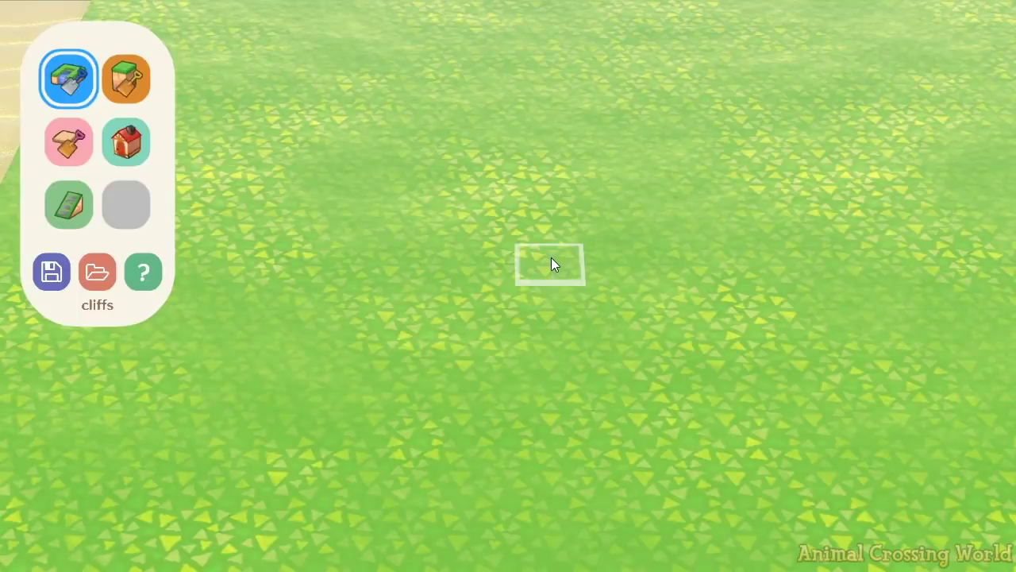
Look over the empty grassy part of the island and its beach edge.
{"action": "key", "text": "w"}
{"action": "key", "text": "a"}
{"action": "key", "text": "s"}
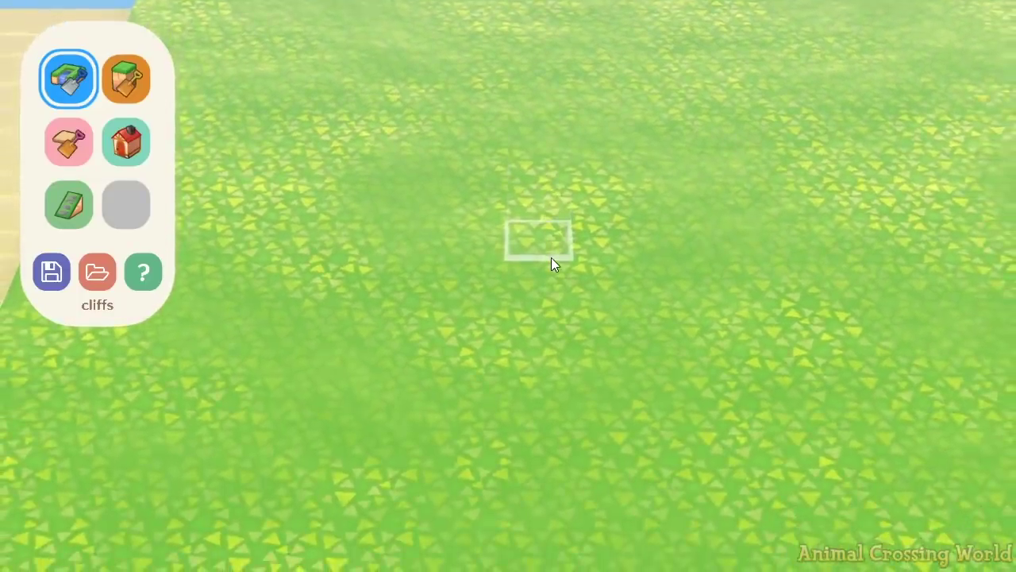
{"action": "key", "text": "s"}
{"action": "key", "text": "s"}
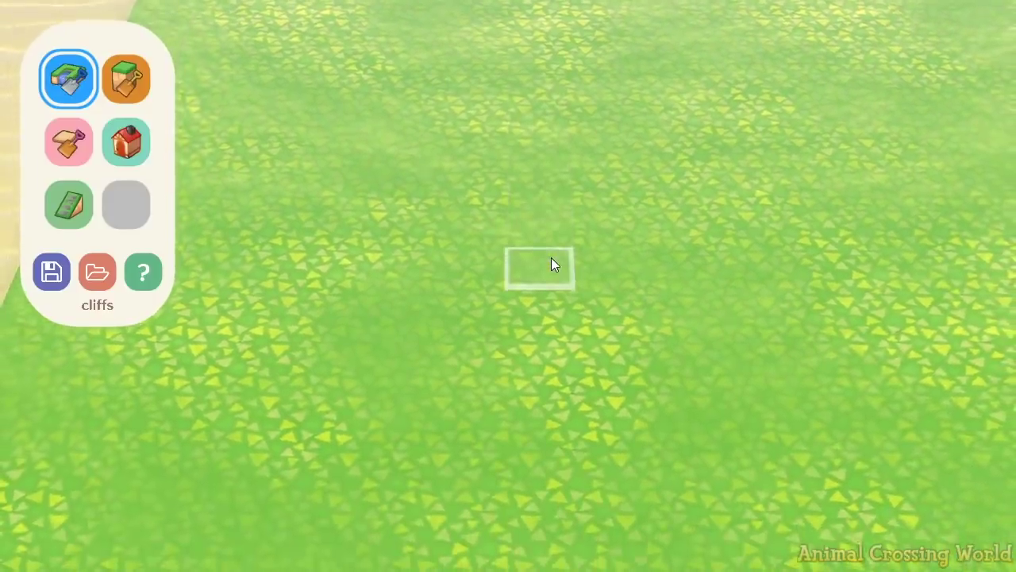
{"action": "key", "text": "w"}
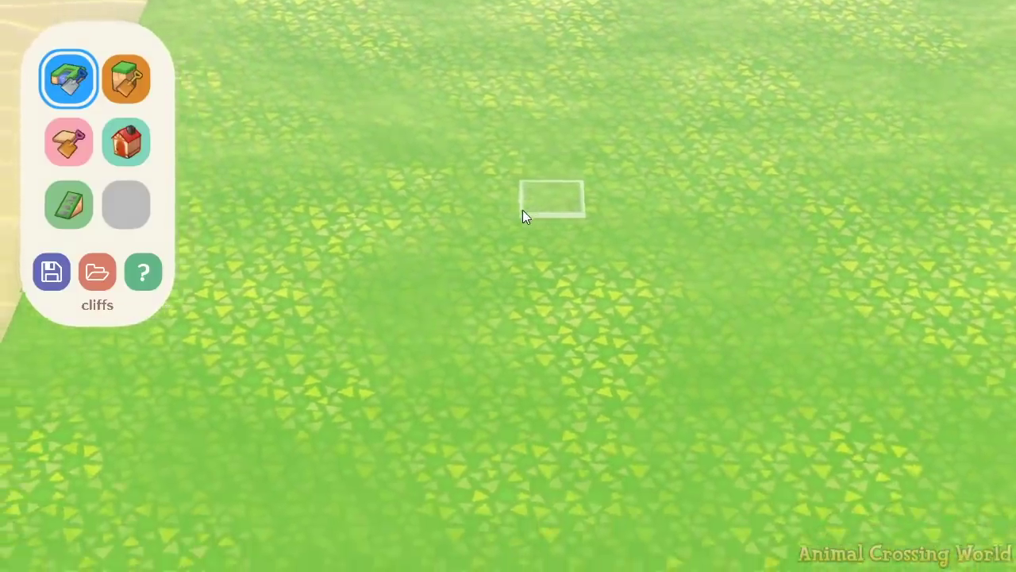
{"action": "key", "text": "a"}
{"action": "key", "text": "w"}
{"action": "key", "text": "w"}
{"action": "key", "text": "d"}
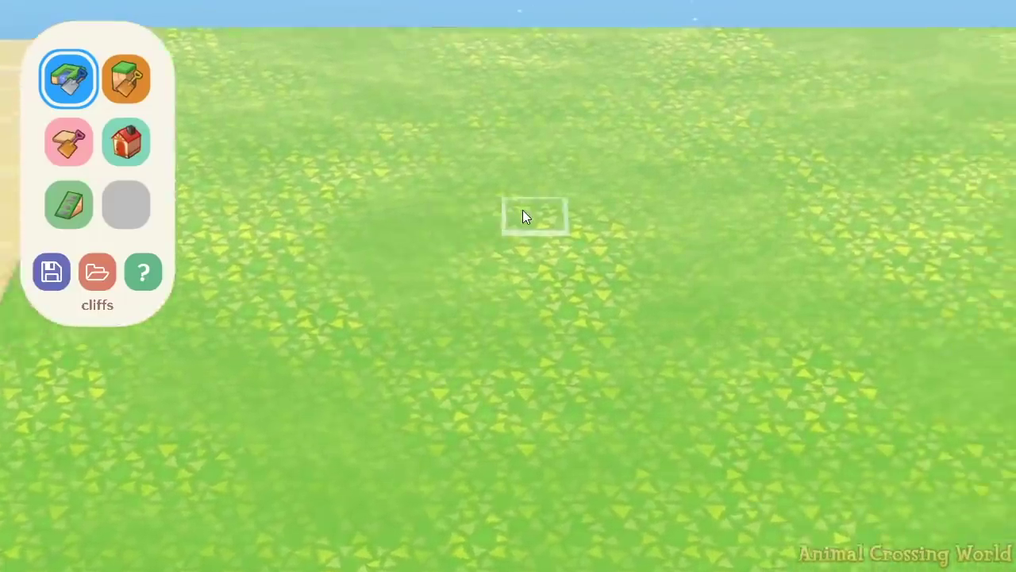
{"action": "key", "text": "a"}
{"action": "key", "text": "d"}
{"action": "key", "text": "s"}
{"action": "key", "text": "s"}
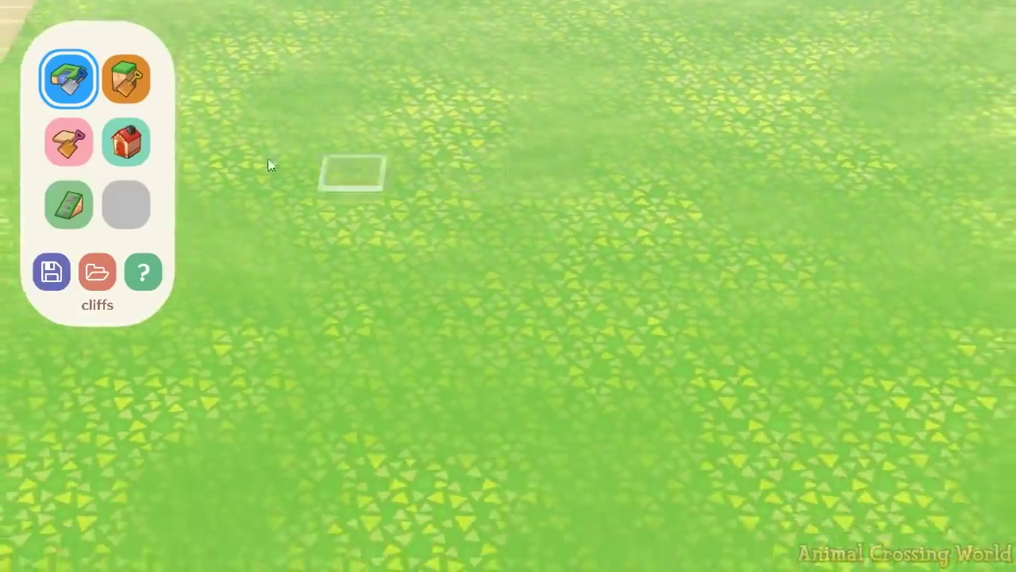
Dig a wide rectangular pond in the open grass near the beach.
{"action": "key", "text": "a"}
{"action": "mouse_move", "coordinate": [621, 284]}
{"action": "left_mouse_down"}
{"action": "mouse_move", "coordinate": [411, 280]}
{"action": "mouse_move", "coordinate": [616, 230]}
{"action": "mouse_move", "coordinate": [392, 225]}
{"action": "mouse_move", "coordinate": [561, 242]}
{"action": "mouse_move", "coordinate": [589, 197]}
{"action": "mouse_move", "coordinate": [733, 243]}
{"action": "mouse_move", "coordinate": [517, 302]}
{"action": "mouse_move", "coordinate": [385, 303]}
{"action": "left_mouse_up"}
{"action": "key", "text": "s"}
Cut off all four corners of the rectangular pond diagonally.
{"action": "left_click", "coordinate": [385, 297]}
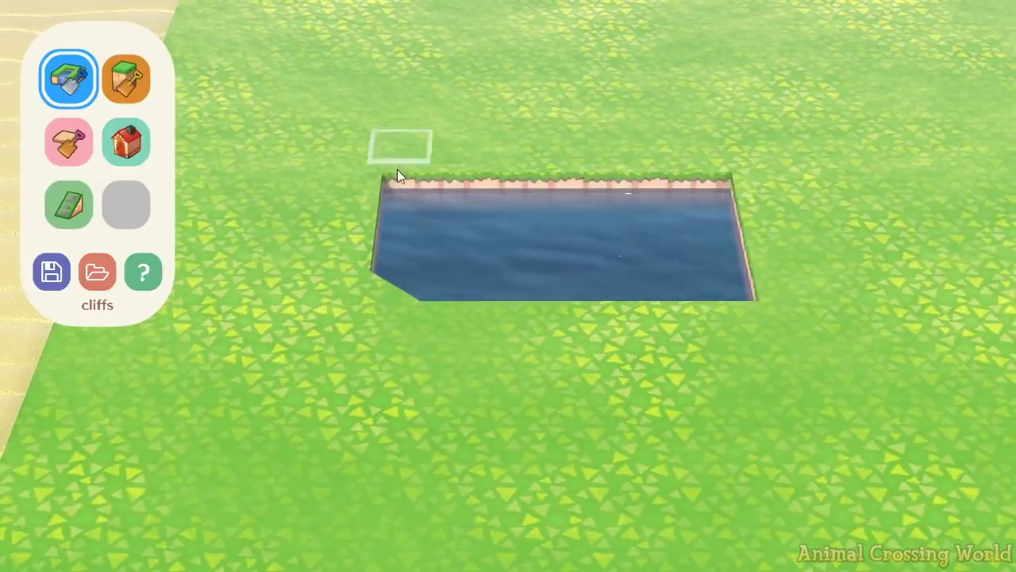
{"action": "left_click", "coordinate": [403, 184]}
{"action": "left_click", "coordinate": [734, 186]}
{"action": "left_click", "coordinate": [736, 285]}
{"action": "key", "text": "s"}
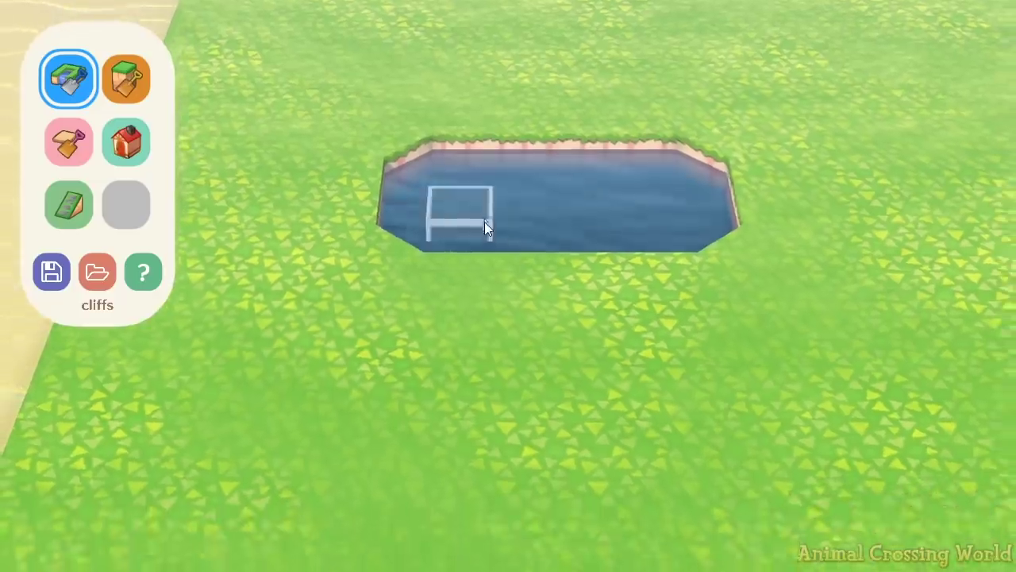
Dig a second, smaller pond in front of the first one and cut off its four corners diagonally.
{"action": "key", "text": "w"}
{"action": "key", "text": "s"}
{"action": "mouse_move", "coordinate": [442, 422]}
{"action": "left_mouse_down"}
{"action": "mouse_move", "coordinate": [674, 424]}
{"action": "mouse_move", "coordinate": [438, 415]}
{"action": "mouse_move", "coordinate": [535, 465]}
{"action": "mouse_move", "coordinate": [676, 467]}
{"action": "mouse_move", "coordinate": [609, 463]}
{"action": "left_mouse_up"}
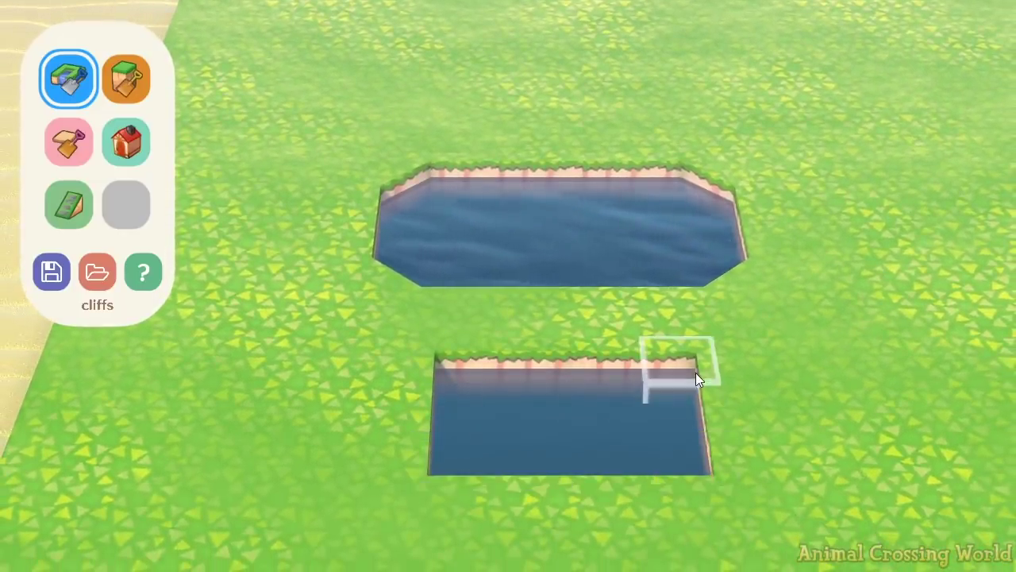
{"action": "left_click", "coordinate": [695, 371]}
{"action": "left_click", "coordinate": [669, 469]}
{"action": "left_click", "coordinate": [460, 471]}
{"action": "left_click", "coordinate": [456, 388]}
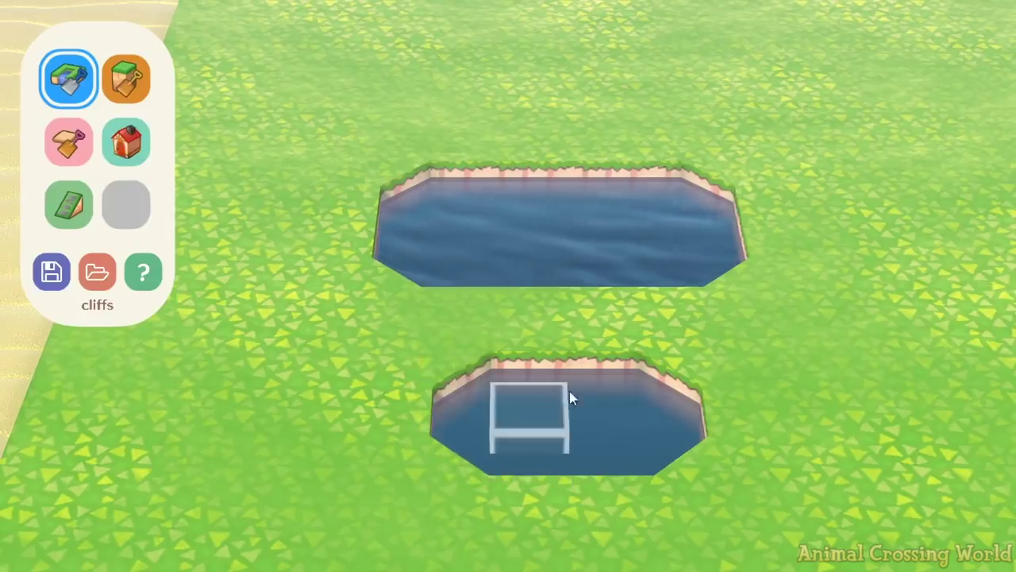
Fill the middle of the rear pond with grass and dig water joining its right end to the front pond, rounding the lower-right corner.
{"action": "key", "text": "w"}
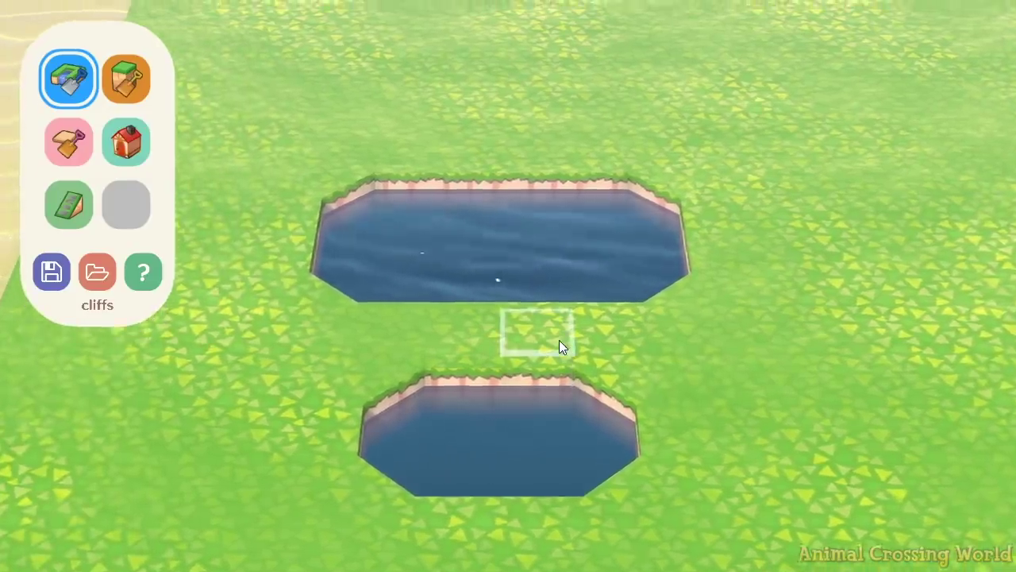
{"action": "key", "text": "s"}
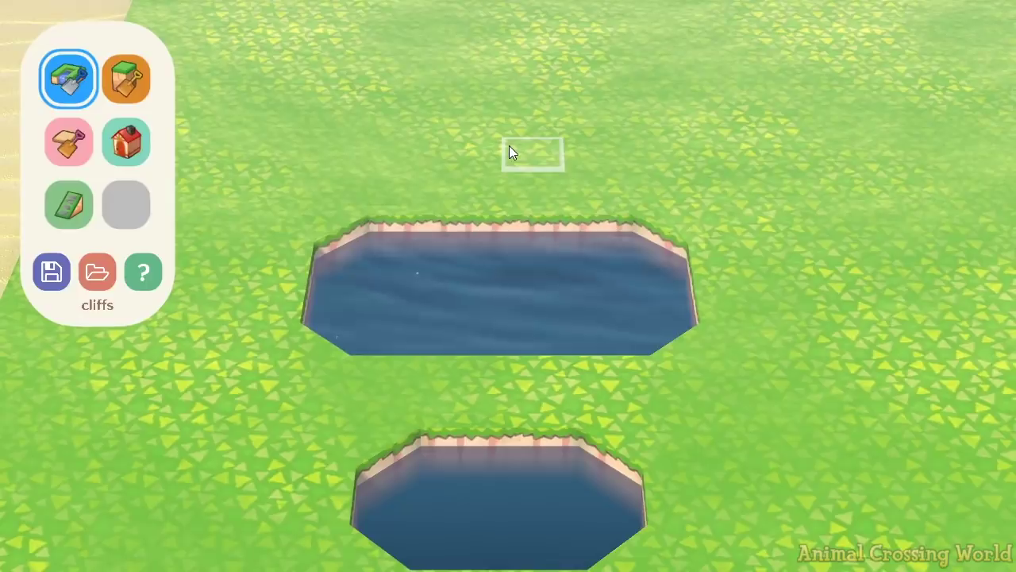
{"action": "key", "text": "s"}
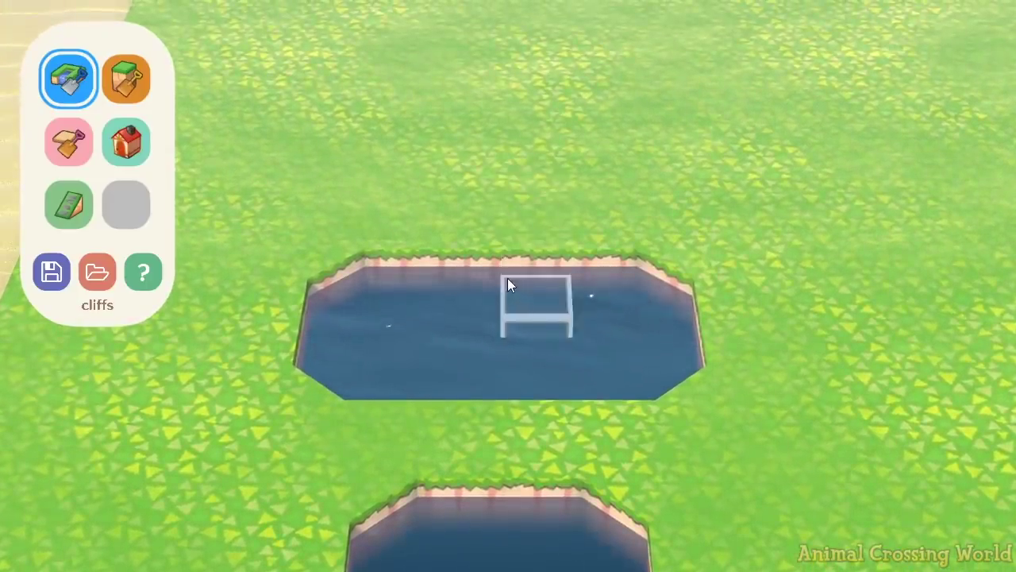
{"action": "mouse_move", "coordinate": [508, 286]}
{"action": "left_mouse_down"}
{"action": "mouse_move", "coordinate": [527, 268]}
{"action": "mouse_move", "coordinate": [465, 388]}
{"action": "mouse_move", "coordinate": [467, 286]}
{"action": "mouse_move", "coordinate": [611, 278]}
{"action": "mouse_move", "coordinate": [605, 270]}
{"action": "mouse_move", "coordinate": [730, 349]}
{"action": "mouse_move", "coordinate": [657, 337]}
{"action": "mouse_move", "coordinate": [750, 296]}
{"action": "mouse_move", "coordinate": [651, 397]}
{"action": "mouse_move", "coordinate": [732, 290]}
{"action": "mouse_move", "coordinate": [664, 297]}
{"action": "mouse_move", "coordinate": [743, 311]}
{"action": "mouse_move", "coordinate": [727, 282]}
{"action": "mouse_move", "coordinate": [746, 383]}
{"action": "mouse_move", "coordinate": [748, 368]}
{"action": "mouse_move", "coordinate": [622, 301]}
{"action": "mouse_move", "coordinate": [624, 247]}
{"action": "mouse_move", "coordinate": [742, 257]}
{"action": "mouse_move", "coordinate": [665, 250]}
{"action": "left_mouse_up"}
{"action": "key", "text": "s"}
{"action": "mouse_move", "coordinate": [756, 292]}
{"action": "left_mouse_down"}
{"action": "mouse_move", "coordinate": [686, 315]}
{"action": "mouse_move", "coordinate": [799, 250]}
{"action": "mouse_move", "coordinate": [633, 379]}
{"action": "mouse_move", "coordinate": [697, 425]}
{"action": "mouse_move", "coordinate": [843, 372]}
{"action": "mouse_move", "coordinate": [851, 468]}
{"action": "left_mouse_up"}
{"action": "left_click", "coordinate": [851, 468]}
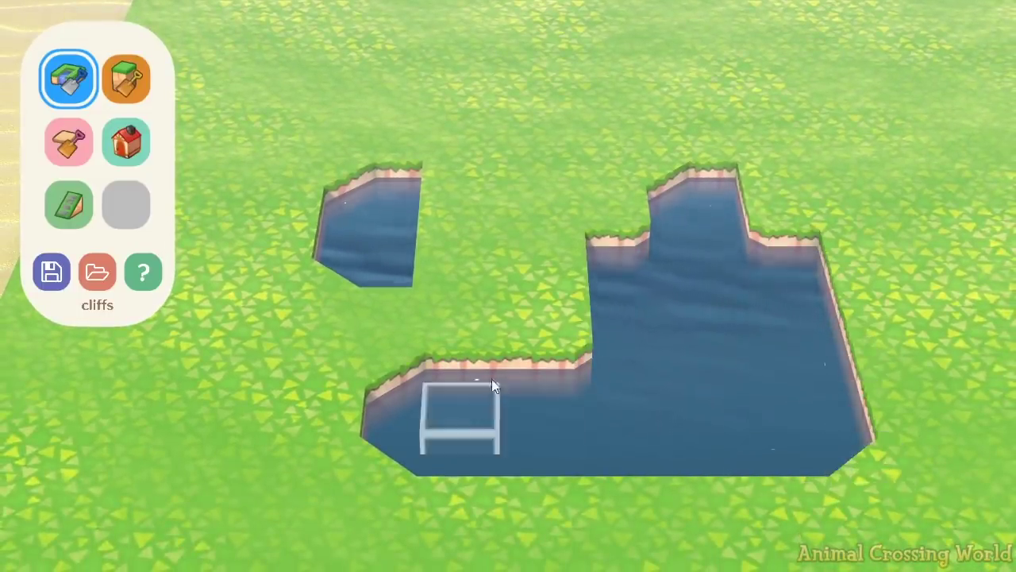
Fill the small leftover pond and the large joined pond back in with grass.
{"action": "key", "text": "s"}
{"action": "key", "text": "d"}
{"action": "key", "text": "w"}
{"action": "key", "text": "a"}
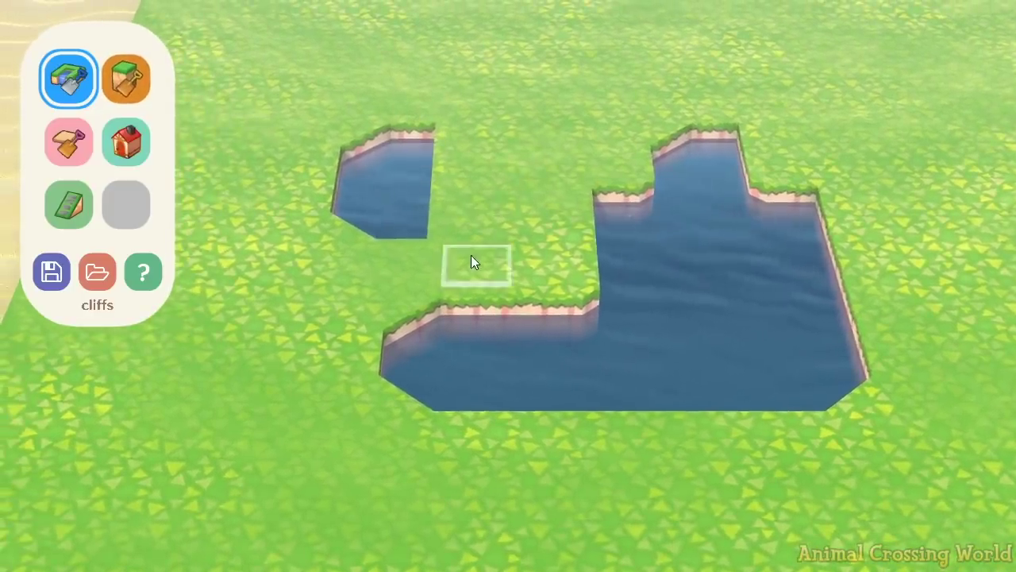
{"action": "left_click", "coordinate": [354, 227]}
{"action": "left_click", "coordinate": [409, 220]}
{"action": "mouse_move", "coordinate": [410, 140]}
{"action": "left_mouse_down"}
{"action": "mouse_move", "coordinate": [354, 216]}
{"action": "mouse_move", "coordinate": [371, 213]}
{"action": "left_mouse_up"}
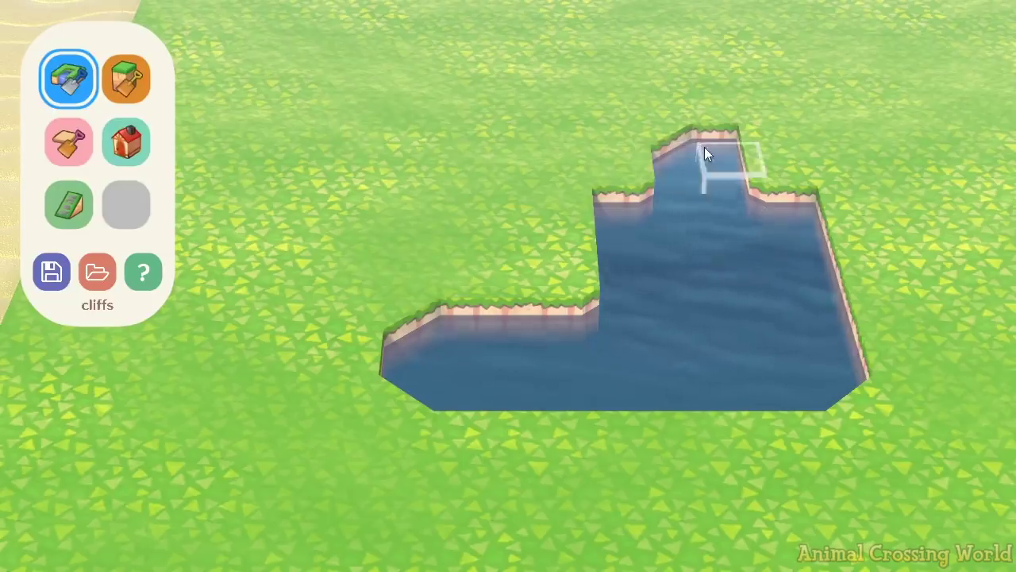
{"action": "mouse_move", "coordinate": [704, 149]}
{"action": "left_mouse_down"}
{"action": "mouse_move", "coordinate": [658, 149]}
{"action": "mouse_move", "coordinate": [626, 244]}
{"action": "mouse_move", "coordinate": [545, 323]}
{"action": "mouse_move", "coordinate": [436, 376]}
{"action": "mouse_move", "coordinate": [719, 346]}
{"action": "mouse_move", "coordinate": [689, 291]}
{"action": "left_mouse_up"}
{"action": "left_click", "coordinate": [767, 230]}
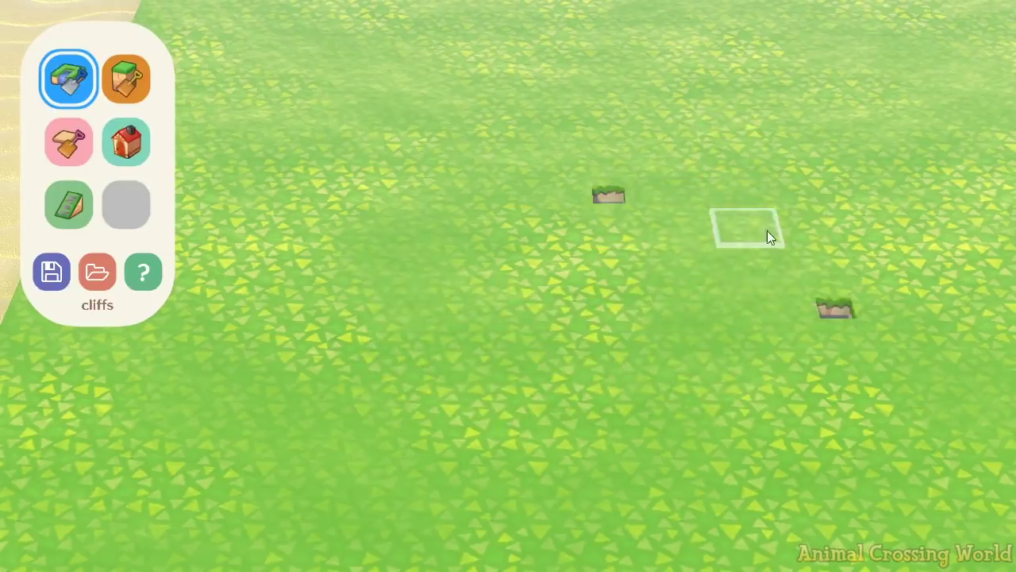
Dig a new wide channel of water in the cleared grass with a short extension on its lower left side.
{"action": "left_click", "coordinate": [840, 273]}
{"action": "mouse_move", "coordinate": [621, 230]}
{"action": "left_mouse_down"}
{"action": "mouse_move", "coordinate": [765, 222]}
{"action": "mouse_move", "coordinate": [628, 297]}
{"action": "mouse_move", "coordinate": [702, 323]}
{"action": "mouse_move", "coordinate": [651, 303]}
{"action": "mouse_move", "coordinate": [642, 394]}
{"action": "left_mouse_up"}
{"action": "right_click_drag", "start_coordinate": [776, 387], "coordinate": [602, 249]}
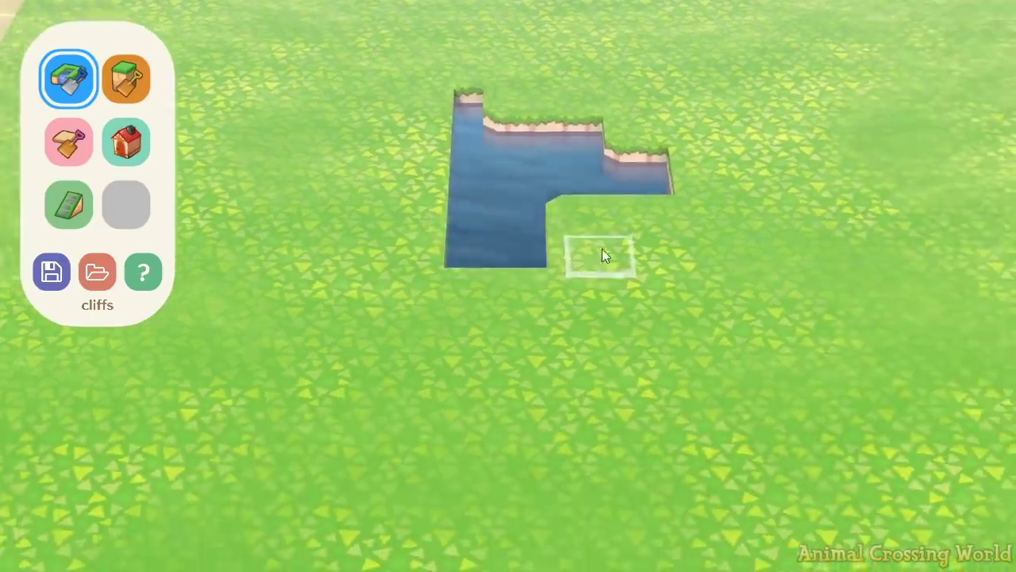
{"action": "mouse_move", "coordinate": [601, 254]}
{"action": "left_mouse_down"}
{"action": "mouse_move", "coordinate": [483, 297]}
{"action": "mouse_move", "coordinate": [489, 358]}
{"action": "mouse_move", "coordinate": [640, 214]}
{"action": "mouse_move", "coordinate": [572, 261]}
{"action": "mouse_move", "coordinate": [369, 234]}
{"action": "left_mouse_up"}
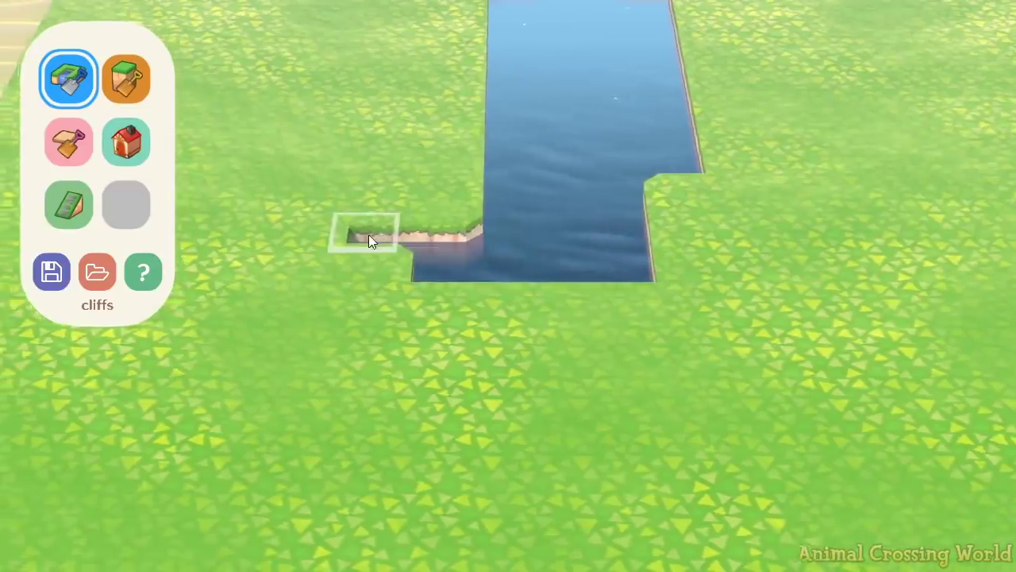
Widen the channel's lower part to the left and remove the single grass tile standing in the water.
{"action": "right_click_drag", "start_coordinate": [368, 234], "coordinate": [468, 236]}
{"action": "left_click", "coordinate": [556, 209]}
{"action": "left_click", "coordinate": [541, 176]}
{"action": "left_click", "coordinate": [566, 154]}
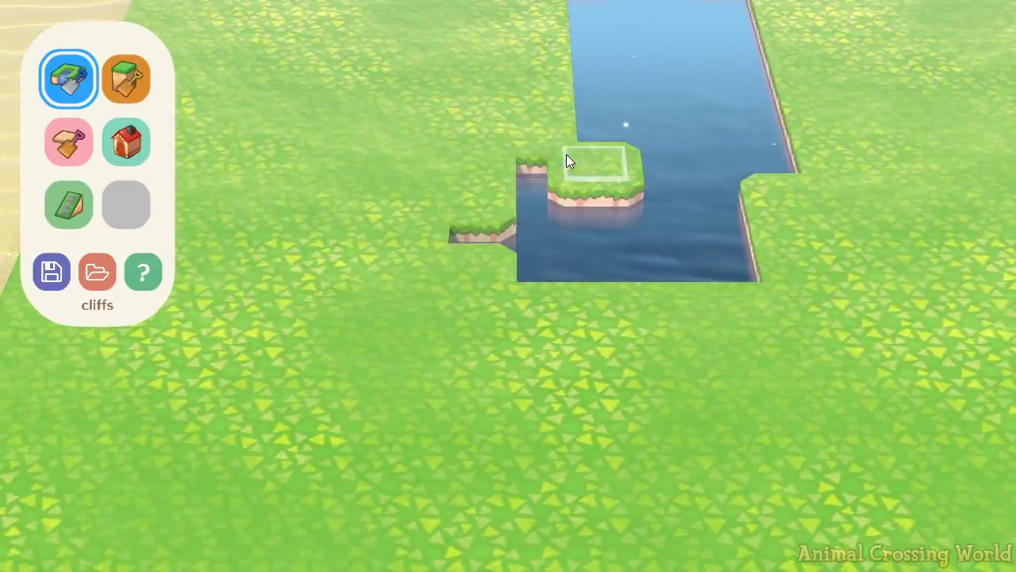
{"action": "left_click", "coordinate": [537, 156]}
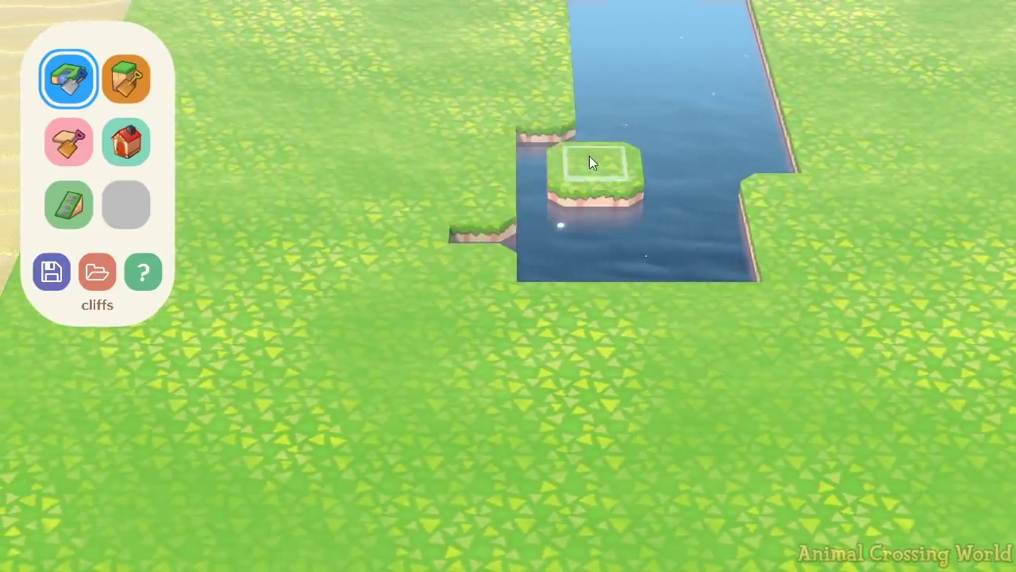
{"action": "left_click", "coordinate": [589, 156]}
Enlarge the water into an L shape with a deeper lower-left arm, leaving a grass tile at the inner corner.
{"action": "mouse_move", "coordinate": [768, 196]}
{"action": "left_mouse_down"}
{"action": "mouse_move", "coordinate": [797, 270]}
{"action": "mouse_move", "coordinate": [500, 266]}
{"action": "mouse_move", "coordinate": [484, 178]}
{"action": "mouse_move", "coordinate": [412, 176]}
{"action": "mouse_move", "coordinate": [797, 257]}
{"action": "mouse_move", "coordinate": [658, 275]}
{"action": "mouse_move", "coordinate": [421, 274]}
{"action": "left_mouse_up"}
{"action": "key", "text": "w"}
{"action": "key", "text": "a"}
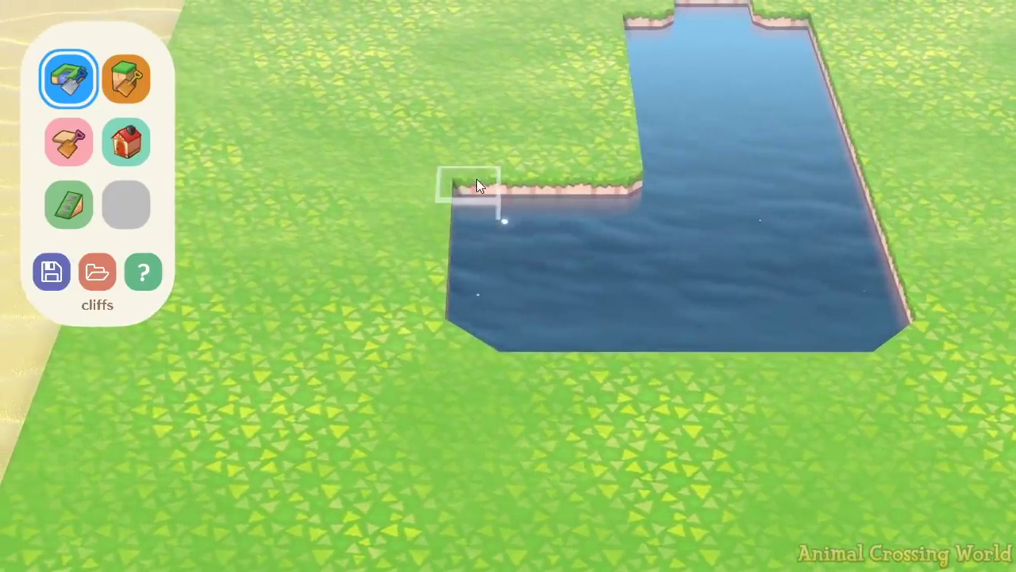
{"action": "mouse_move", "coordinate": [476, 179]}
{"action": "left_mouse_down"}
{"action": "mouse_move", "coordinate": [540, 162]}
{"action": "mouse_move", "coordinate": [568, 114]}
{"action": "left_mouse_up"}
{"action": "left_click", "coordinate": [593, 151]}
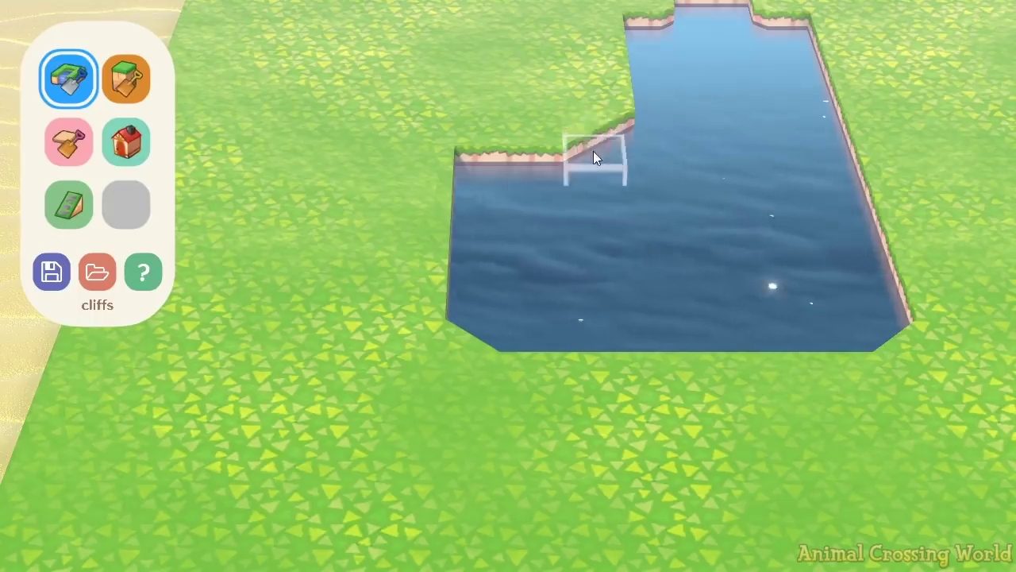
{"action": "left_click", "coordinate": [593, 151]}
Widen the pond's left arm toward the beach and cut off its lower-left corner.
{"action": "key", "text": "a"}
{"action": "left_click", "coordinate": [474, 292]}
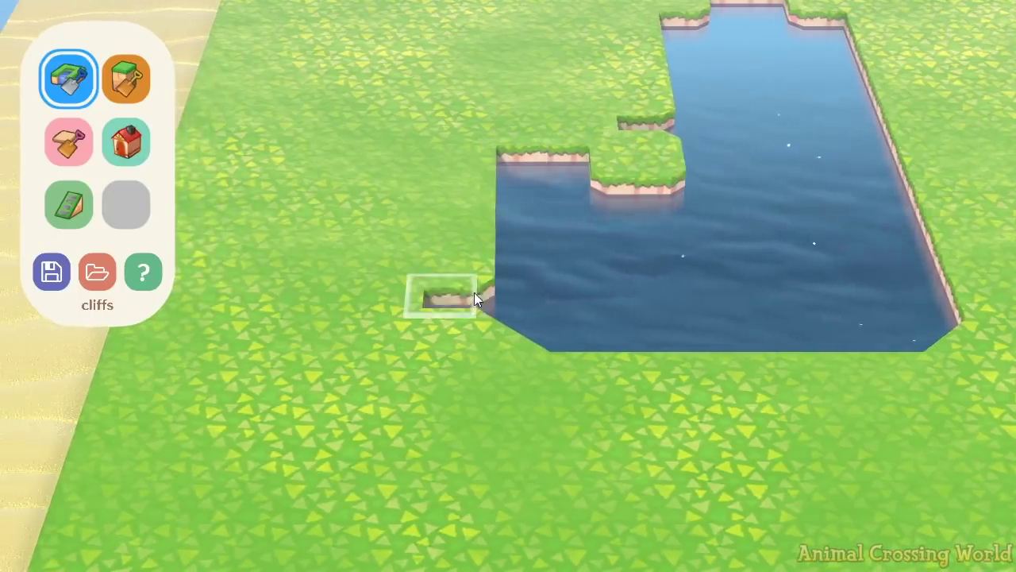
{"action": "left_click_drag", "start_coordinate": [474, 292], "coordinate": [458, 158]}
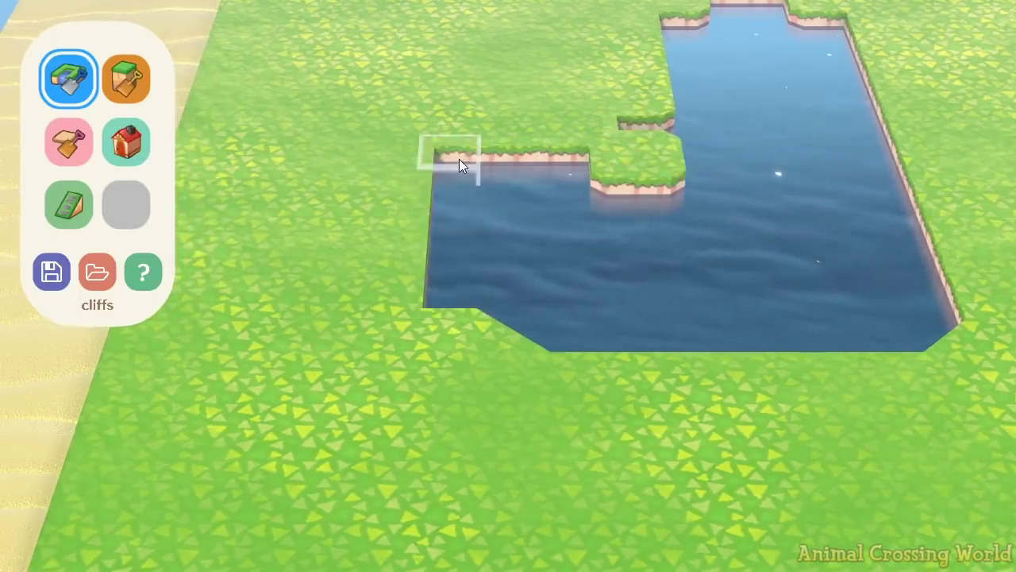
{"action": "left_click", "coordinate": [445, 331]}
{"action": "left_click", "coordinate": [445, 331]}
Extend the pond's left arm backward parallel to the right one, keeping a strip of grass between them.
{"action": "key", "text": "w"}
{"action": "mouse_move", "coordinate": [585, 196]}
{"action": "left_mouse_down"}
{"action": "mouse_move", "coordinate": [463, 194]}
{"action": "mouse_move", "coordinate": [524, 173]}
{"action": "mouse_move", "coordinate": [567, 136]}
{"action": "mouse_move", "coordinate": [548, 181]}
{"action": "left_mouse_up"}
{"action": "key", "text": "w"}
{"action": "left_click", "coordinate": [633, 217]}
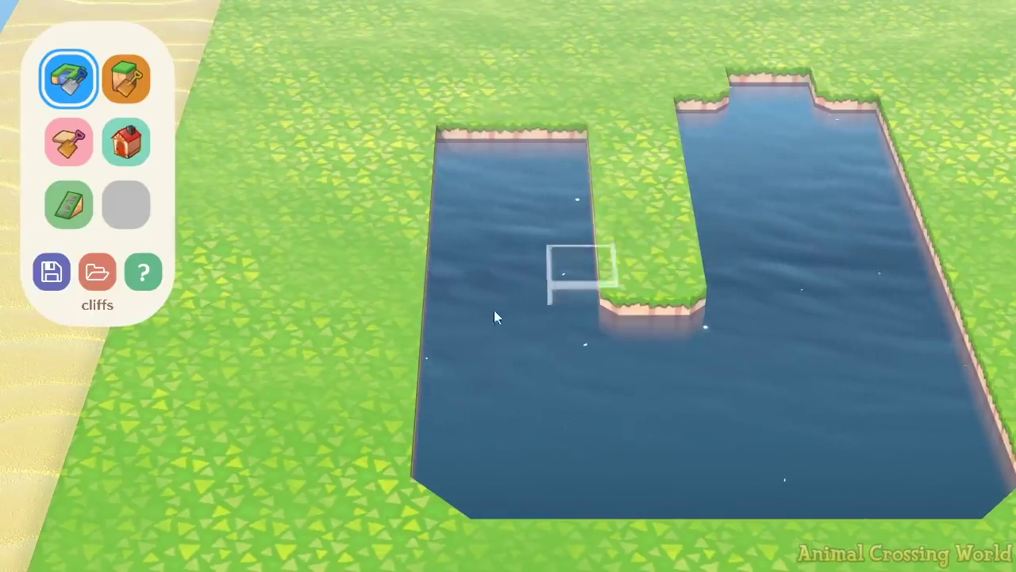
Widen the left arm of the U-shaped pond toward the beach and straighten the rear edges of both arms.
{"action": "key", "text": "a"}
{"action": "left_click", "coordinate": [478, 457]}
{"action": "mouse_move", "coordinate": [435, 448]}
{"action": "left_mouse_down"}
{"action": "mouse_move", "coordinate": [452, 282]}
{"action": "mouse_move", "coordinate": [479, 479]}
{"action": "mouse_move", "coordinate": [509, 511]}
{"action": "mouse_move", "coordinate": [437, 478]}
{"action": "mouse_move", "coordinate": [441, 158]}
{"action": "mouse_move", "coordinate": [665, 150]}
{"action": "mouse_move", "coordinate": [642, 141]}
{"action": "mouse_move", "coordinate": [681, 148]}
{"action": "mouse_move", "coordinate": [351, 156]}
{"action": "mouse_move", "coordinate": [517, 140]}
{"action": "mouse_move", "coordinate": [344, 154]}
{"action": "left_mouse_up"}
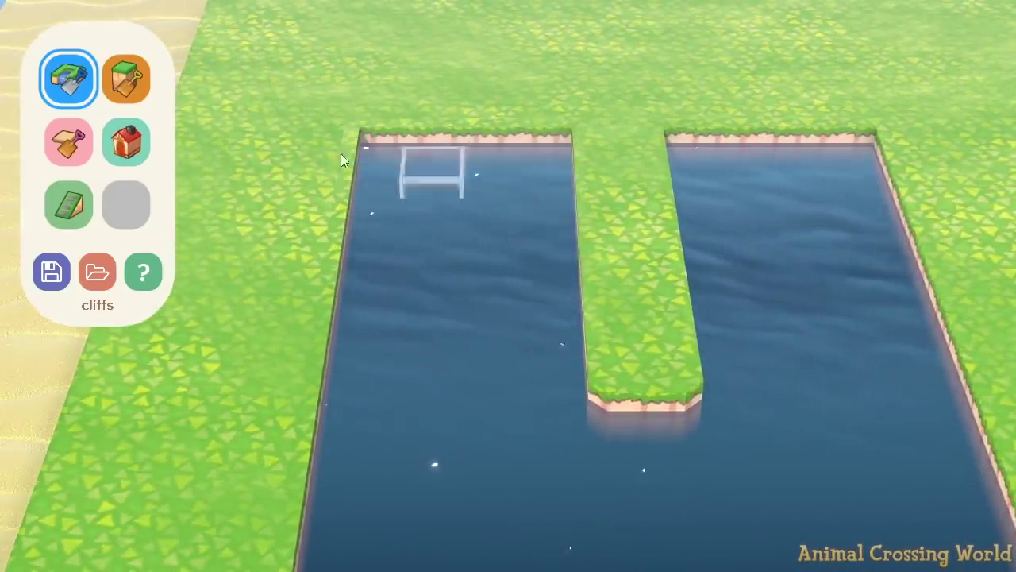
Switch to cliff construction and raise a long straight cliff across the grass behind the U-shaped pond.
{"action": "left_click", "coordinate": [129, 83]}
{"action": "key", "text": "s"}
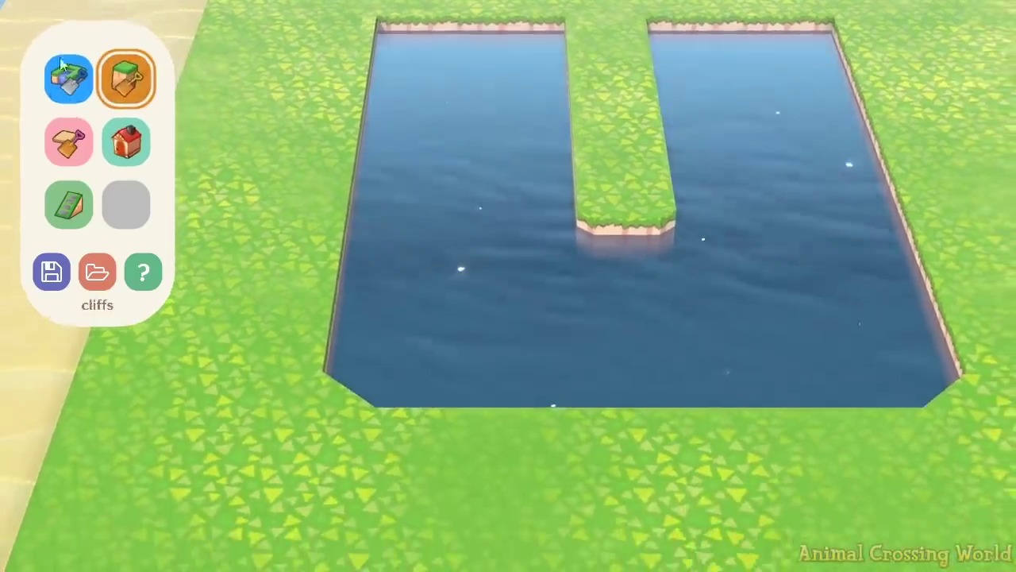
{"action": "key", "text": "d"}
{"action": "key", "text": "w"}
{"action": "key", "text": "w"}
{"action": "key", "text": "a"}
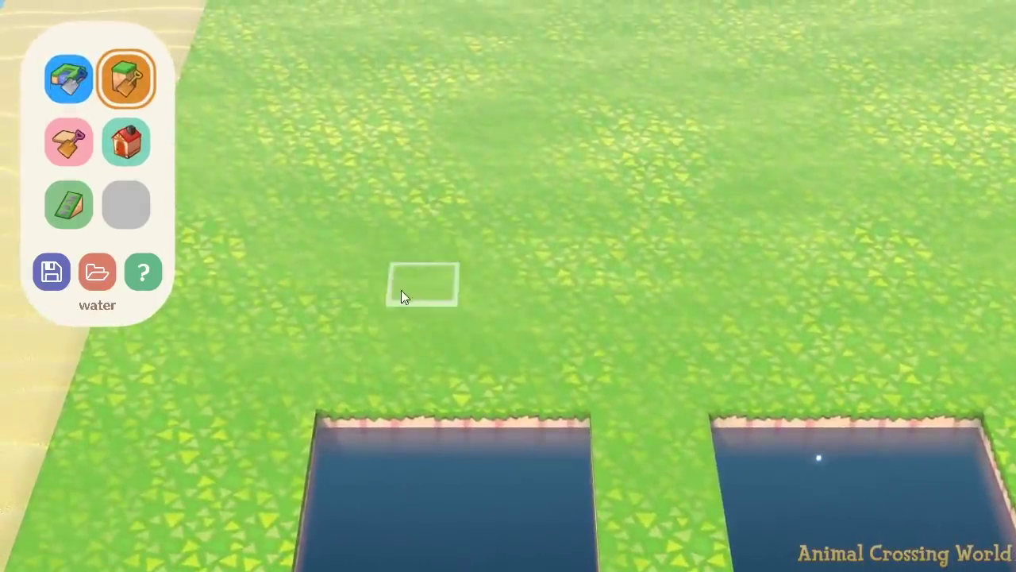
{"action": "key", "text": "d"}
{"action": "mouse_move", "coordinate": [356, 300]}
{"action": "left_mouse_down"}
{"action": "mouse_move", "coordinate": [428, 269]}
{"action": "mouse_move", "coordinate": [485, 263]}
{"action": "mouse_move", "coordinate": [604, 284]}
{"action": "mouse_move", "coordinate": [415, 275]}
{"action": "left_mouse_up"}
{"action": "key", "text": "d"}
{"action": "left_click_drag", "start_coordinate": [613, 279], "coordinate": [838, 291]}
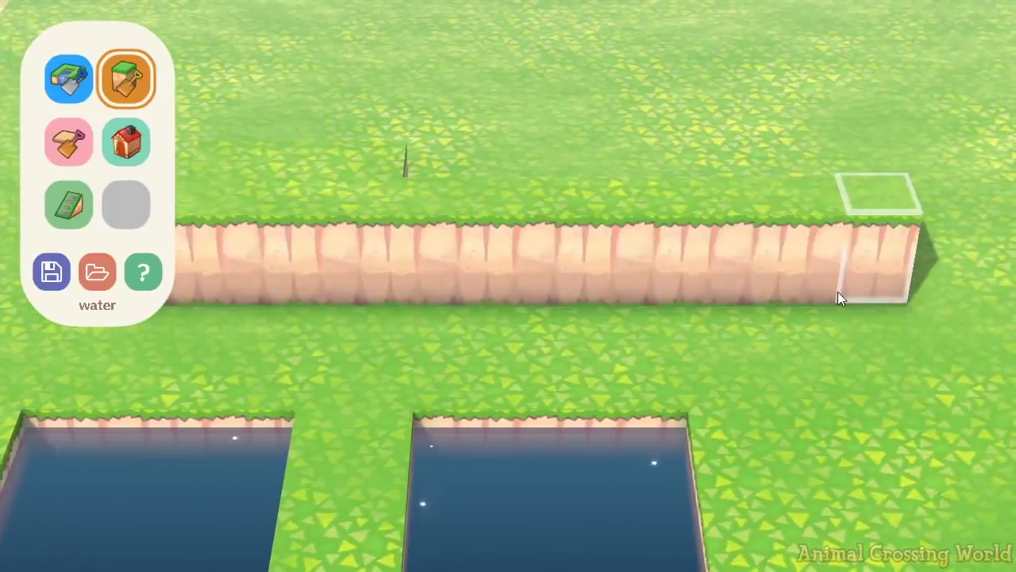
Extend the cliff in steps from its right end and bring it forward as a wide block beside the pond.
{"action": "key", "text": "s"}
{"action": "middle_click_drag", "start_coordinate": [816, 244], "coordinate": [756, 172]}
{"action": "mouse_move", "coordinate": [808, 176]}
{"action": "left_mouse_down"}
{"action": "mouse_move", "coordinate": [751, 194]}
{"action": "mouse_move", "coordinate": [822, 213]}
{"action": "mouse_move", "coordinate": [717, 171]}
{"action": "mouse_move", "coordinate": [872, 258]}
{"action": "mouse_move", "coordinate": [736, 282]}
{"action": "mouse_move", "coordinate": [755, 419]}
{"action": "mouse_move", "coordinate": [735, 149]}
{"action": "mouse_move", "coordinate": [712, 194]}
{"action": "mouse_move", "coordinate": [731, 418]}
{"action": "left_mouse_up"}
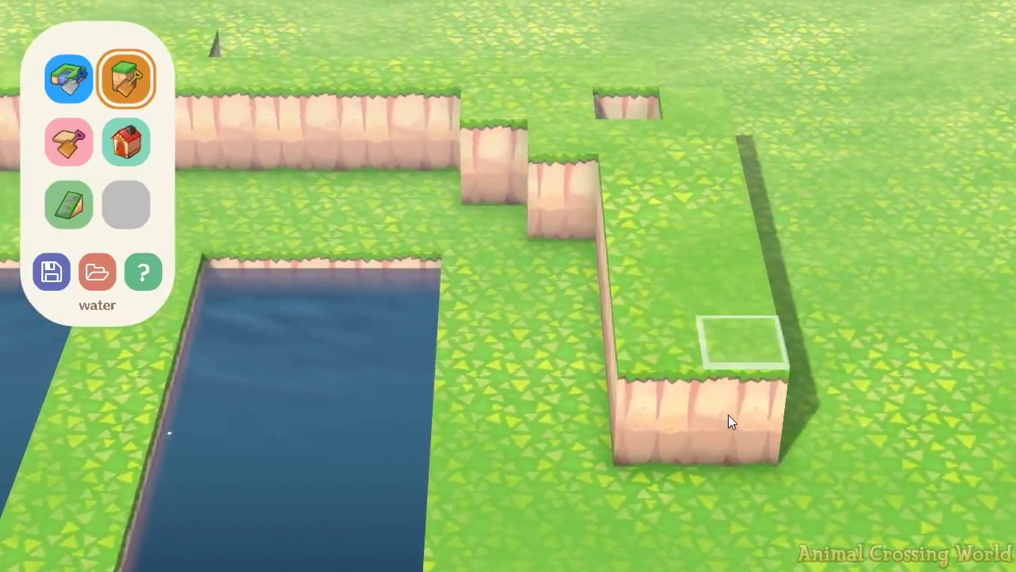
Fill the hole in the cliff's corner from above and raise the missing tiles along its rear row as far as the beach end.
{"action": "middle_click_drag", "start_coordinate": [632, 100], "coordinate": [652, 222]}
{"action": "right_click_drag", "start_coordinate": [672, 266], "coordinate": [675, 332]}
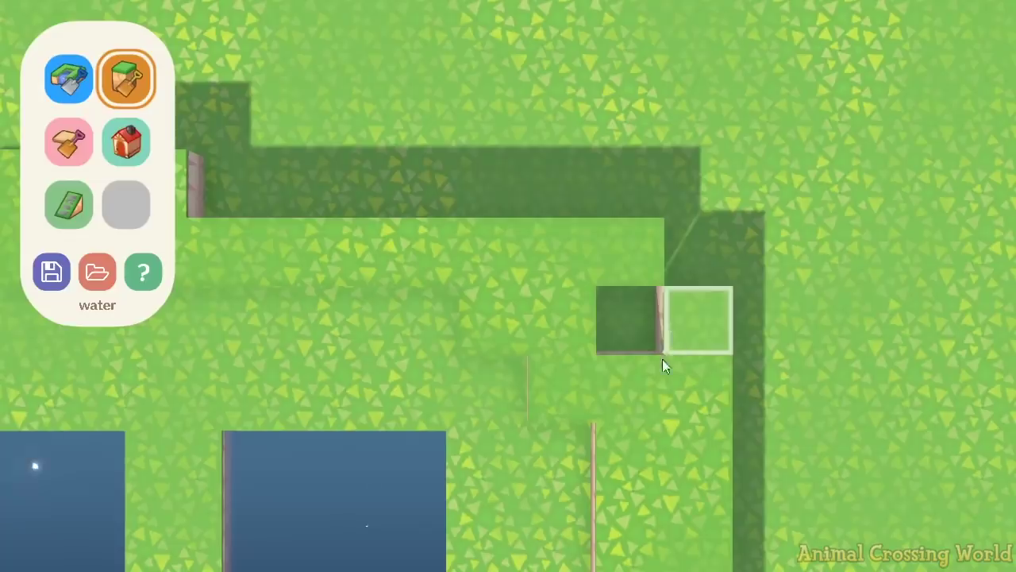
{"action": "left_click", "coordinate": [643, 333]}
{"action": "left_click", "coordinate": [709, 252]}
{"action": "left_click", "coordinate": [704, 190]}
{"action": "key", "text": "a"}
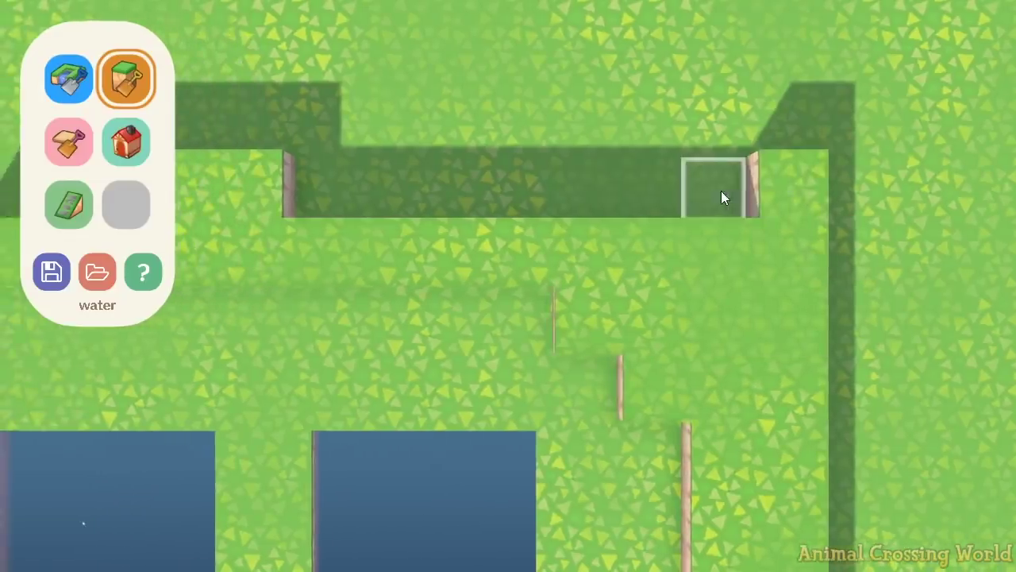
{"action": "left_click_drag", "start_coordinate": [721, 191], "coordinate": [466, 198]}
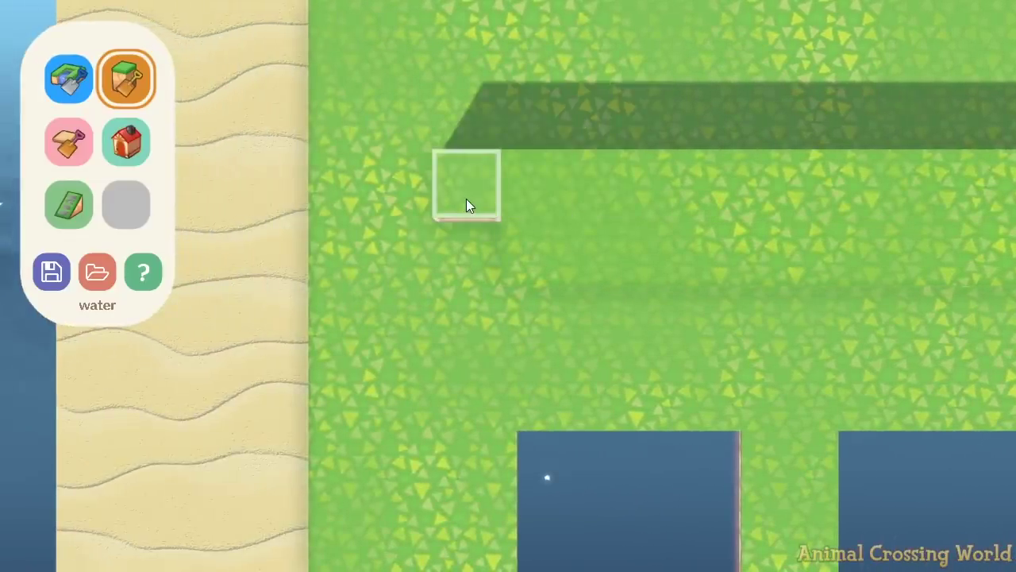
Raise additional cliff tiles at the wall's beach end, bringing it forward toward the pond.
{"action": "scroll", "coordinate": [466, 198], "scroll_direction": "down", "scroll_amount": 1}
{"action": "right_click_drag", "start_coordinate": [466, 199], "coordinate": [472, 258]}
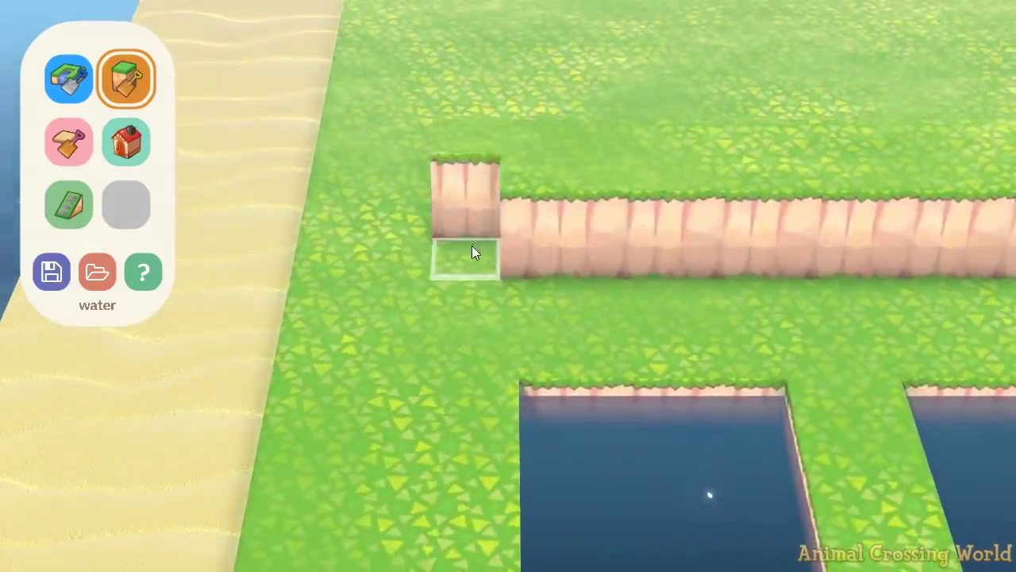
{"action": "left_click", "coordinate": [471, 247]}
{"action": "left_click", "coordinate": [464, 280]}
{"action": "left_click", "coordinate": [411, 329]}
{"action": "key", "text": "d"}
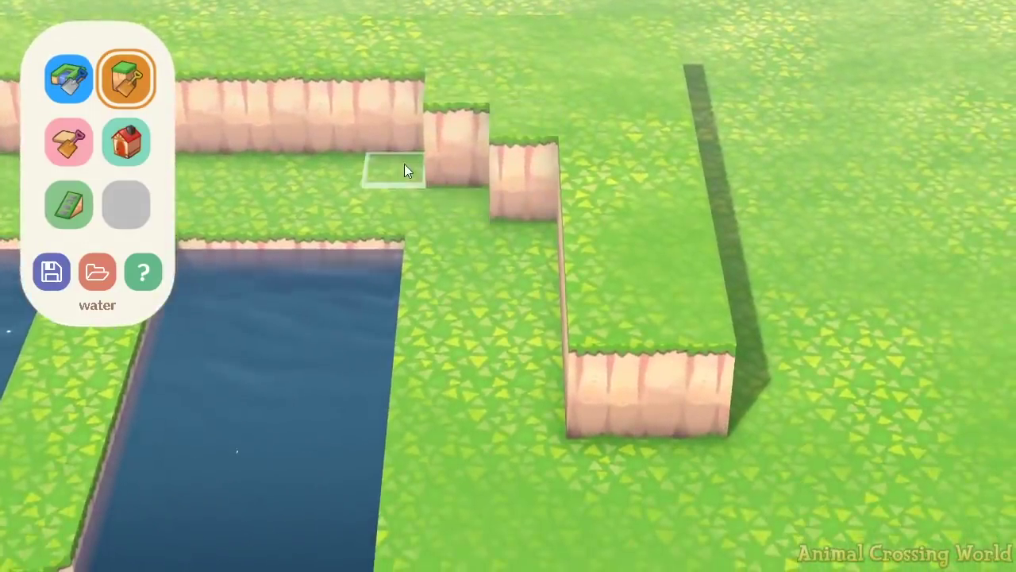
Add cliff tiles to the stepped section beside the wide block and bevel their corners into a diagonal face.
{"action": "left_click", "coordinate": [404, 165]}
{"action": "left_click", "coordinate": [459, 193]}
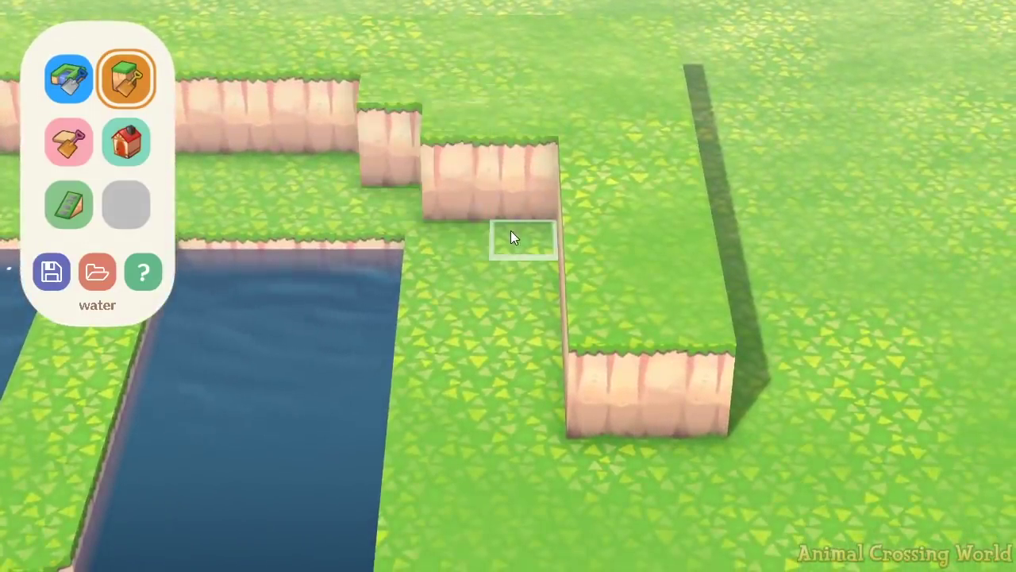
{"action": "left_click", "coordinate": [512, 233]}
{"action": "left_click", "coordinate": [517, 241]}
{"action": "key", "text": "a"}
{"action": "key", "text": "w"}
{"action": "left_click", "coordinate": [485, 223]}
{"action": "left_click", "coordinate": [423, 193]}
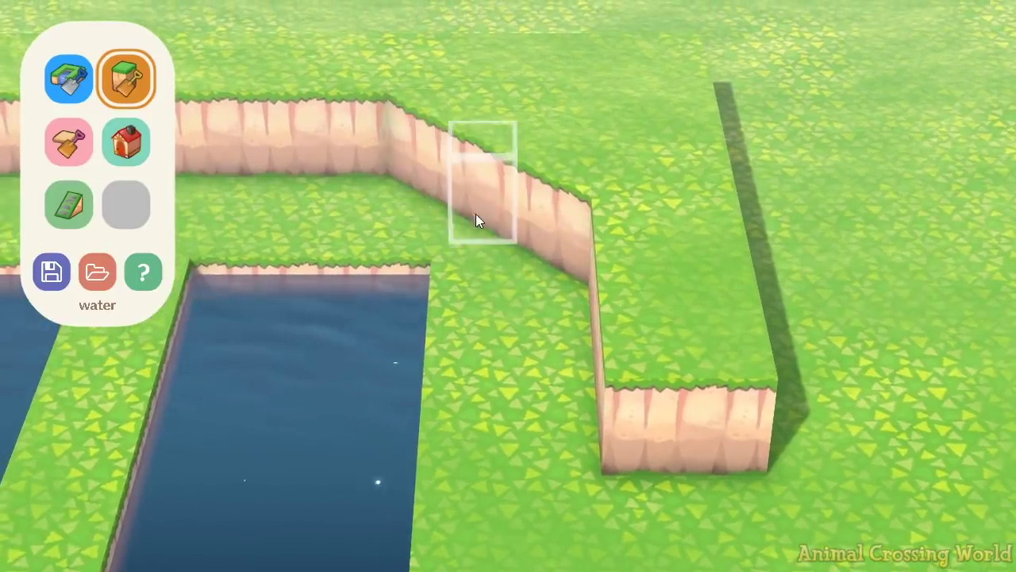
Raise the cliff tiles between the wall's stepped beach end and the edge of the sand.
{"action": "key", "text": "a"}
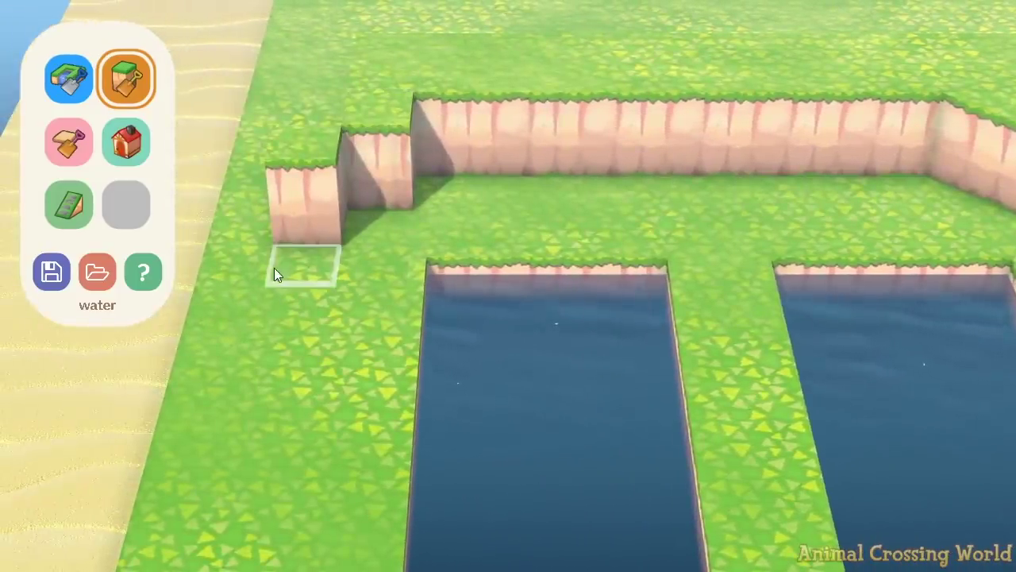
{"action": "left_click", "coordinate": [227, 267]}
{"action": "key", "text": "a"}
{"action": "key", "text": "w"}
{"action": "key", "text": "Up"}
{"action": "mouse_move", "coordinate": [482, 328]}
{"action": "left_mouse_down"}
{"action": "mouse_move", "coordinate": [468, 376]}
{"action": "mouse_move", "coordinate": [524, 220]}
{"action": "left_mouse_up"}
{"action": "scroll", "coordinate": [546, 273], "scroll_direction": "down", "scroll_amount": 2}
{"action": "key", "text": "Down"}
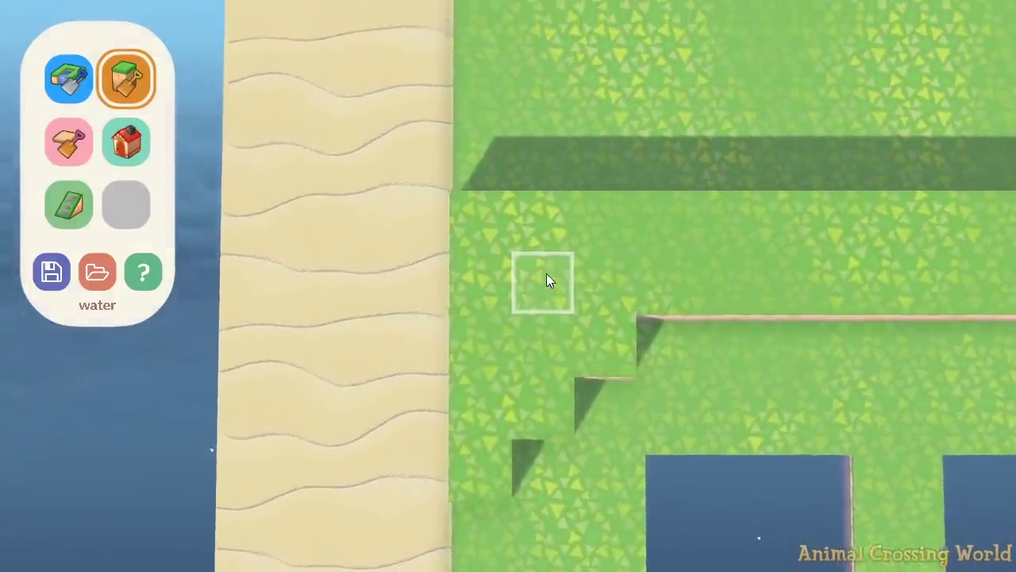
{"action": "key", "text": "d"}
{"action": "key", "text": "s"}
{"action": "key", "text": "d"}
{"action": "key", "text": "a"}
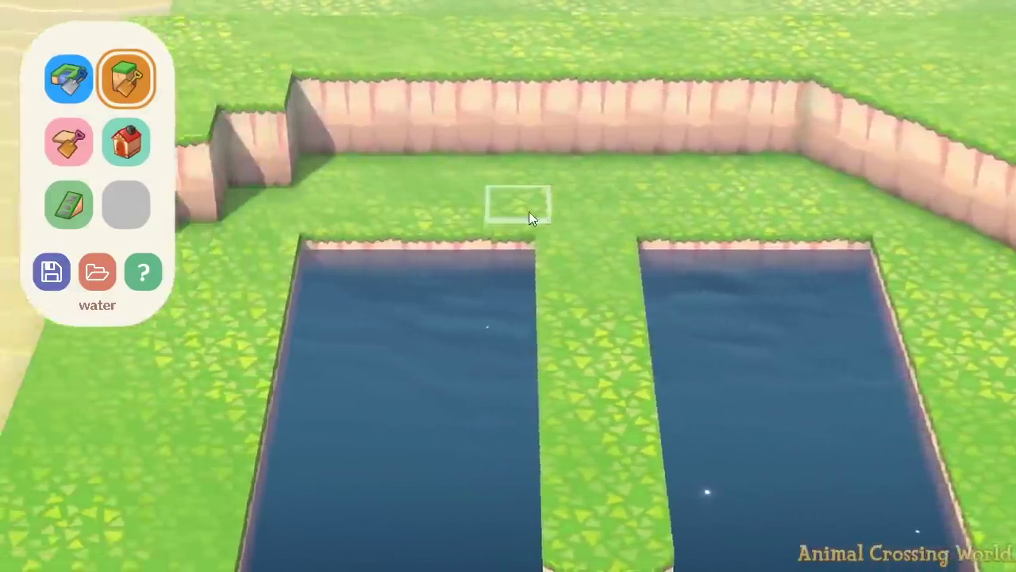
Add cliff tiles along the steps at the beach end and bevel them into a diagonal face.
{"action": "key", "text": "w"}
{"action": "left_click", "coordinate": [510, 197]}
{"action": "left_click", "coordinate": [427, 223]}
{"action": "left_click", "coordinate": [373, 256]}
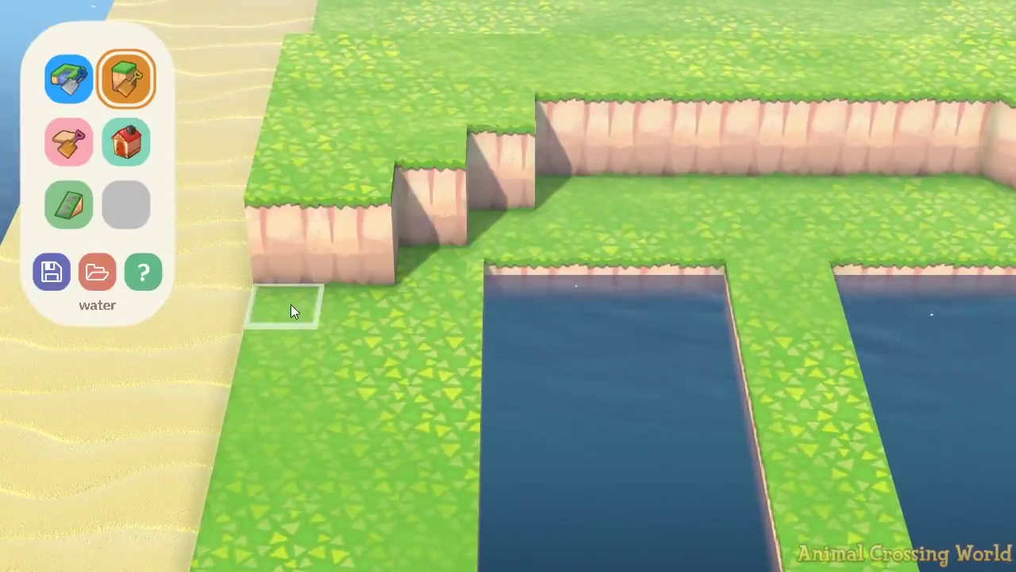
{"action": "left_click", "coordinate": [291, 308]}
{"action": "left_click", "coordinate": [366, 260]}
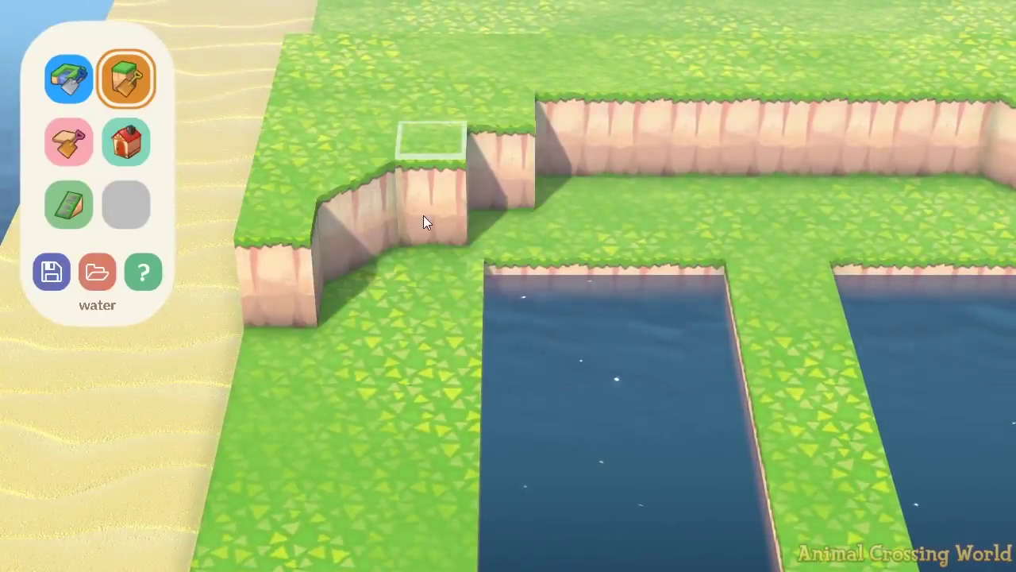
{"action": "left_click", "coordinate": [448, 211]}
{"action": "left_click", "coordinate": [508, 177]}
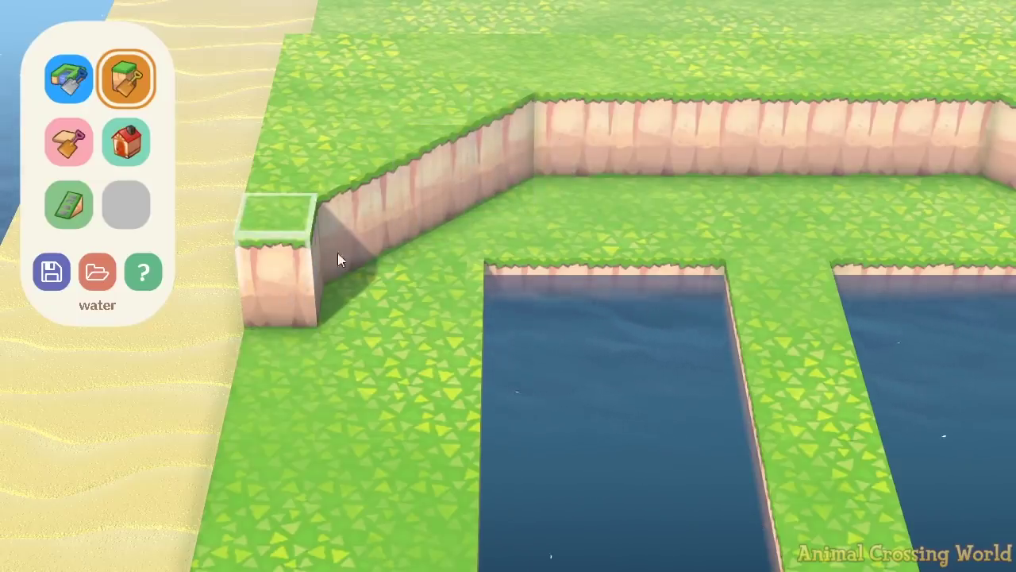
Extend the cliff forward as a one-tile-wide strip along the sand beside the pond.
{"action": "left_click", "coordinate": [288, 334]}
{"action": "left_click", "coordinate": [277, 397]}
{"action": "mouse_move", "coordinate": [275, 399]}
{"action": "right_mouse_down"}
{"action": "mouse_move", "coordinate": [262, 348]}
{"action": "mouse_move", "coordinate": [326, 255]}
{"action": "right_mouse_up"}
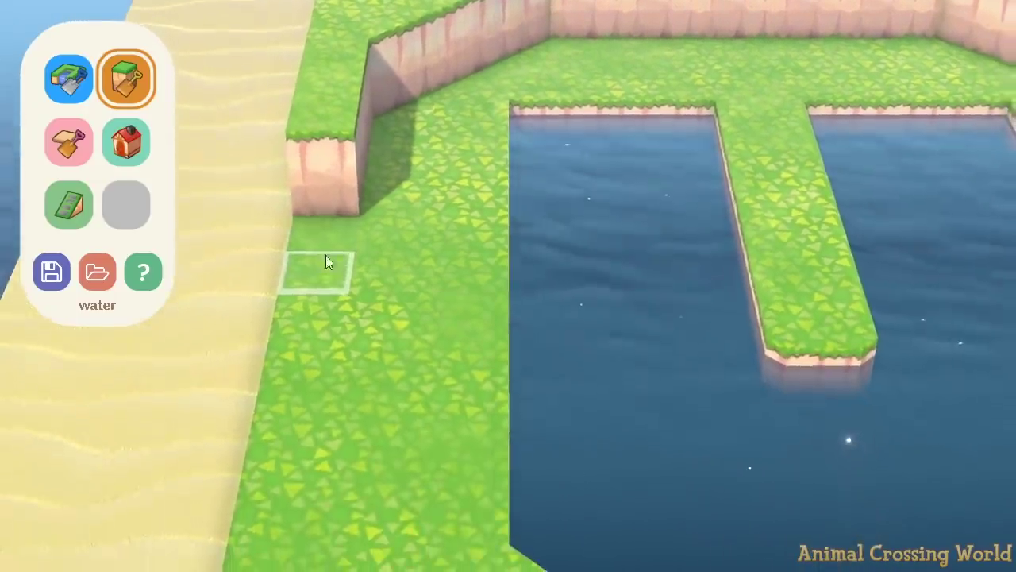
{"action": "key", "text": "s"}
{"action": "mouse_move", "coordinate": [323, 247]}
{"action": "left_mouse_down"}
{"action": "mouse_move", "coordinate": [307, 342]}
{"action": "mouse_move", "coordinate": [311, 333]}
{"action": "left_mouse_up"}
Extend the two-tile-wide cliff block on the inland side of the pond forward to the pond's front edge, keeping its sides straight.
{"action": "key", "text": "d"}
{"action": "key", "text": "w"}
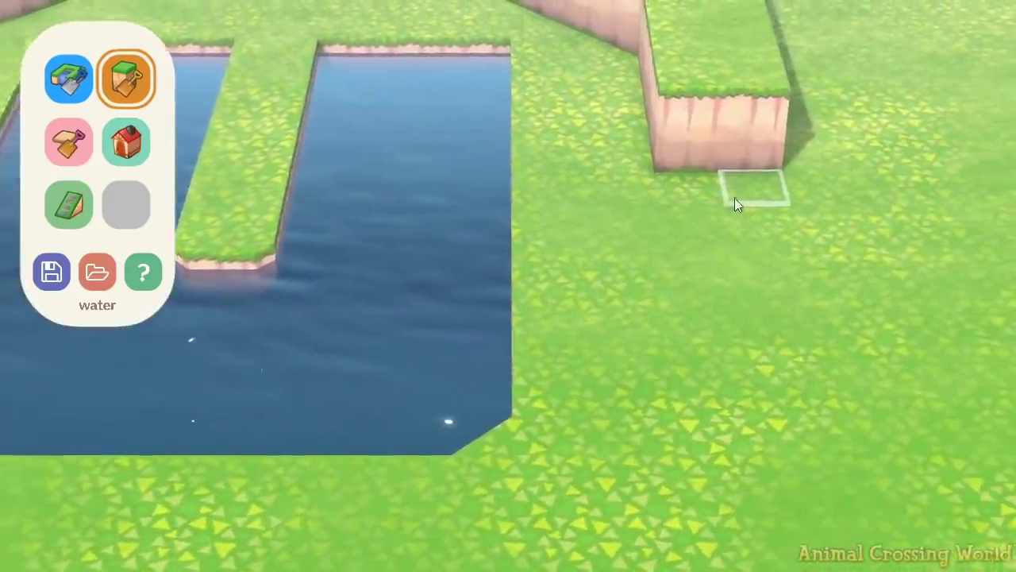
{"action": "mouse_move", "coordinate": [671, 194]}
{"action": "left_mouse_down"}
{"action": "mouse_move", "coordinate": [656, 258]}
{"action": "mouse_move", "coordinate": [705, 364]}
{"action": "left_mouse_up"}
{"action": "key", "text": "d"}
{"action": "left_click_drag", "start_coordinate": [647, 190], "coordinate": [603, 436]}
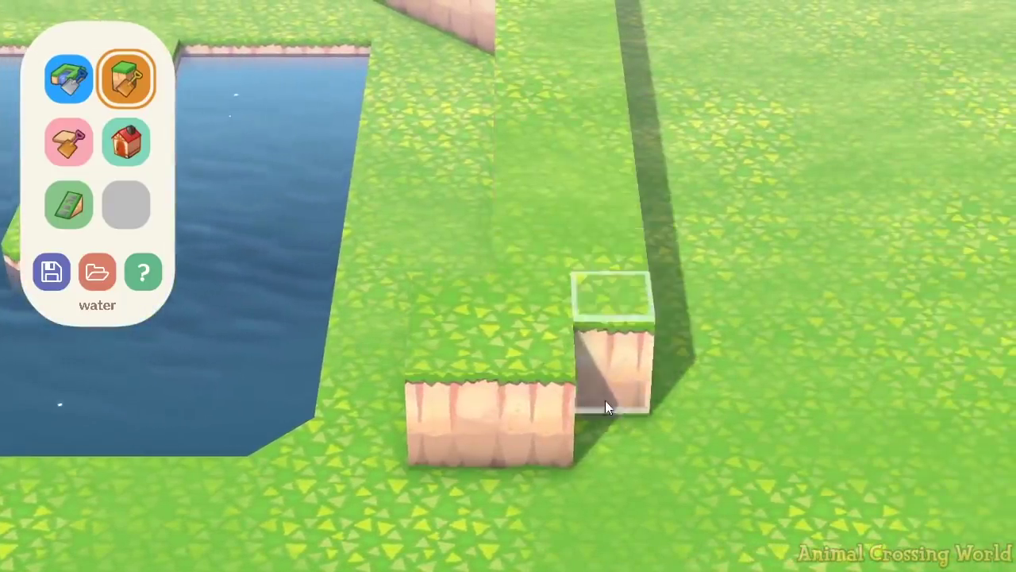
{"action": "key", "text": "a"}
{"action": "left_click", "coordinate": [520, 403]}
{"action": "left_click", "coordinate": [508, 364]}
Inspect the finished cliff walls around the U-shaped pond from the rear wall to both front ends.
{"action": "key", "text": "a"}
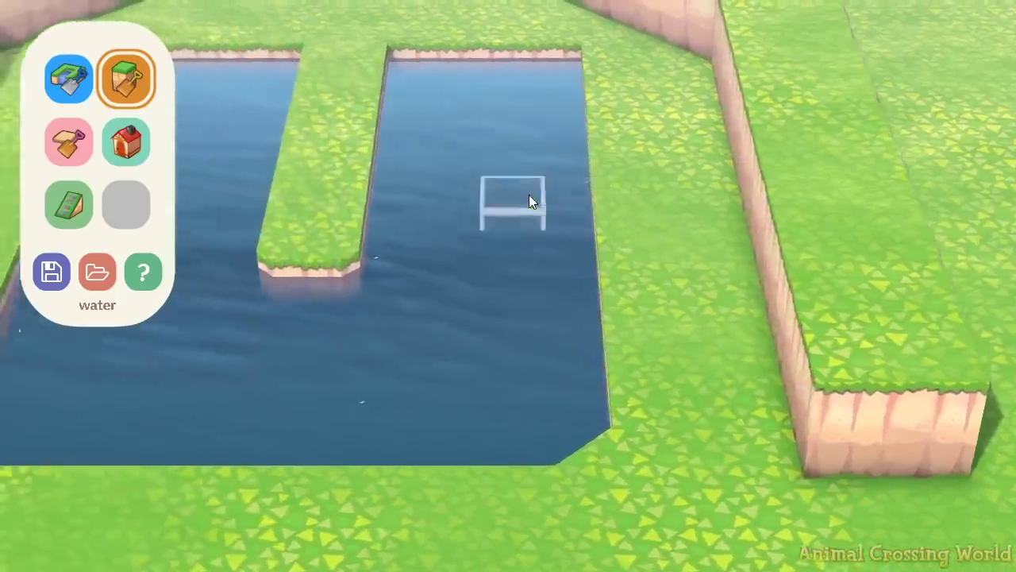
{"action": "key", "text": "a"}
{"action": "key", "text": "w"}
{"action": "key", "text": "a"}
{"action": "key", "text": "d"}
{"action": "key", "text": "s"}
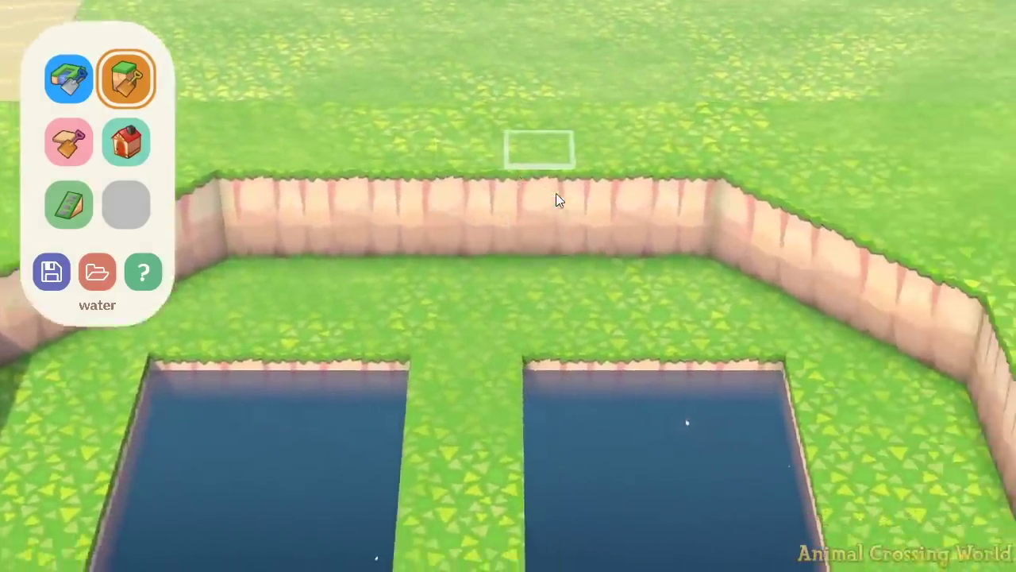
{"action": "key", "text": "s"}
{"action": "key", "text": "a"}
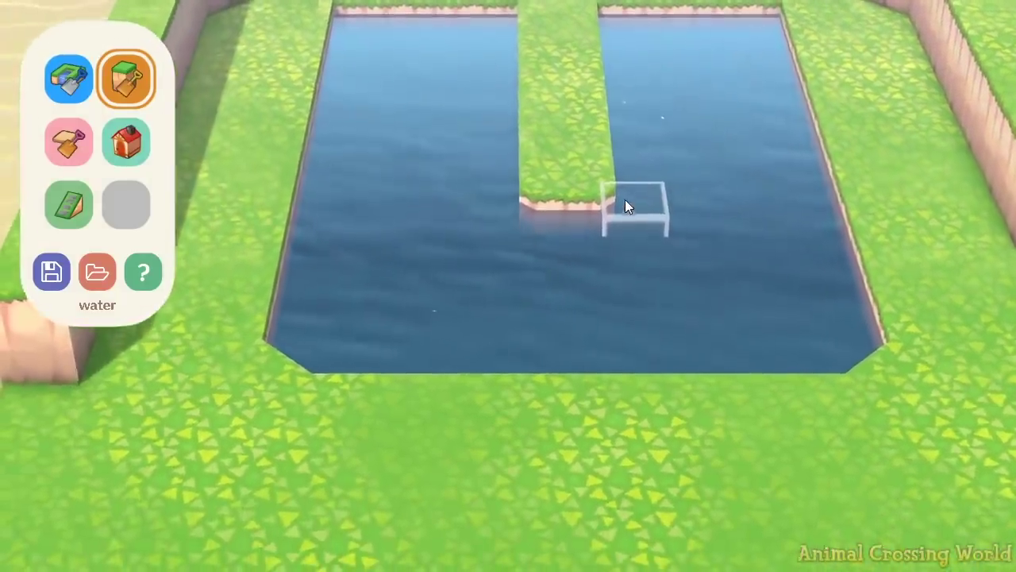
{"action": "key", "text": "w"}
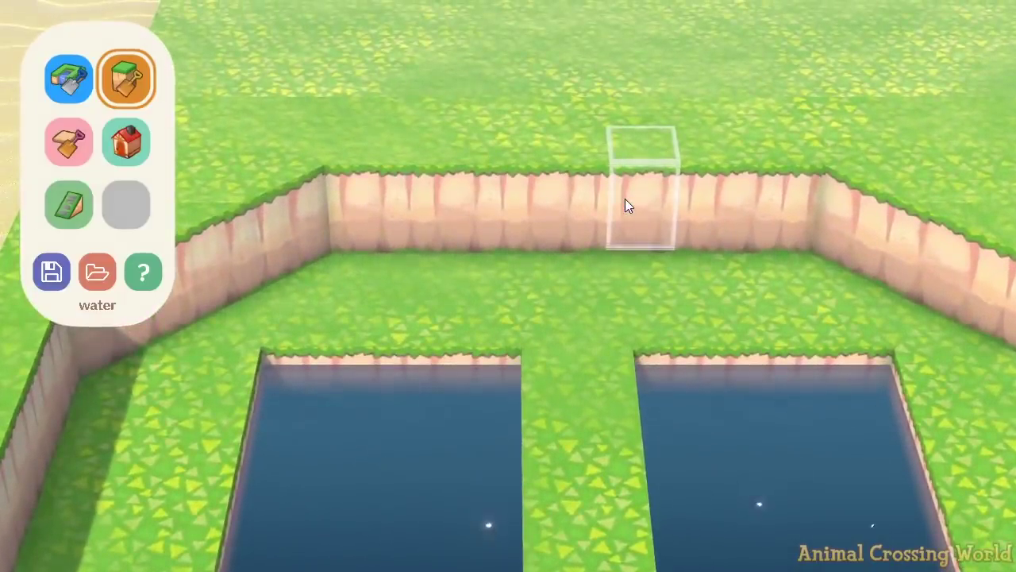
{"action": "key", "text": "a"}
{"action": "key", "text": "s"}
{"action": "key", "text": "d"}
{"action": "key", "text": "w"}
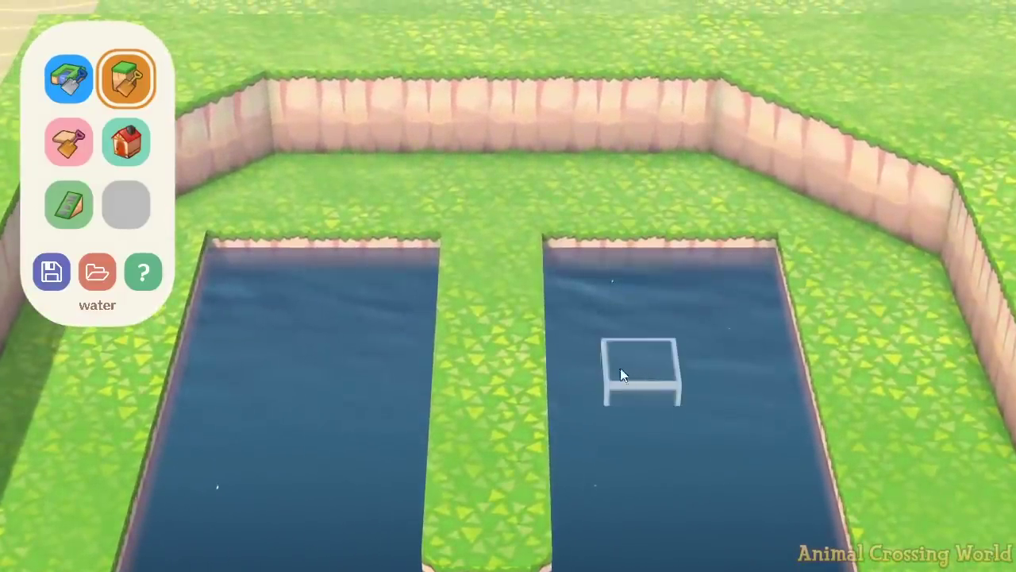
{"action": "key", "text": "a"}
{"action": "key", "text": "s"}
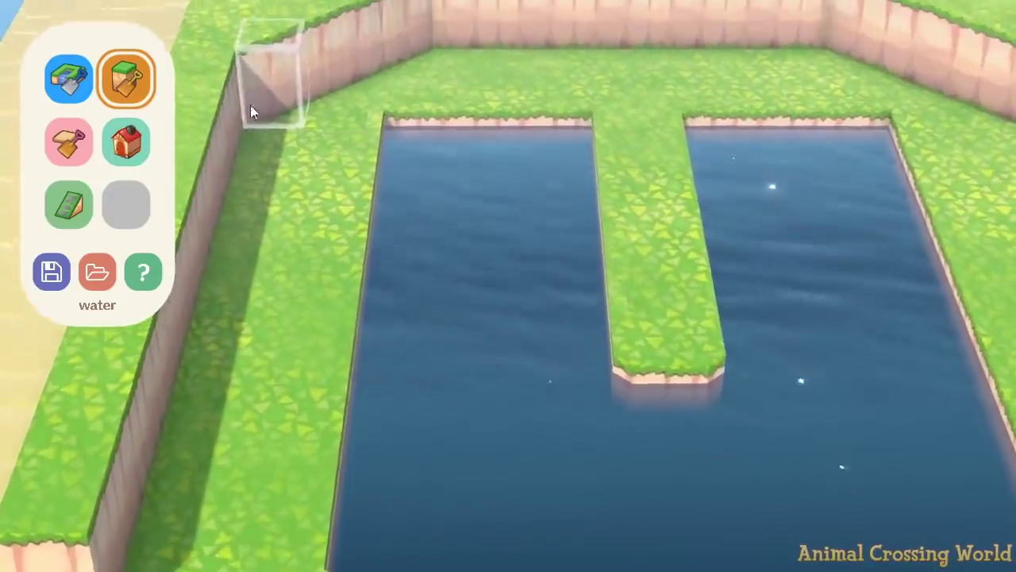
{"action": "key", "text": "w"}
Switch to water construction and round off the four rear corners of the U-shaped pond's two arms.
{"action": "left_click", "coordinate": [54, 83]}
{"action": "left_click", "coordinate": [398, 245]}
{"action": "key", "text": "d"}
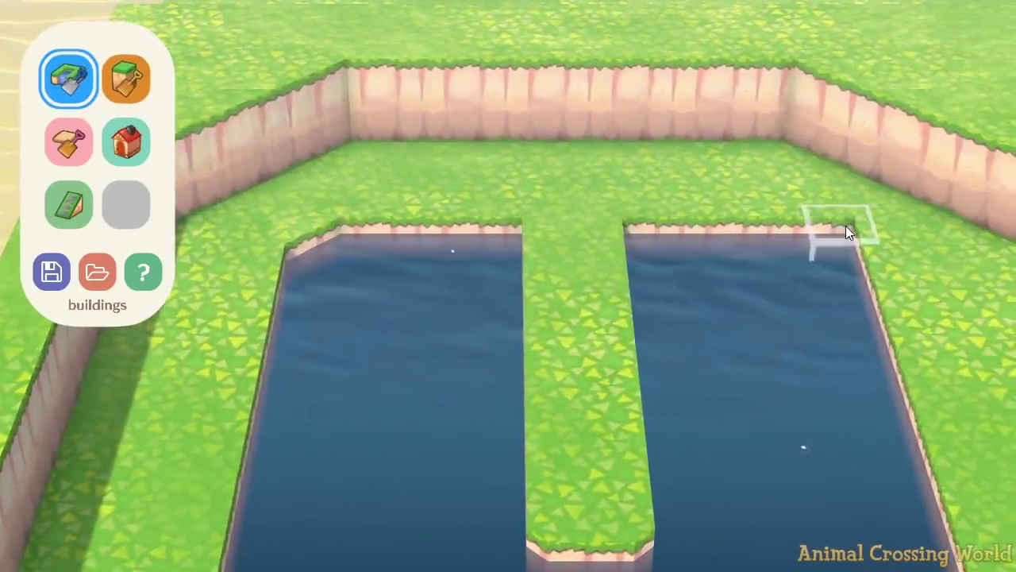
{"action": "left_click", "coordinate": [846, 231]}
{"action": "left_click", "coordinate": [628, 235]}
{"action": "key", "text": "s"}
{"action": "left_click", "coordinate": [508, 187]}
{"action": "key", "text": "s"}
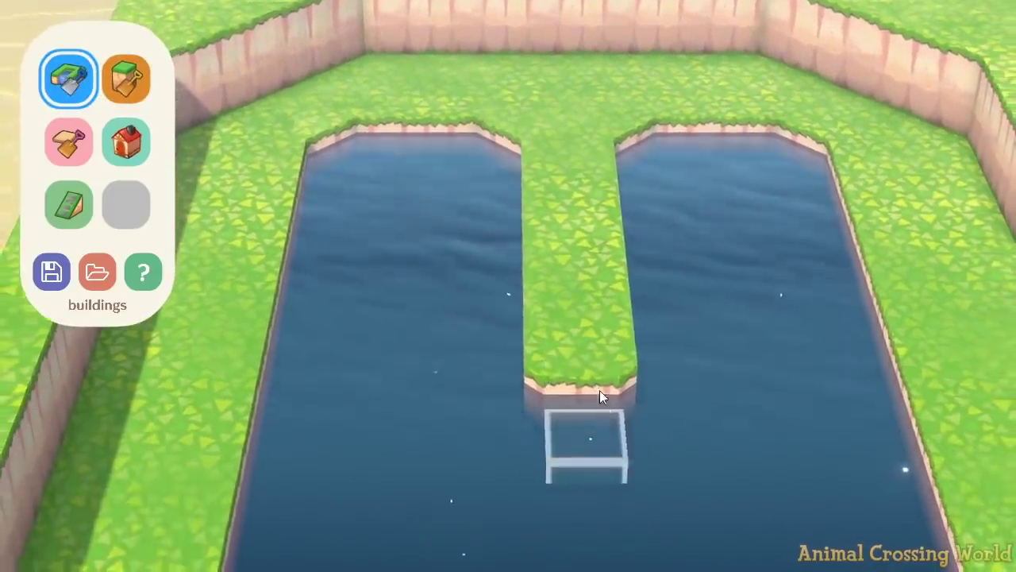
{"action": "key", "text": "s"}
{"action": "key", "text": "d"}
{"action": "key", "text": "a"}
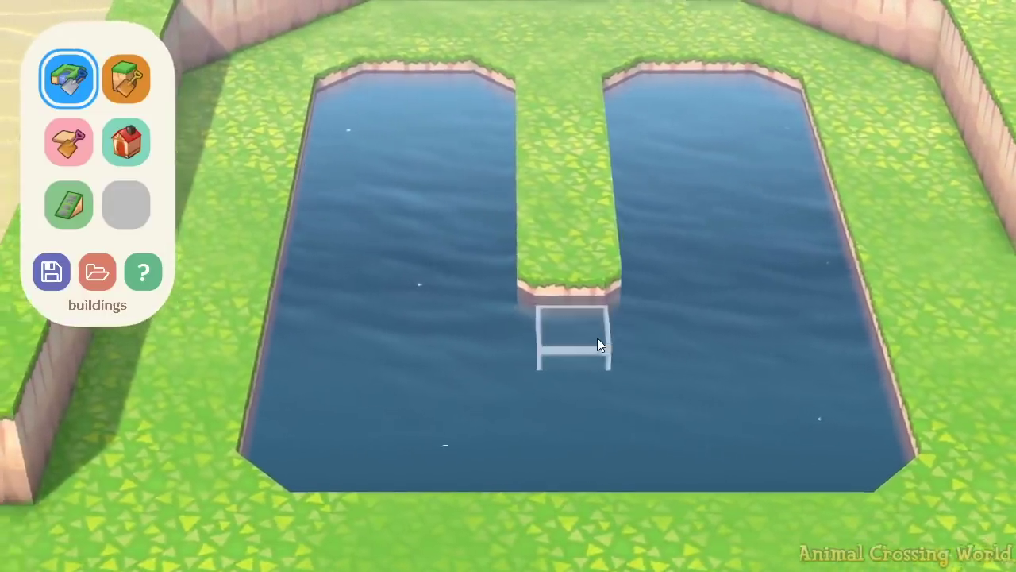
{"action": "key", "text": "w"}
{"action": "key", "text": "d"}
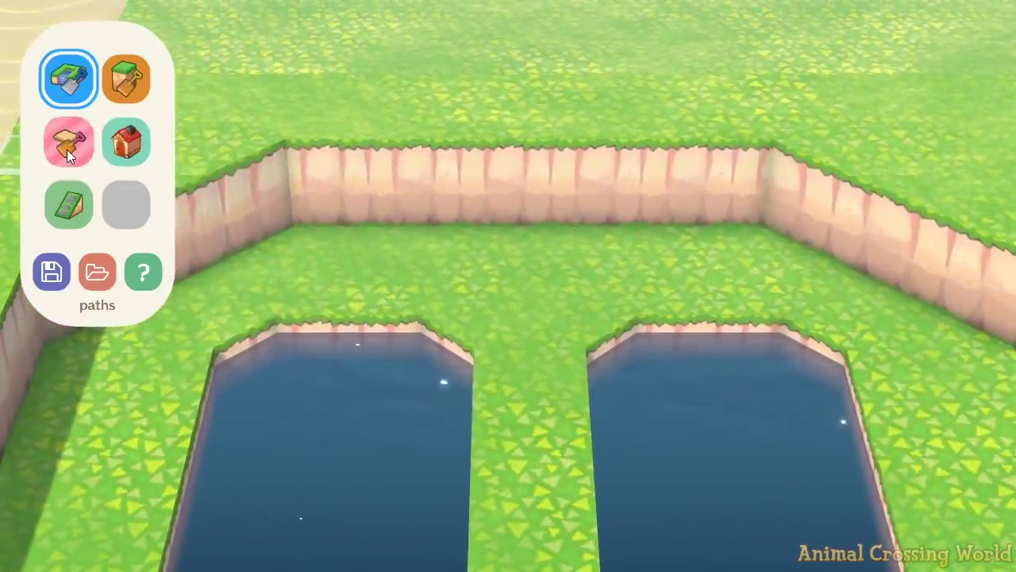
Switch to path construction and lay a rectangular patch of light-brown dirt on the grass in front of the pond.
{"action": "left_click", "coordinate": [68, 147]}
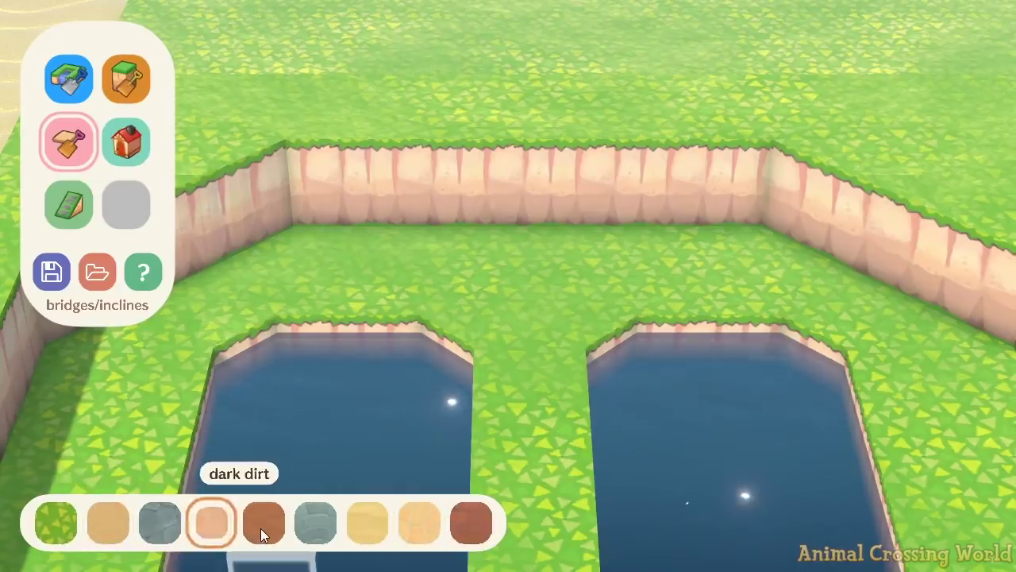
{"action": "left_click", "coordinate": [372, 524]}
{"action": "left_click", "coordinate": [427, 523]}
{"action": "left_click", "coordinate": [470, 523]}
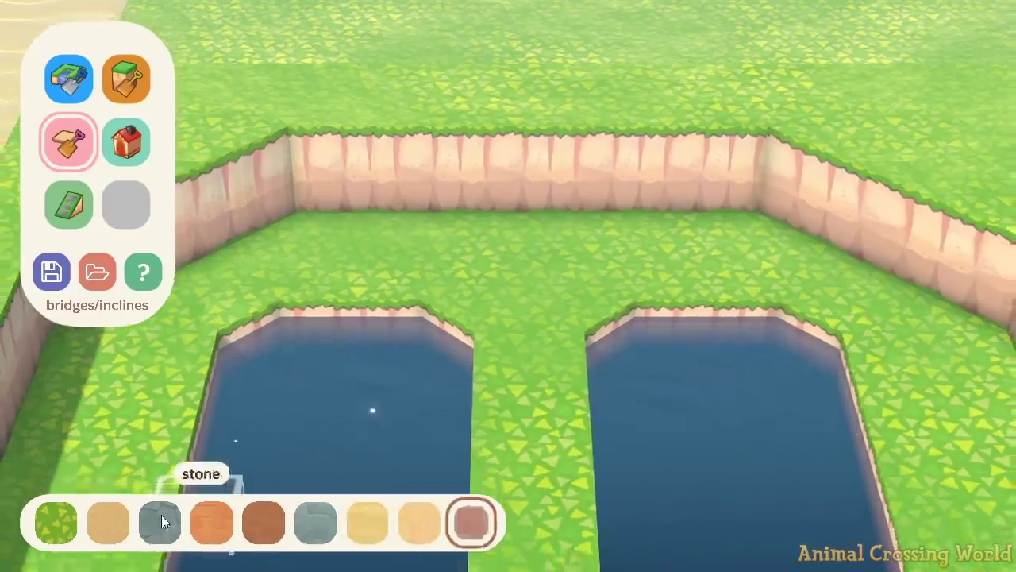
{"action": "key", "text": "s"}
{"action": "left_click", "coordinate": [101, 525]}
{"action": "key", "text": "a"}
{"action": "left_click_drag", "start_coordinate": [274, 357], "coordinate": [415, 409]}
Lay a stone patch and a bricks patch in a row beside the light-brown dirt patch.
{"action": "key", "text": "d"}
{"action": "left_click", "coordinate": [157, 520]}
{"action": "mouse_move", "coordinate": [510, 337]}
{"action": "left_mouse_down"}
{"action": "mouse_move", "coordinate": [516, 382]}
{"action": "mouse_move", "coordinate": [617, 323]}
{"action": "mouse_move", "coordinate": [675, 400]}
{"action": "left_mouse_up"}
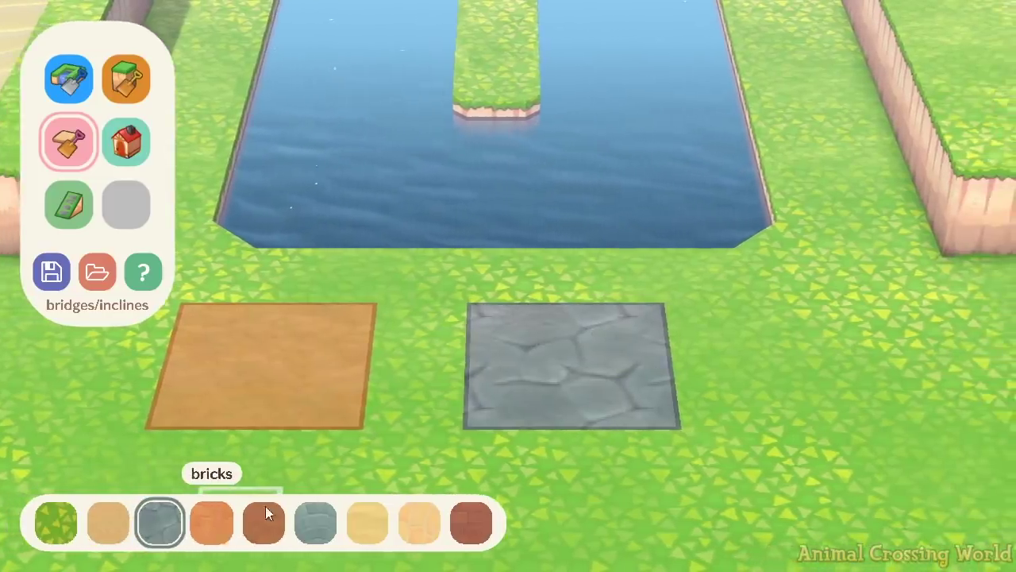
{"action": "left_click", "coordinate": [214, 520]}
{"action": "key", "text": "d"}
{"action": "mouse_move", "coordinate": [675, 327]}
{"action": "left_mouse_down"}
{"action": "mouse_move", "coordinate": [778, 324]}
{"action": "mouse_move", "coordinate": [807, 381]}
{"action": "mouse_move", "coordinate": [721, 411]}
{"action": "mouse_move", "coordinate": [735, 402]}
{"action": "left_mouse_up"}
Start a second row with a dark dirt patch in front of the light-brown dirt patch.
{"action": "key", "text": "a"}
{"action": "key", "text": "s"}
{"action": "left_click", "coordinate": [258, 528]}
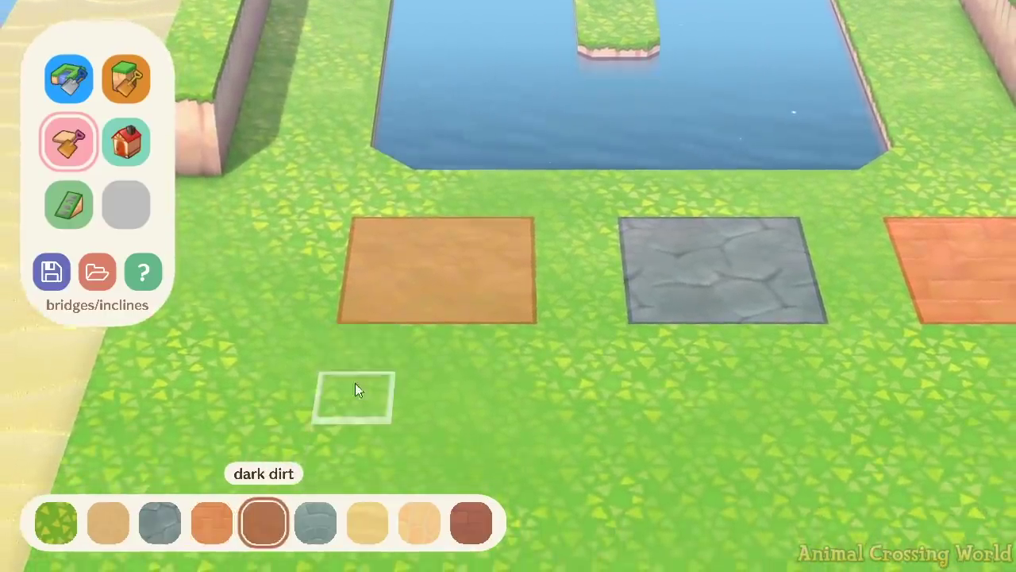
{"action": "key", "text": "s"}
{"action": "mouse_move", "coordinate": [370, 289]}
{"action": "left_mouse_down"}
{"action": "mouse_move", "coordinate": [507, 283]}
{"action": "mouse_move", "coordinate": [353, 341]}
{"action": "mouse_move", "coordinate": [505, 369]}
{"action": "left_mouse_up"}
Complete the second row with a patch of grey arched paving and a sand patch.
{"action": "key", "text": "d"}
{"action": "left_click", "coordinate": [312, 521]}
{"action": "mouse_move", "coordinate": [403, 291]}
{"action": "left_mouse_down"}
{"action": "mouse_move", "coordinate": [508, 282]}
{"action": "mouse_move", "coordinate": [433, 347]}
{"action": "mouse_move", "coordinate": [456, 357]}
{"action": "left_mouse_up"}
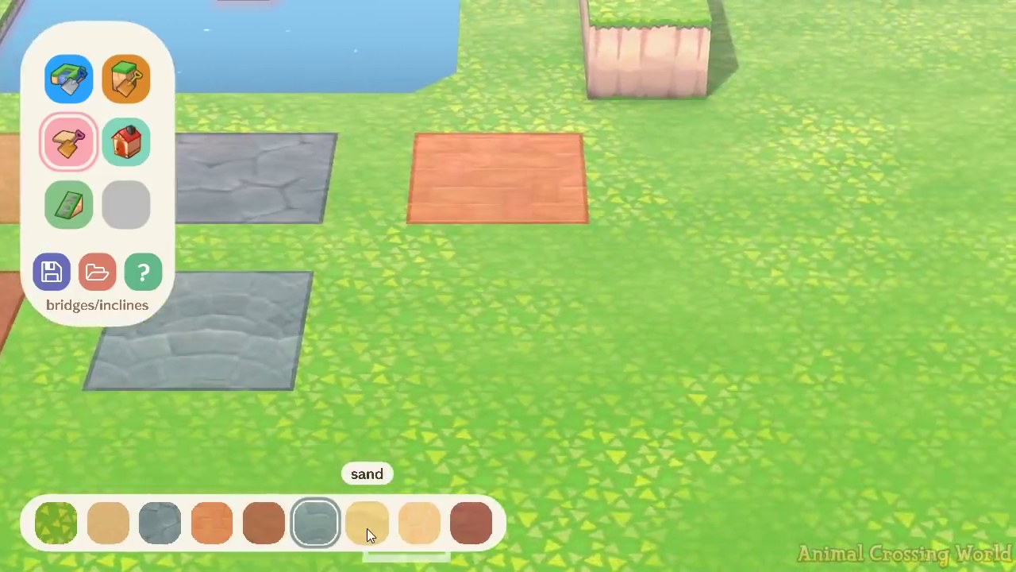
{"action": "left_click_drag", "start_coordinate": [439, 289], "coordinate": [513, 367]}
{"action": "key", "text": "a"}
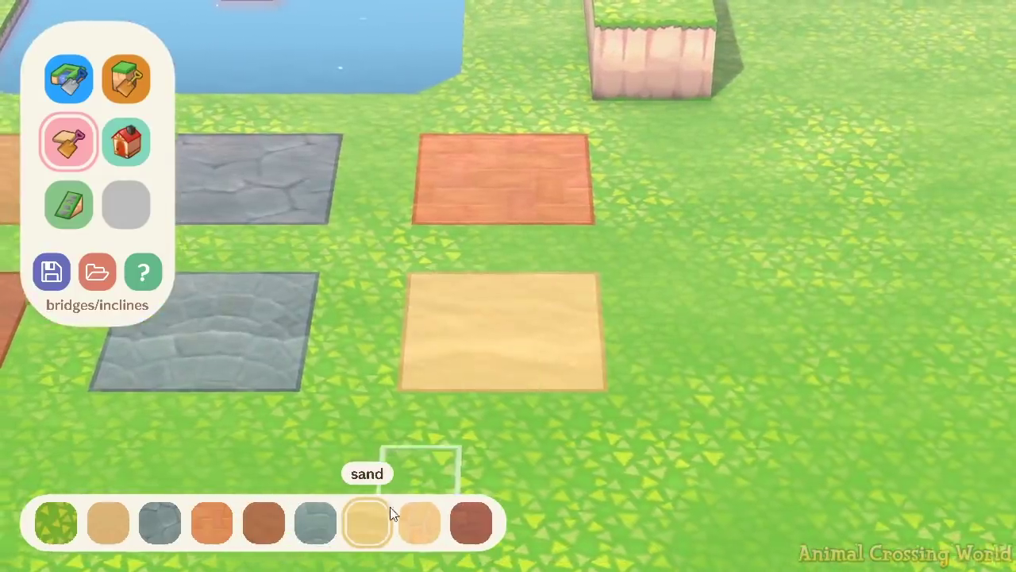
Lay a terra-cotta patch and a wood patch as a third row in front of the others.
{"action": "left_click", "coordinate": [419, 522]}
{"action": "key", "text": "w"}
{"action": "key", "text": "a"}
{"action": "key", "text": "s"}
{"action": "key", "text": "d"}
{"action": "key", "text": "a"}
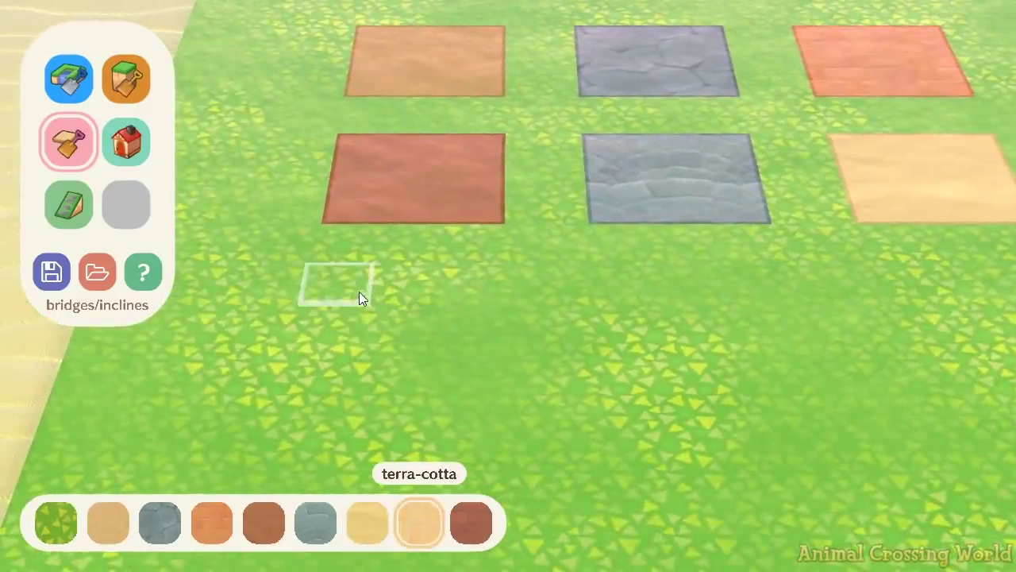
{"action": "mouse_move", "coordinate": [359, 292]}
{"action": "left_mouse_down"}
{"action": "mouse_move", "coordinate": [427, 351]}
{"action": "mouse_move", "coordinate": [339, 356]}
{"action": "left_mouse_up"}
{"action": "left_click", "coordinate": [471, 523]}
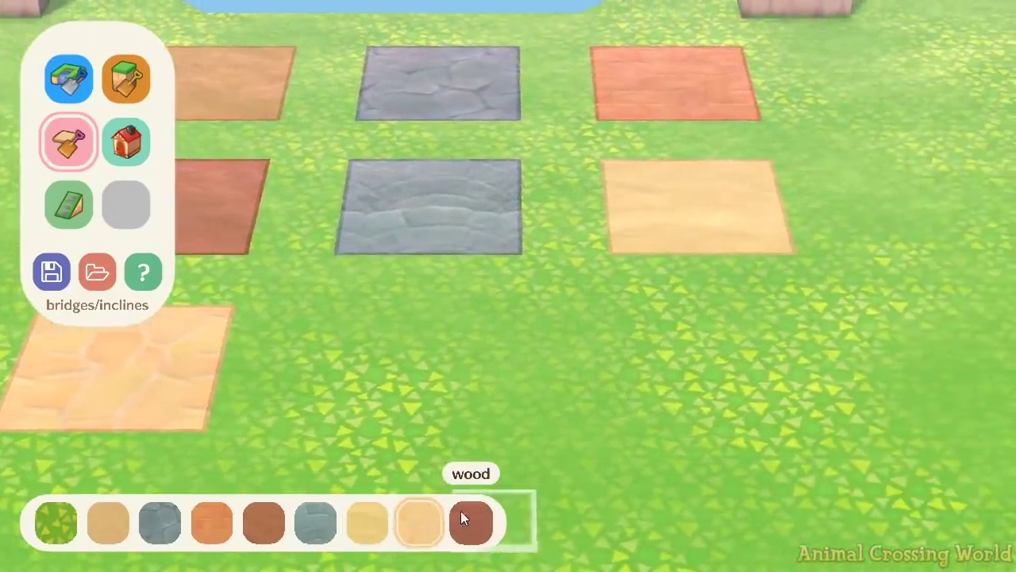
{"action": "mouse_move", "coordinate": [356, 323]}
{"action": "left_mouse_down"}
{"action": "mouse_move", "coordinate": [487, 367]}
{"action": "mouse_move", "coordinate": [361, 417]}
{"action": "mouse_move", "coordinate": [481, 424]}
{"action": "left_mouse_up"}
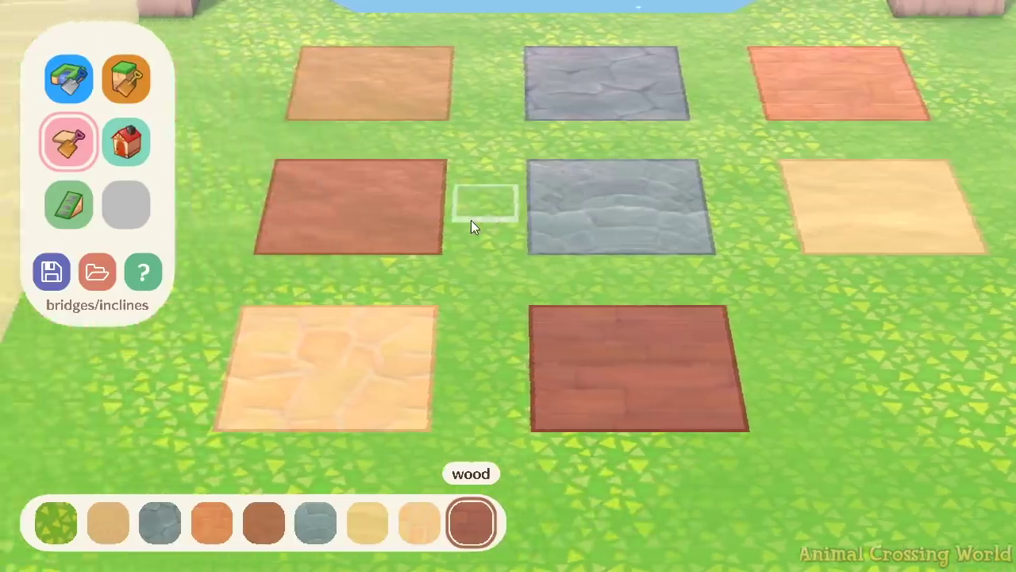
Look over the eight path patches in front of the pond and select the grass surface.
{"action": "key", "text": "a"}
{"action": "key", "text": "w"}
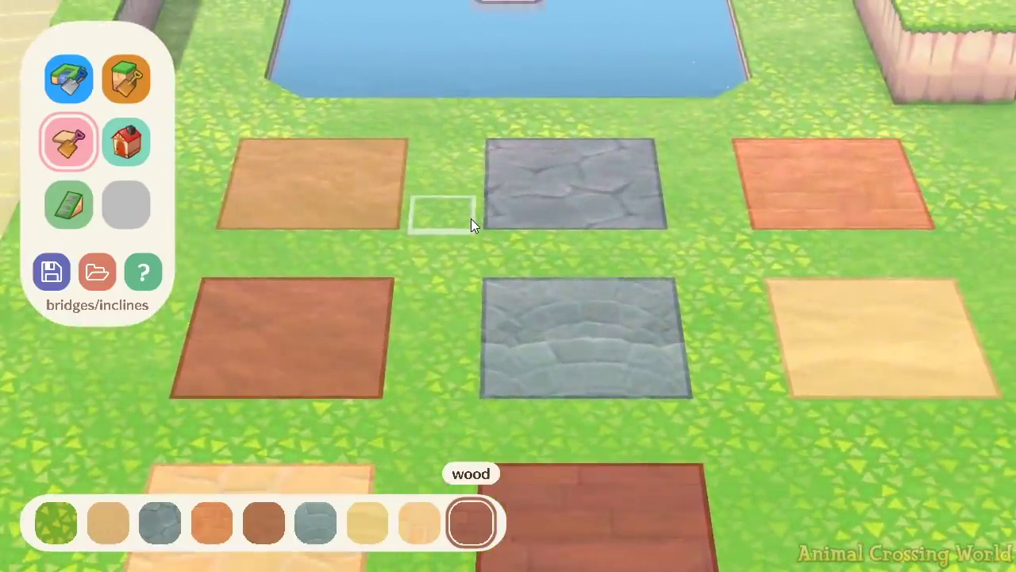
{"action": "key", "text": "w"}
{"action": "key", "text": "s"}
{"action": "key", "text": "d"}
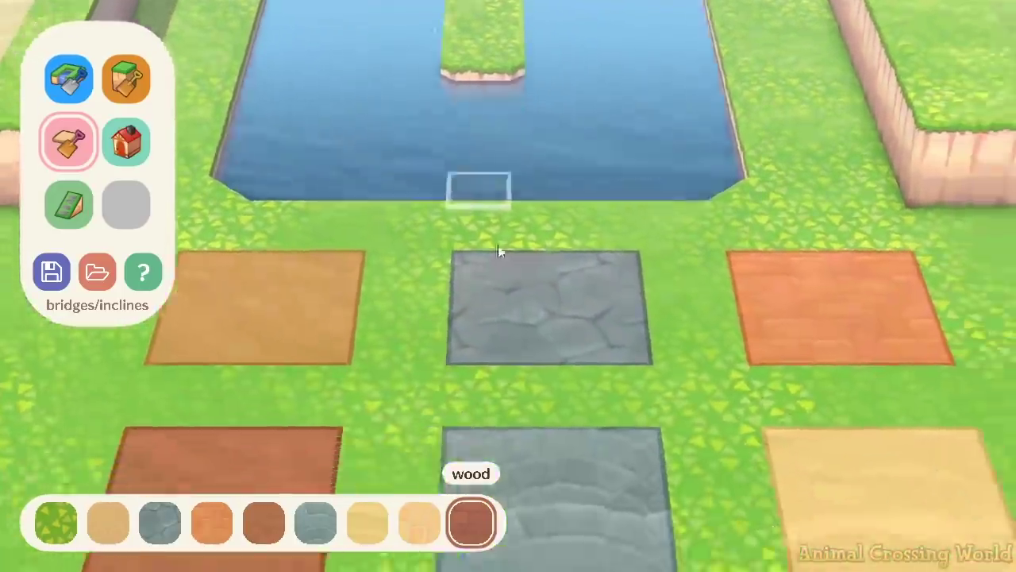
{"action": "left_click", "coordinate": [56, 522]}
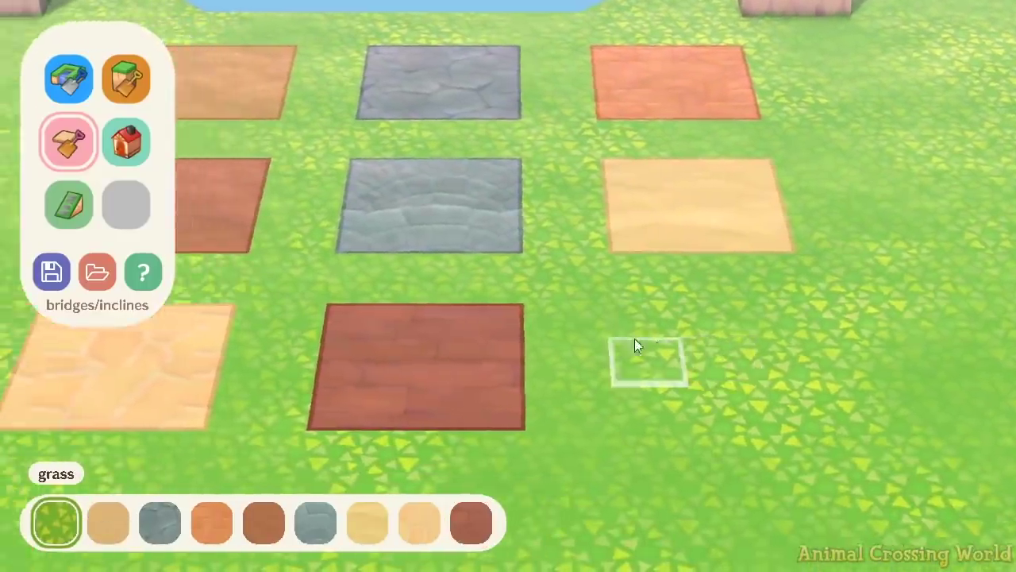
{"action": "key", "text": "a"}
{"action": "key", "text": "w"}
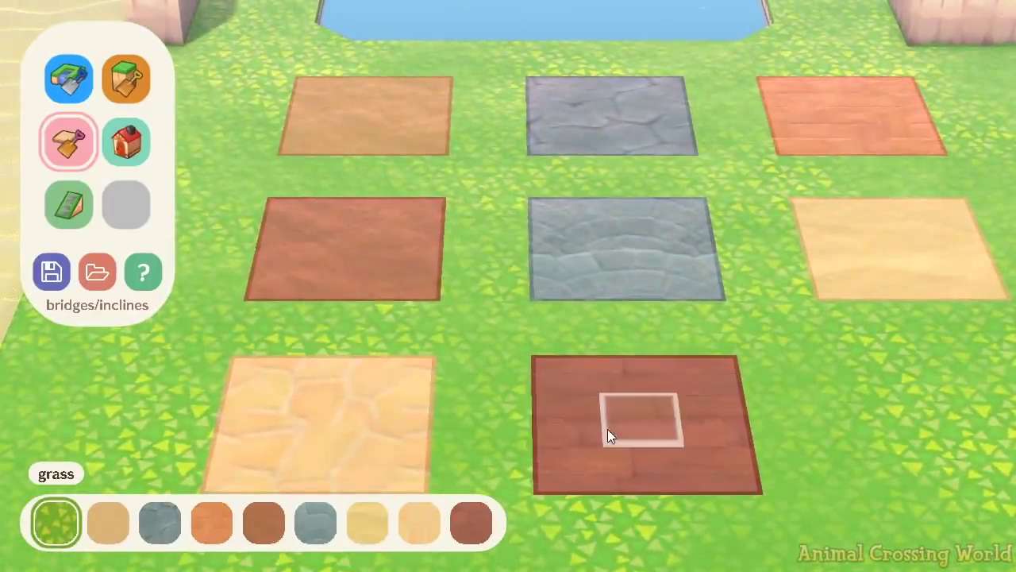
Lay a stone path along the grass strip between the pond's right side and the cliff, with a separate stone tile near the back wall.
{"action": "left_click", "coordinate": [139, 516]}
{"action": "key", "text": "w"}
{"action": "key", "text": "d"}
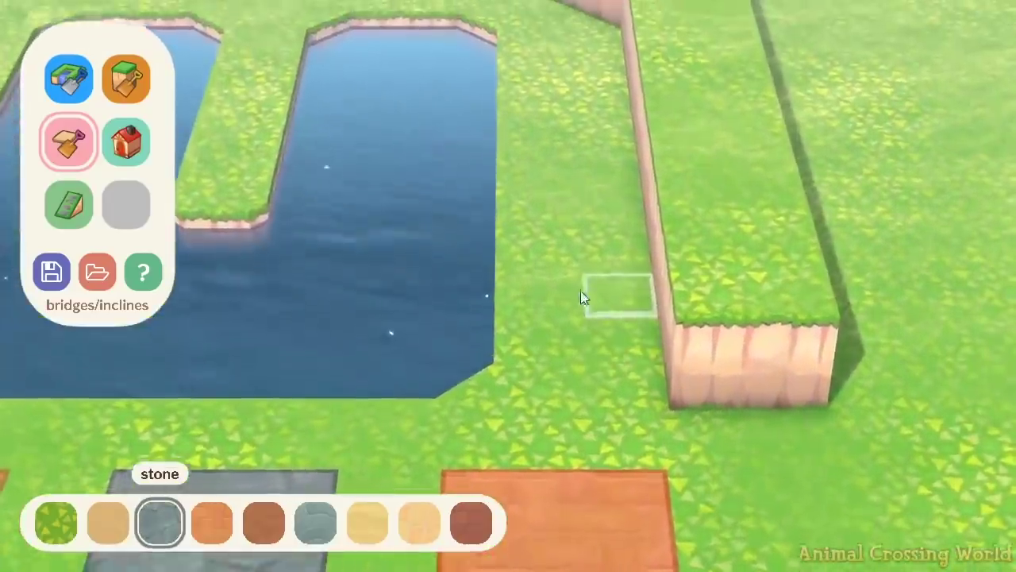
{"action": "mouse_move", "coordinate": [550, 311]}
{"action": "left_mouse_down"}
{"action": "mouse_move", "coordinate": [555, 161]}
{"action": "mouse_move", "coordinate": [596, 430]}
{"action": "mouse_move", "coordinate": [622, 450]}
{"action": "mouse_move", "coordinate": [608, 219]}
{"action": "mouse_move", "coordinate": [556, 165]}
{"action": "mouse_move", "coordinate": [570, 156]}
{"action": "mouse_move", "coordinate": [527, 151]}
{"action": "left_mouse_up"}
{"action": "key", "text": "w"}
{"action": "key", "text": "w"}
{"action": "key", "text": "s"}
{"action": "key", "text": "w"}
{"action": "key", "text": "a"}
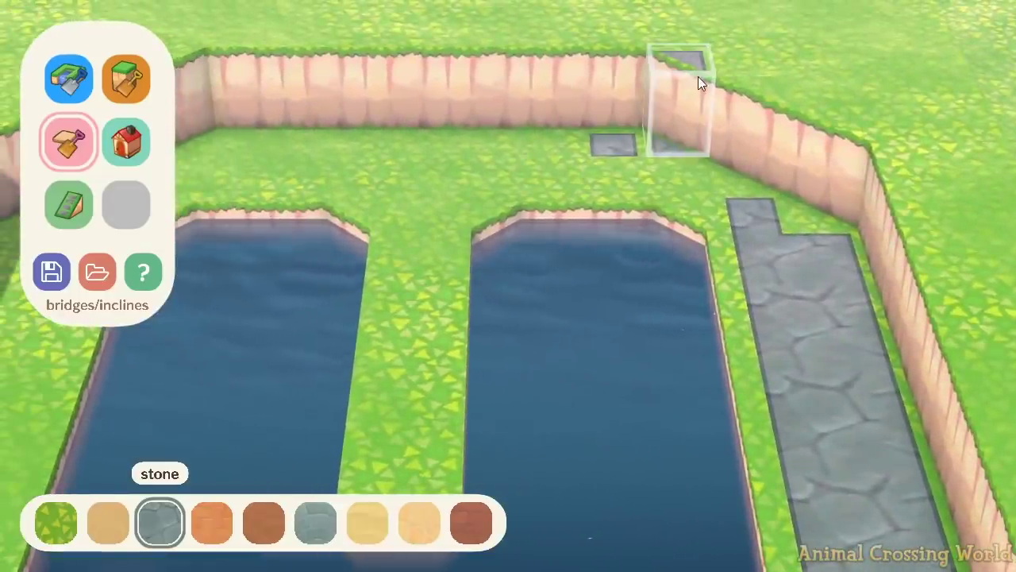
{"action": "key", "text": "w"}
{"action": "left_click", "coordinate": [698, 147]}
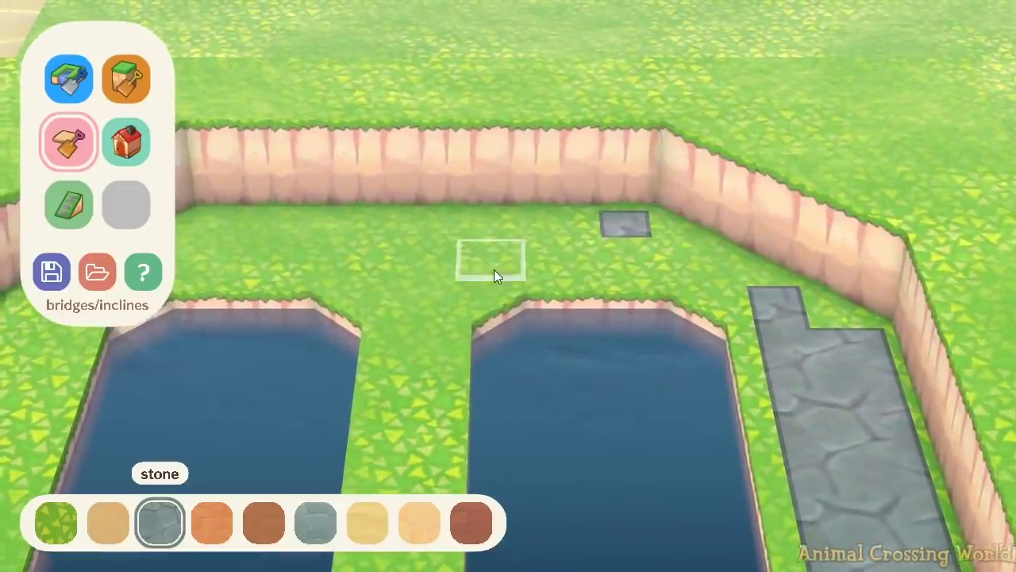
Round off all four corners of the stone patch in the front row using the stone path material.
{"action": "key", "text": "a"}
{"action": "key", "text": "s"}
{"action": "key", "text": "d"}
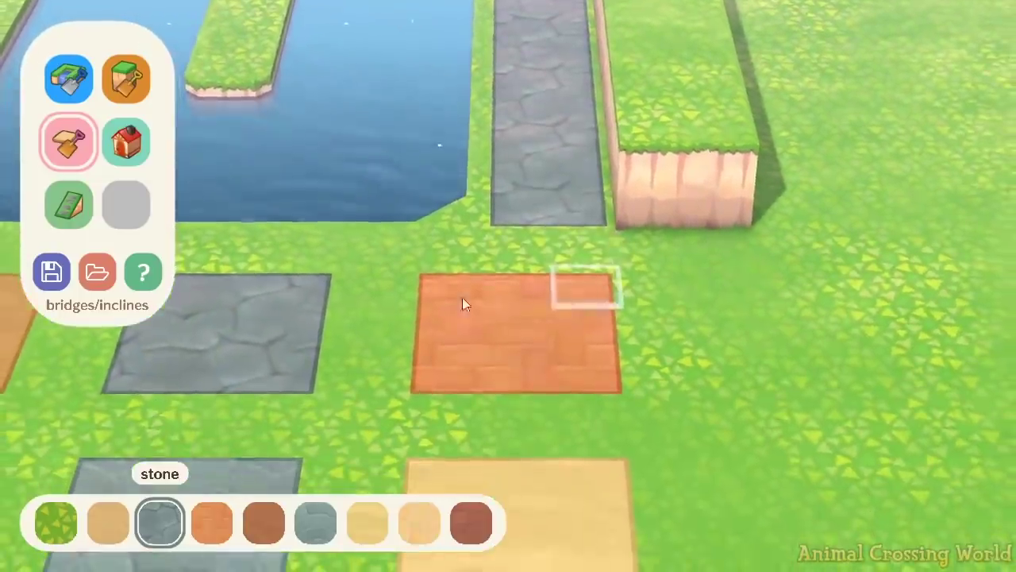
{"action": "key", "text": "a"}
{"action": "left_click", "coordinate": [374, 282]}
{"action": "key", "text": "a"}
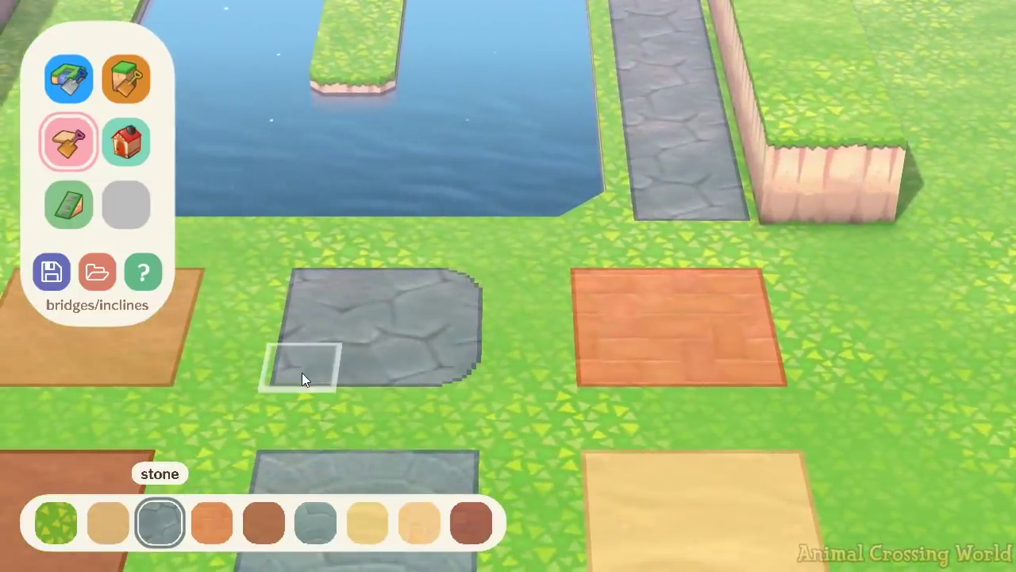
{"action": "left_click", "coordinate": [315, 282]}
{"action": "key", "text": "s"}
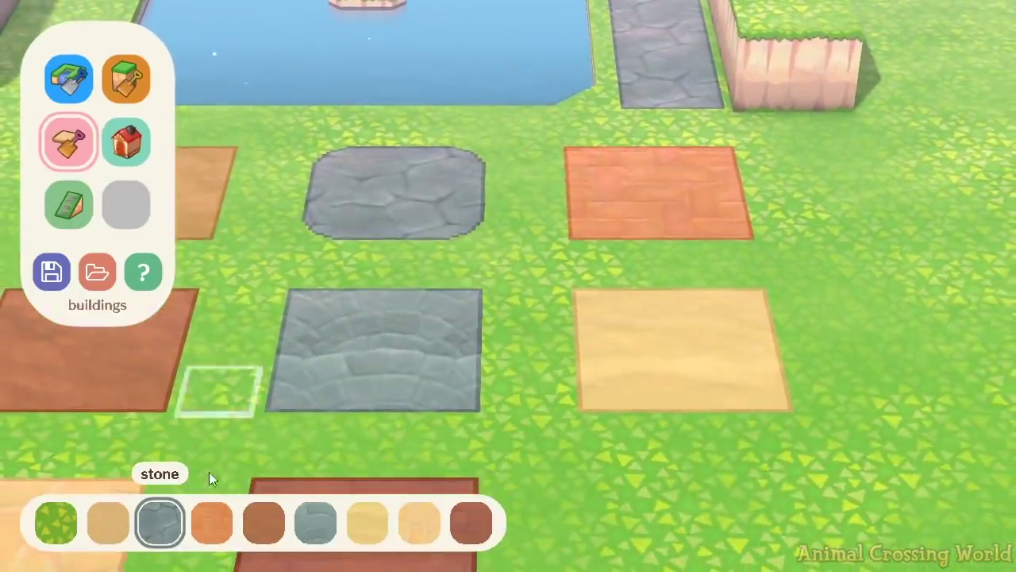
Round off the corners of the bricks patch and the light-brown dirt patch in the same row.
{"action": "left_click", "coordinate": [212, 522]}
{"action": "key", "text": "a"}
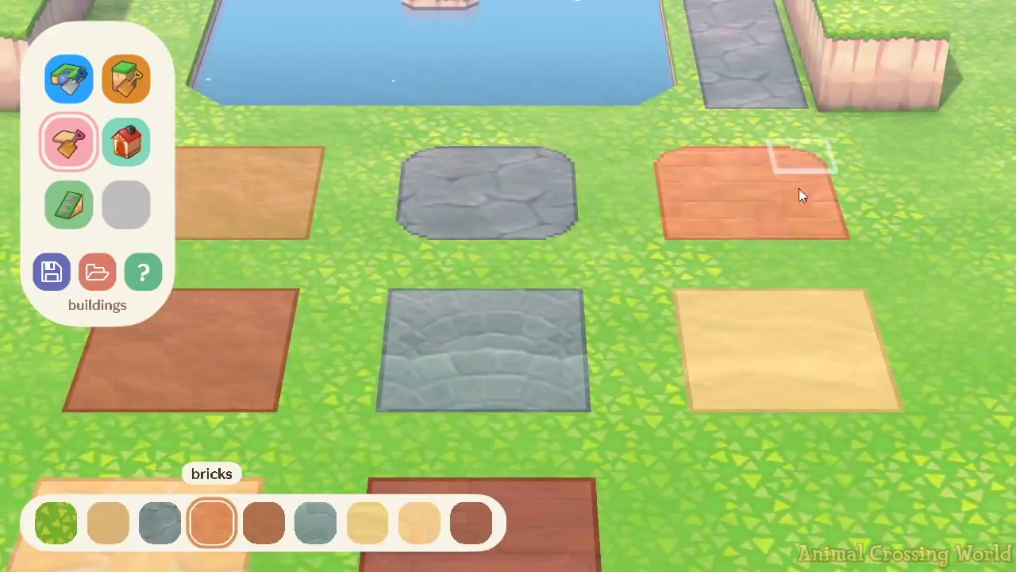
{"action": "key", "text": "a"}
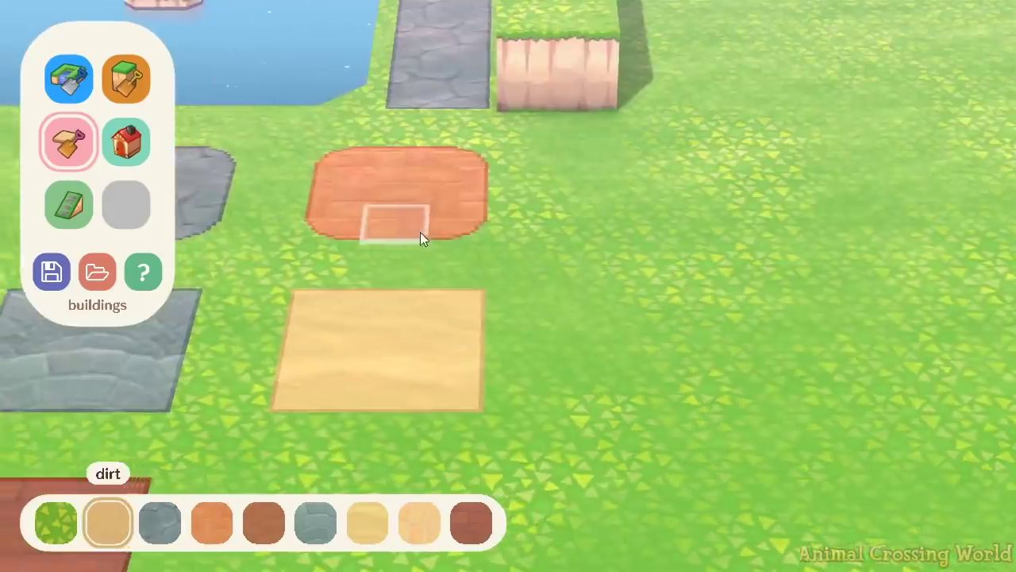
{"action": "key", "text": "w"}
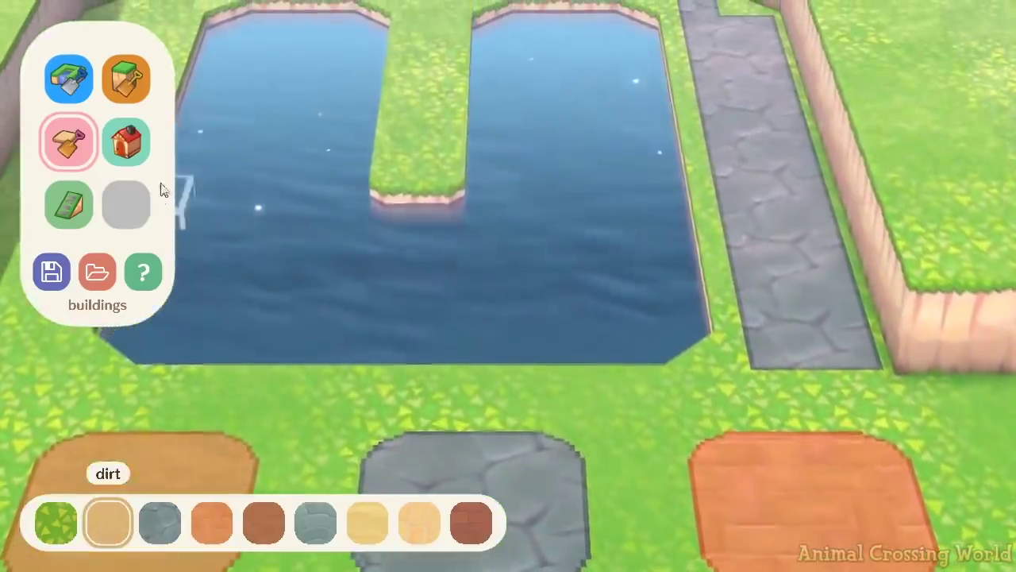
Examine the available building types by previewing the house, your house, plaza, shop and campsite outlines over the terrain.
{"action": "left_click", "coordinate": [130, 142]}
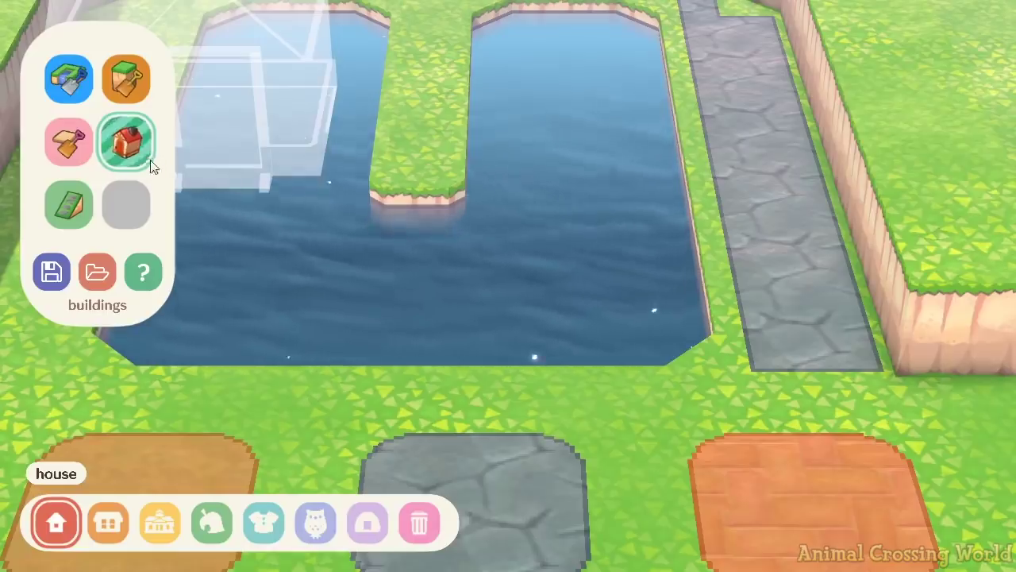
{"action": "key", "text": "d"}
{"action": "key", "text": "s"}
{"action": "key", "text": "a"}
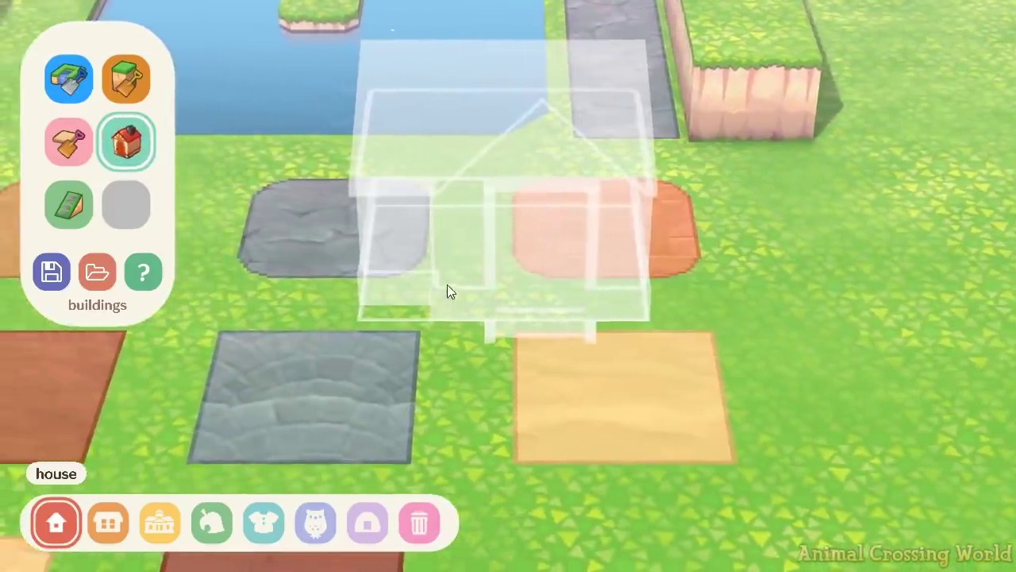
{"action": "key", "text": "d"}
{"action": "key", "text": "w"}
{"action": "key", "text": "d"}
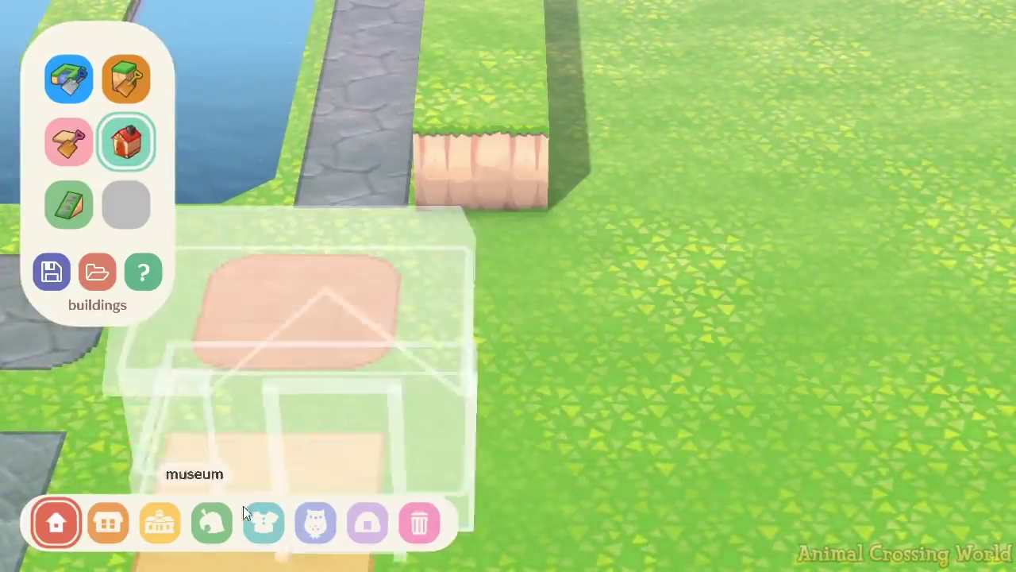
{"action": "left_click", "coordinate": [106, 529]}
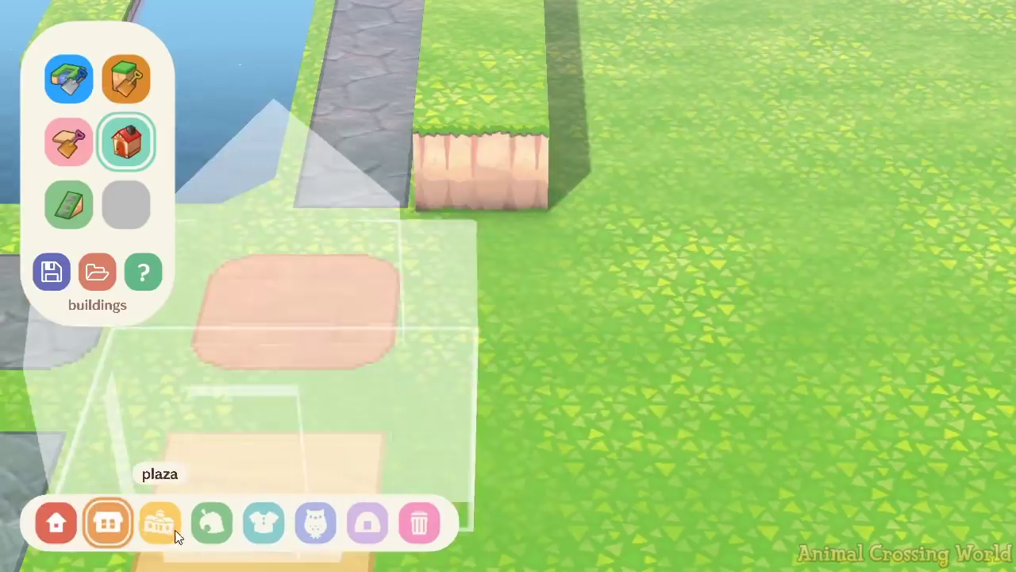
{"action": "left_click", "coordinate": [173, 529]}
{"action": "left_click", "coordinate": [223, 528]}
{"action": "key", "text": "d"}
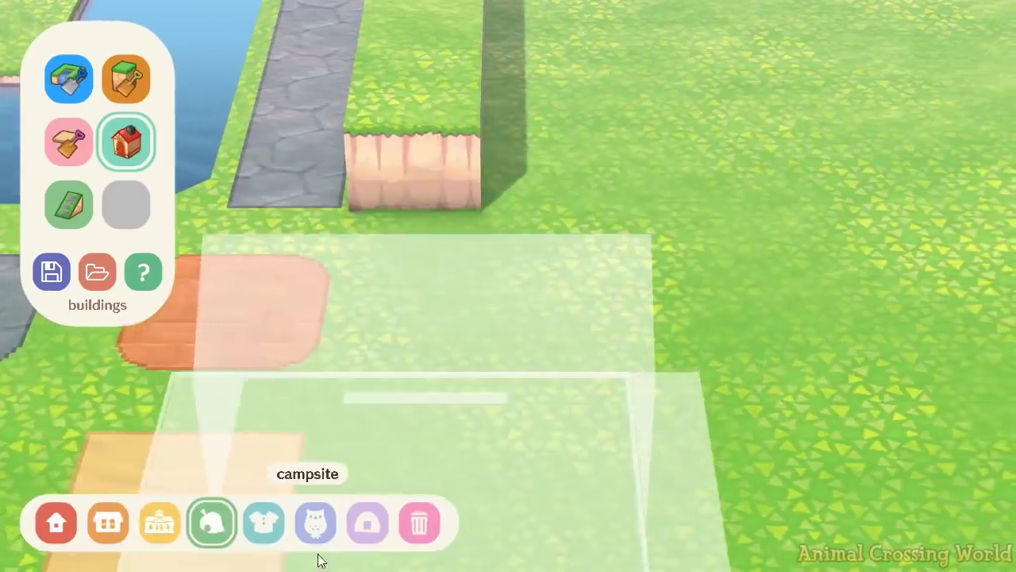
{"action": "left_click", "coordinate": [274, 527]}
{"action": "left_click", "coordinate": [361, 524]}
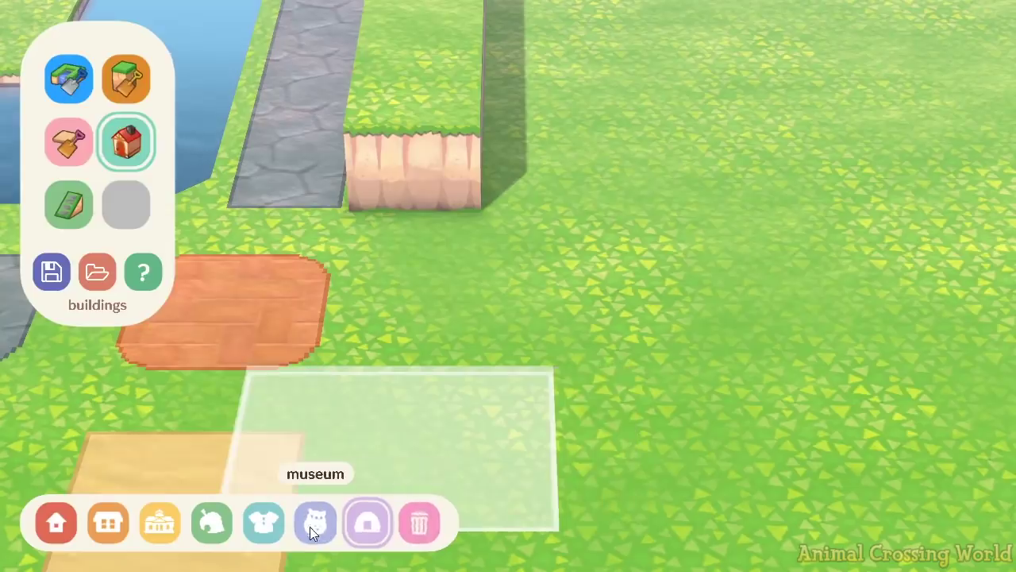
Place a plaza on the open grass to the right of the cliffs.
{"action": "left_click", "coordinate": [121, 531]}
{"action": "left_click", "coordinate": [152, 529]}
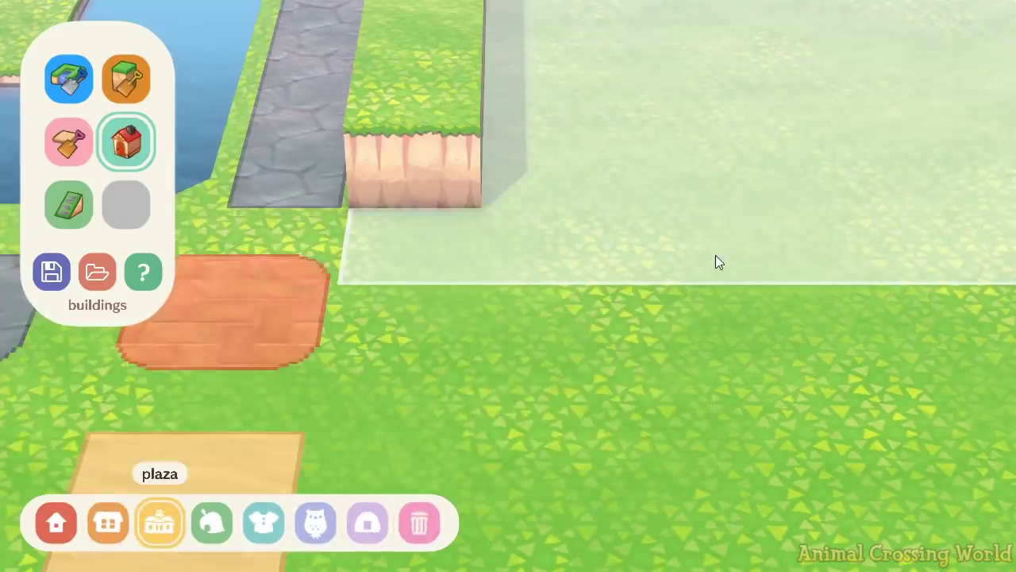
{"action": "key", "text": "w"}
{"action": "key", "text": "d"}
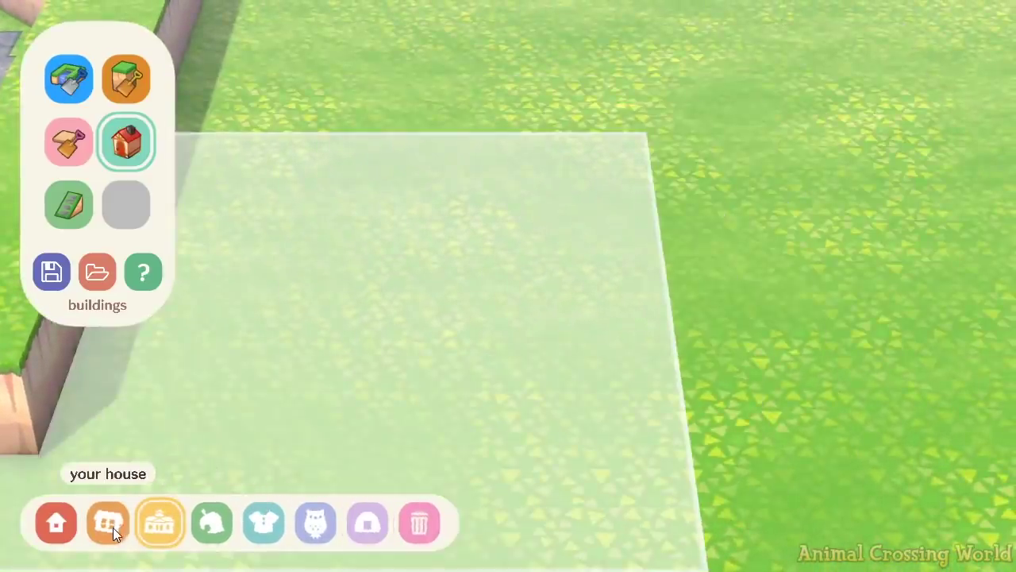
{"action": "left_click", "coordinate": [108, 523]}
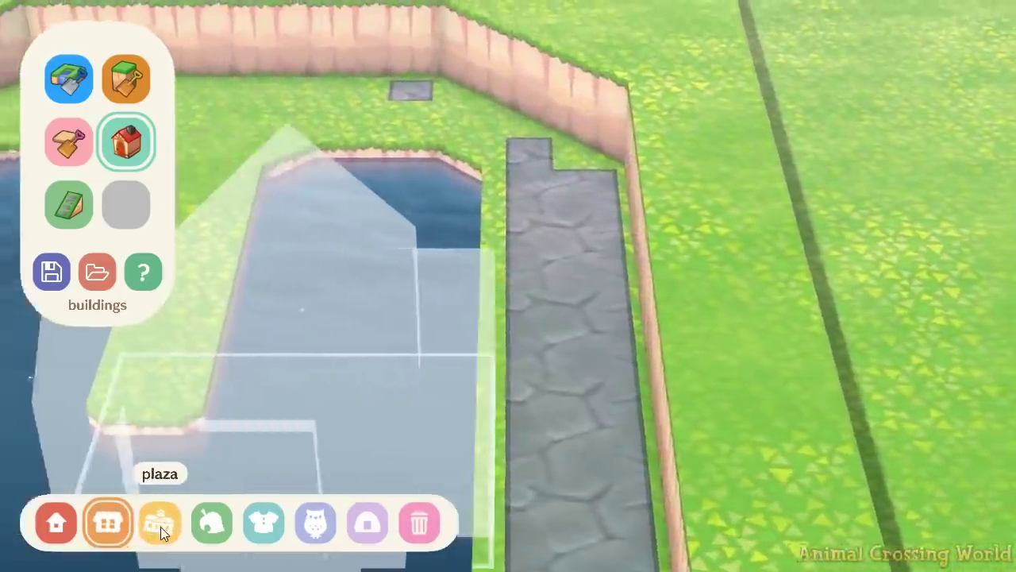
{"action": "left_click", "coordinate": [160, 524]}
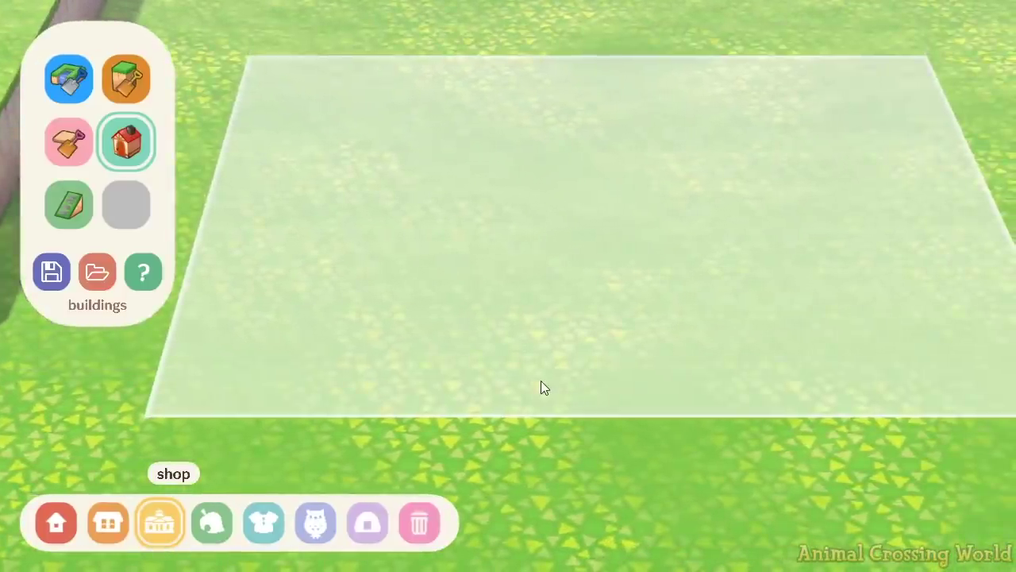
{"action": "left_click", "coordinate": [541, 380]}
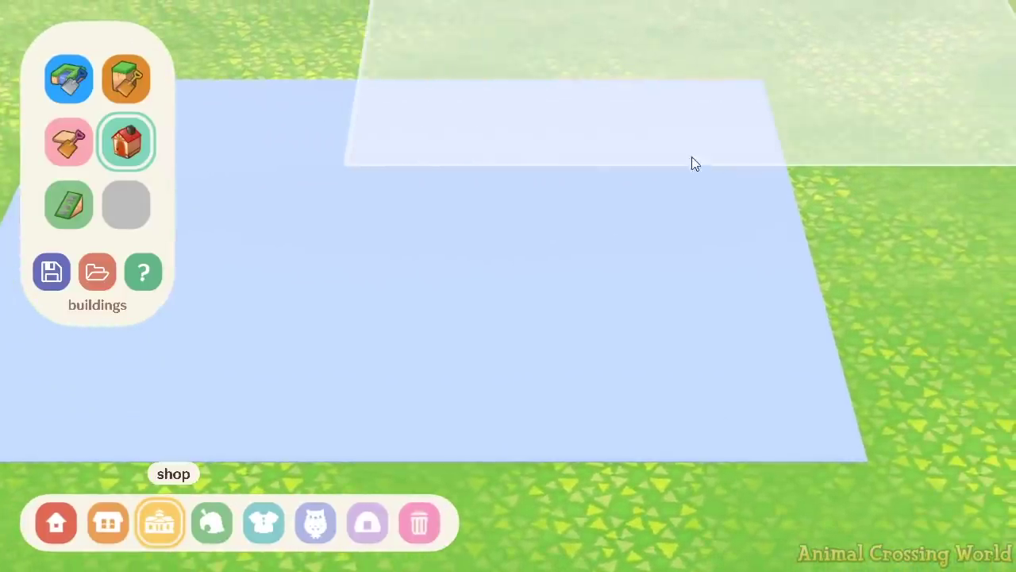
{"action": "key", "text": "d"}
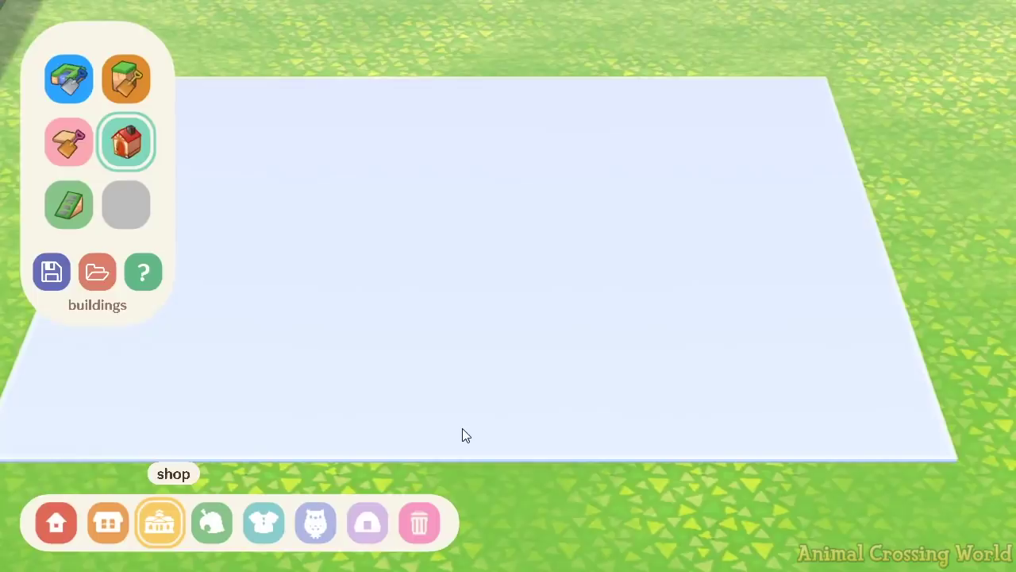
{"action": "key", "text": "a"}
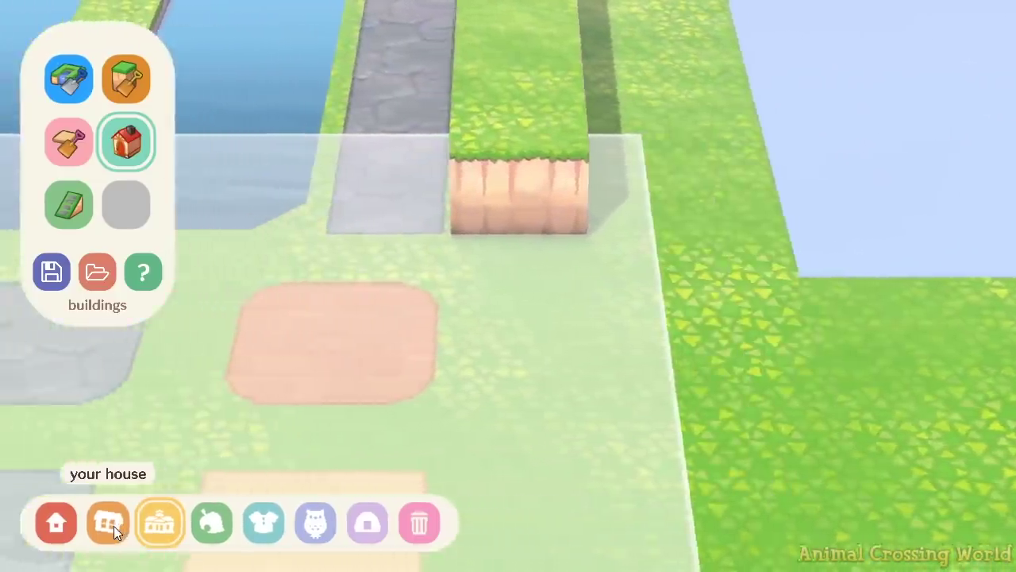
Preview the house and your house outlines around the path patches and the pond.
{"action": "left_click", "coordinate": [109, 522]}
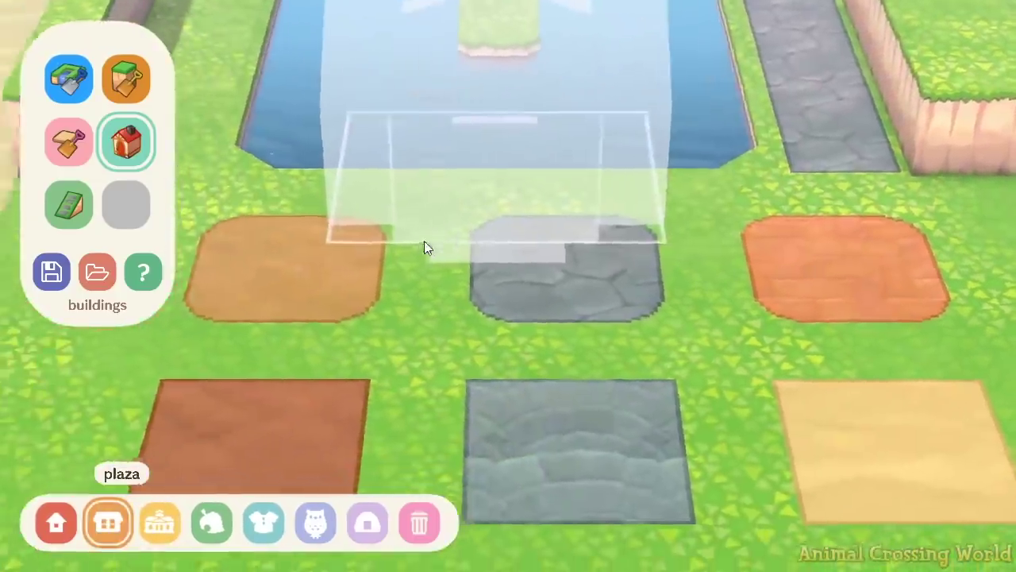
{"action": "left_click", "coordinate": [95, 520]}
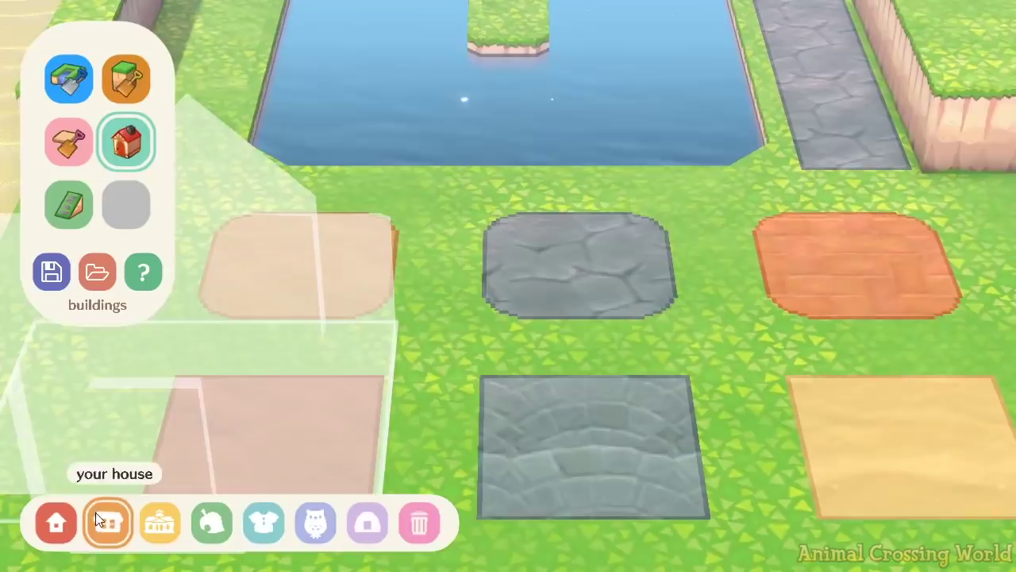
{"action": "left_click", "coordinate": [55, 526]}
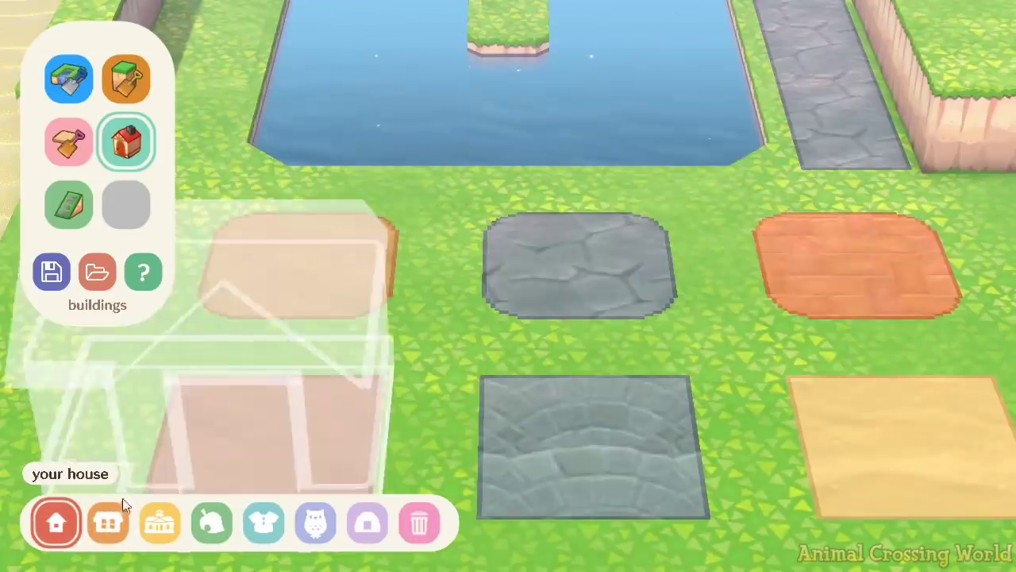
{"action": "left_click", "coordinate": [109, 522]}
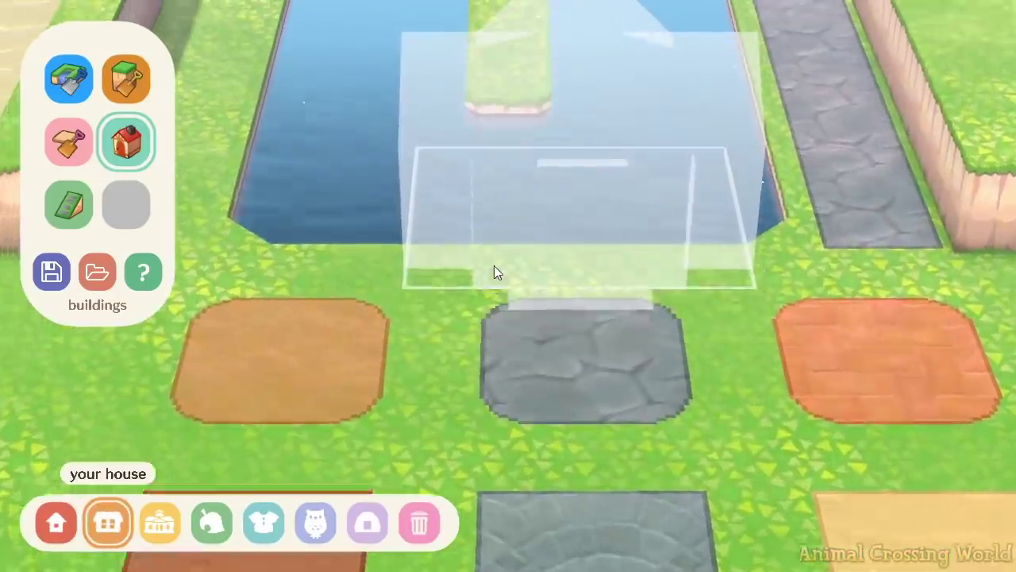
{"action": "key", "text": "w"}
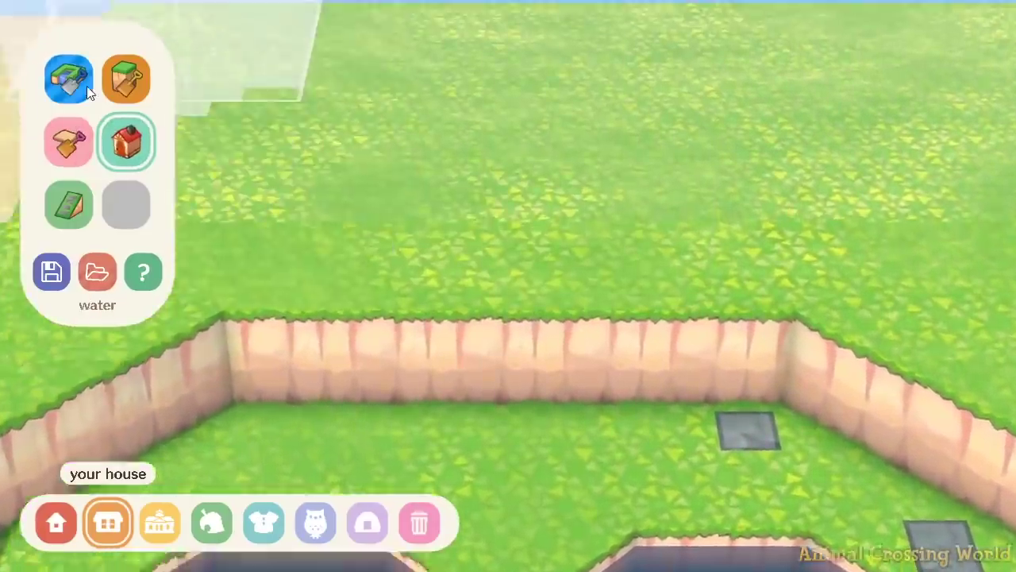
Extend the raised cliff plateau behind the pond several rows farther back, filling it out to its left edge.
{"action": "left_click", "coordinate": [126, 78]}
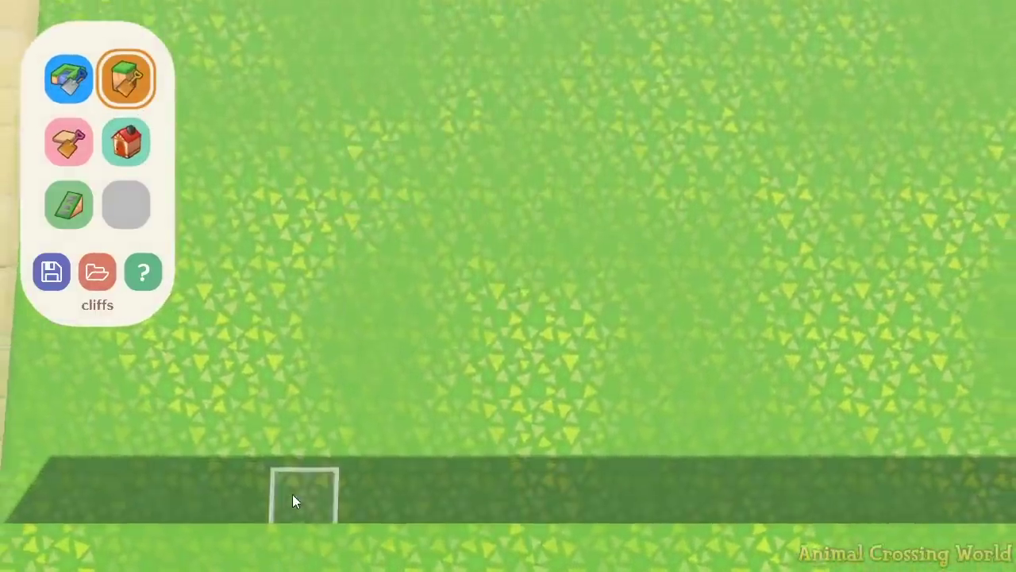
{"action": "key", "text": "s"}
{"action": "key", "text": "a"}
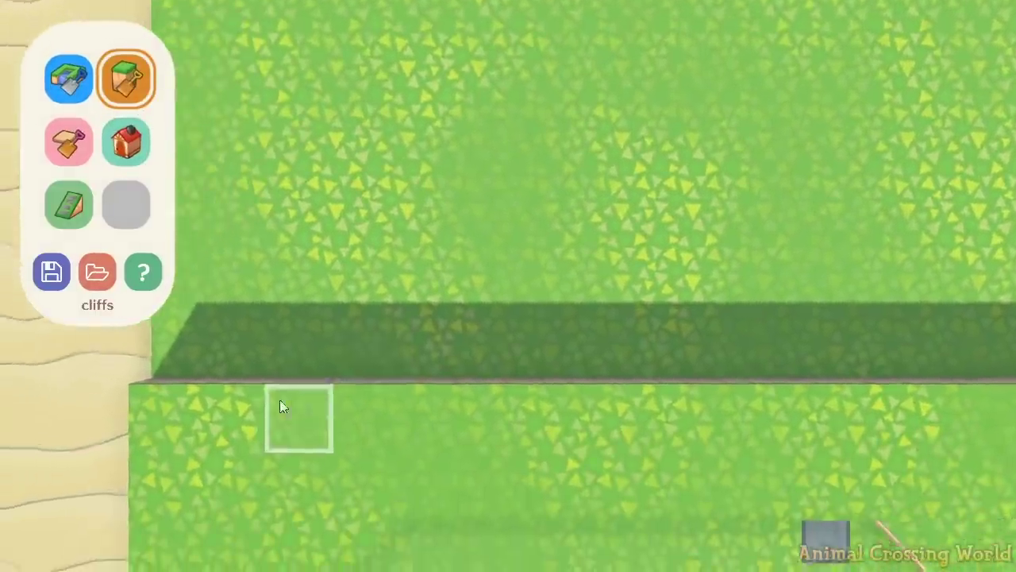
{"action": "mouse_move", "coordinate": [211, 324]}
{"action": "left_mouse_down"}
{"action": "mouse_move", "coordinate": [312, 336]}
{"action": "mouse_move", "coordinate": [609, 318]}
{"action": "mouse_move", "coordinate": [782, 215]}
{"action": "mouse_move", "coordinate": [727, 258]}
{"action": "mouse_move", "coordinate": [725, 138]}
{"action": "mouse_move", "coordinate": [262, 270]}
{"action": "mouse_move", "coordinate": [347, 195]}
{"action": "mouse_move", "coordinate": [401, 245]}
{"action": "mouse_move", "coordinate": [757, 259]}
{"action": "mouse_move", "coordinate": [259, 209]}
{"action": "mouse_move", "coordinate": [284, 84]}
{"action": "mouse_move", "coordinate": [262, 123]}
{"action": "mouse_move", "coordinate": [595, 207]}
{"action": "mouse_move", "coordinate": [628, 111]}
{"action": "mouse_move", "coordinate": [738, 78]}
{"action": "left_mouse_up"}
{"action": "key", "text": "d"}
{"action": "key", "text": "a"}
{"action": "key", "text": "a"}
{"action": "key", "text": "d"}
{"action": "key", "text": "d"}
{"action": "key", "text": "d"}
{"action": "left_click", "coordinate": [760, 79]}
{"action": "key", "text": "a"}
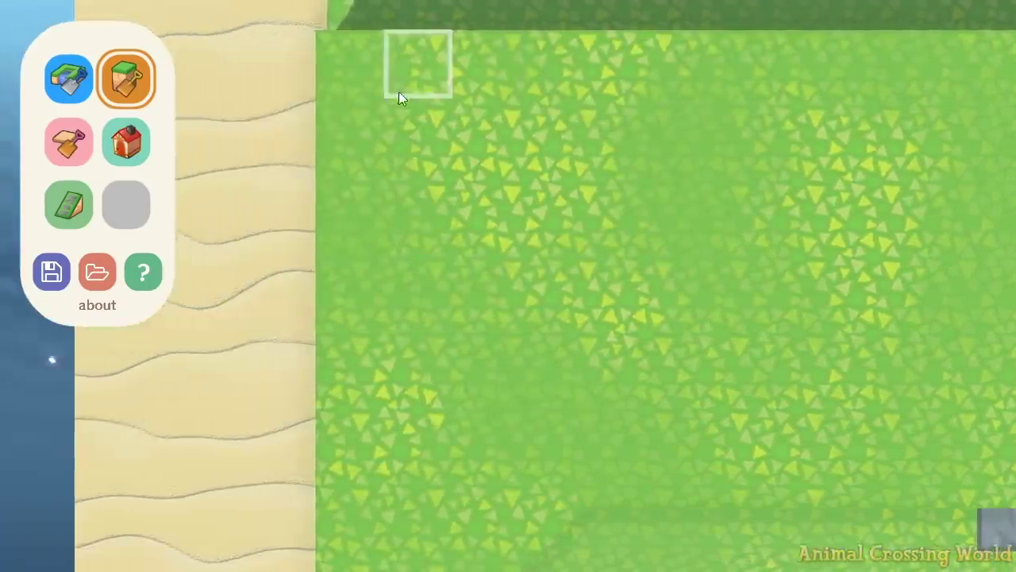
{"action": "left_click", "coordinate": [382, 90]}
{"action": "key", "text": "s"}
{"action": "key", "text": "d"}
{"action": "scroll", "coordinate": [245, 261], "scroll_direction": "down", "scroll_amount": 2}
{"action": "scroll", "coordinate": [245, 261], "scroll_direction": "up", "scroll_amount": 5}
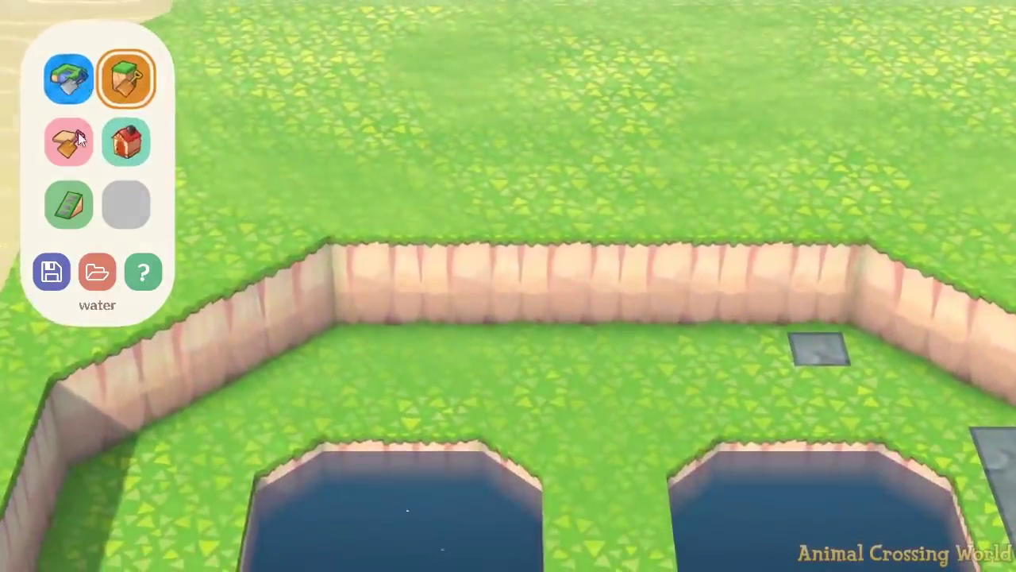
Place the your house building on the raised plateau, centred behind the pond's back cliff.
{"action": "left_click", "coordinate": [126, 143]}
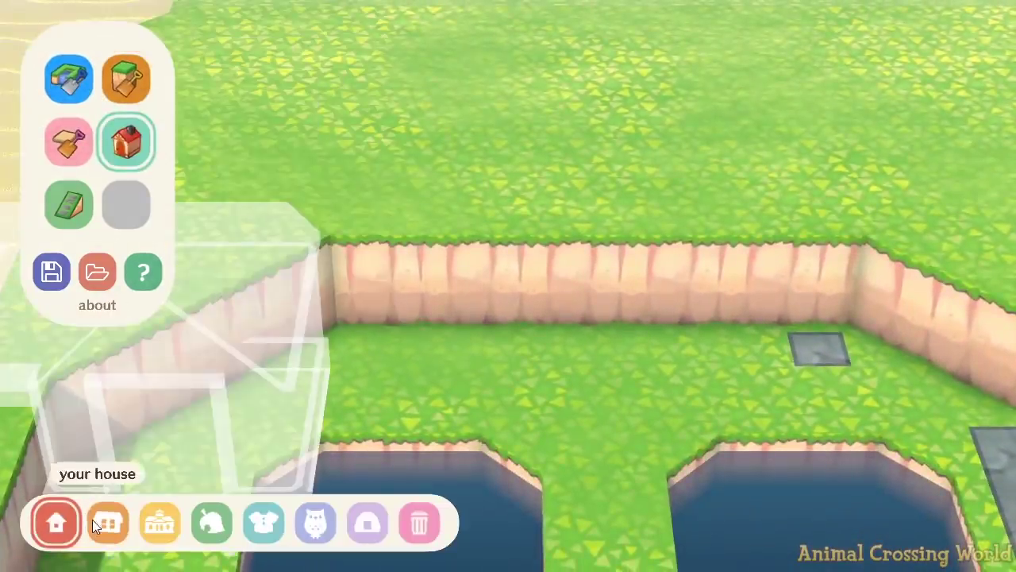
{"action": "left_click", "coordinate": [95, 519]}
{"action": "key", "text": "w"}
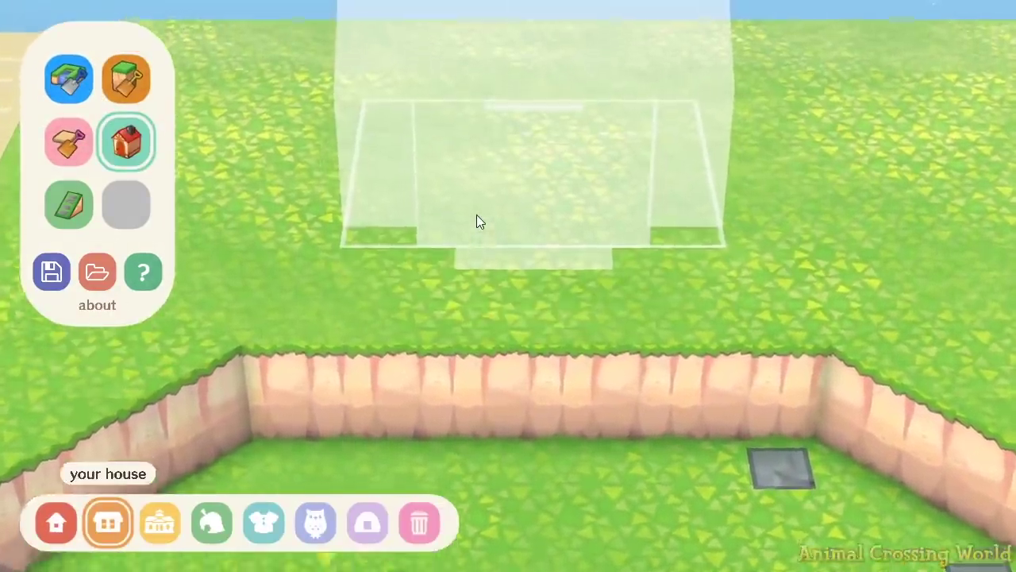
{"action": "key", "text": "s"}
{"action": "left_click", "coordinate": [477, 220]}
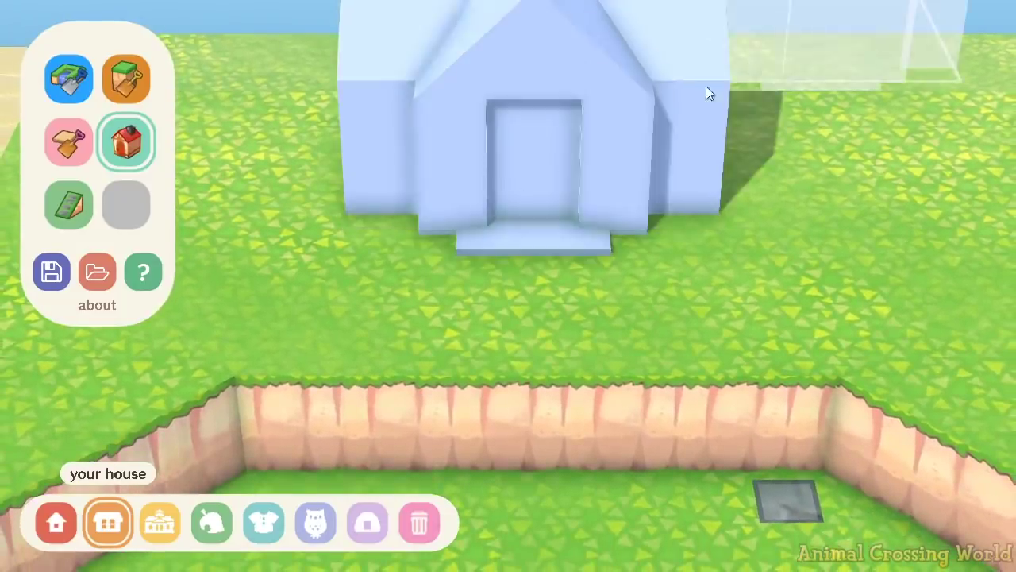
Dig a small pond on the plateau to the left of the house and cut its corners diagonally.
{"action": "key", "text": "w"}
{"action": "left_click", "coordinate": [127, 79]}
{"action": "key", "text": "a"}
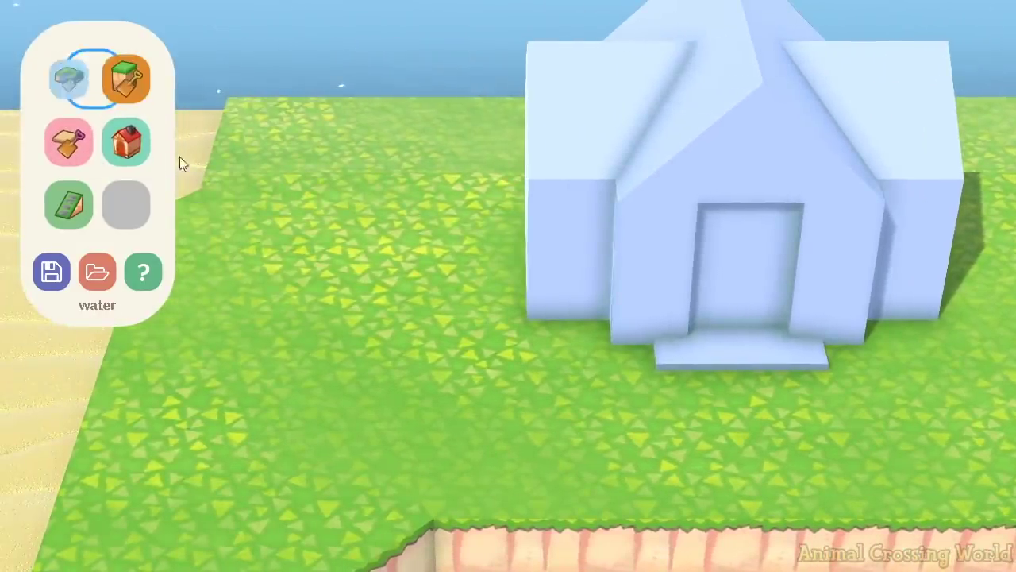
{"action": "mouse_move", "coordinate": [351, 247]}
{"action": "left_mouse_down"}
{"action": "mouse_move", "coordinate": [344, 260]}
{"action": "mouse_move", "coordinate": [276, 261]}
{"action": "mouse_move", "coordinate": [389, 271]}
{"action": "mouse_move", "coordinate": [282, 303]}
{"action": "mouse_move", "coordinate": [358, 358]}
{"action": "mouse_move", "coordinate": [233, 393]}
{"action": "mouse_move", "coordinate": [256, 245]}
{"action": "left_mouse_up"}
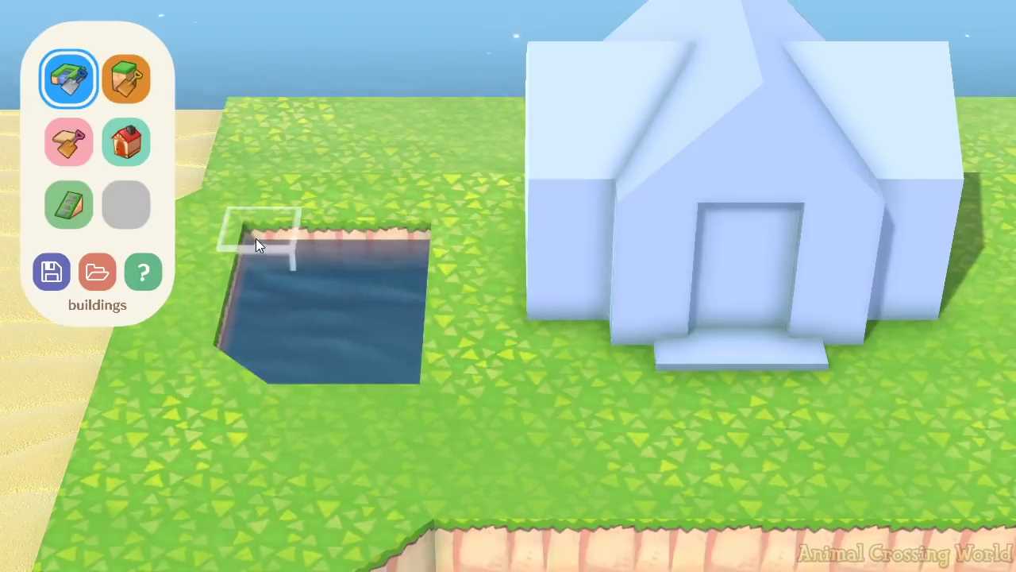
{"action": "left_click", "coordinate": [256, 244]}
{"action": "left_click", "coordinate": [408, 232]}
{"action": "left_click", "coordinate": [372, 371]}
Dig a matching small pond on the plateau to the right of the house and cut its corners diagonally.
{"action": "key", "text": "d"}
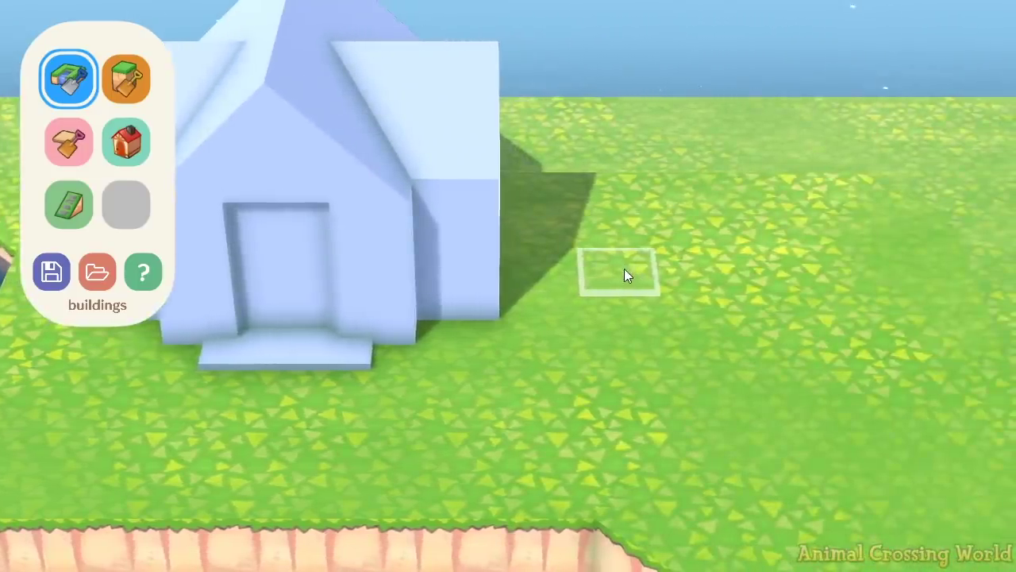
{"action": "mouse_move", "coordinate": [726, 304]}
{"action": "left_mouse_down"}
{"action": "mouse_move", "coordinate": [665, 376]}
{"action": "mouse_move", "coordinate": [756, 277]}
{"action": "left_mouse_up"}
{"action": "key", "text": "a"}
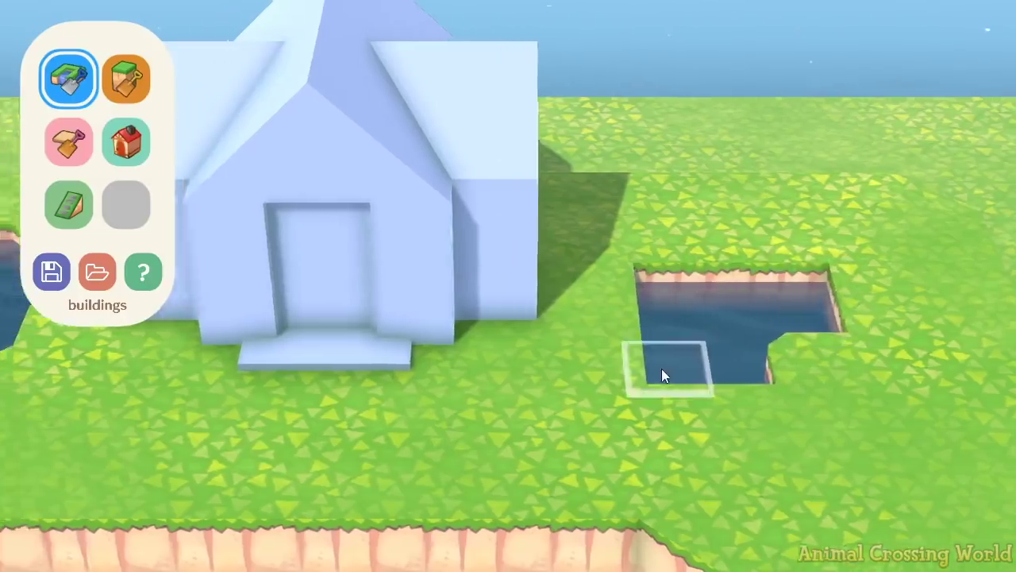
{"action": "key", "text": "d"}
{"action": "left_click", "coordinate": [839, 361]}
{"action": "left_click", "coordinate": [795, 241]}
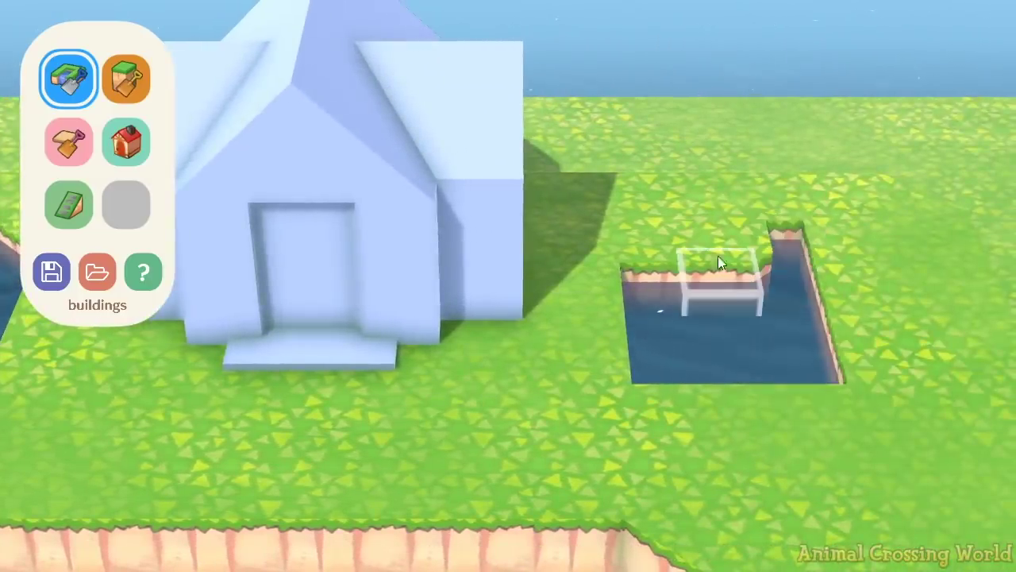
{"action": "left_click", "coordinate": [655, 247]}
{"action": "left_click", "coordinate": [719, 245]}
{"action": "left_click", "coordinate": [786, 242]}
{"action": "left_click", "coordinate": [649, 242]}
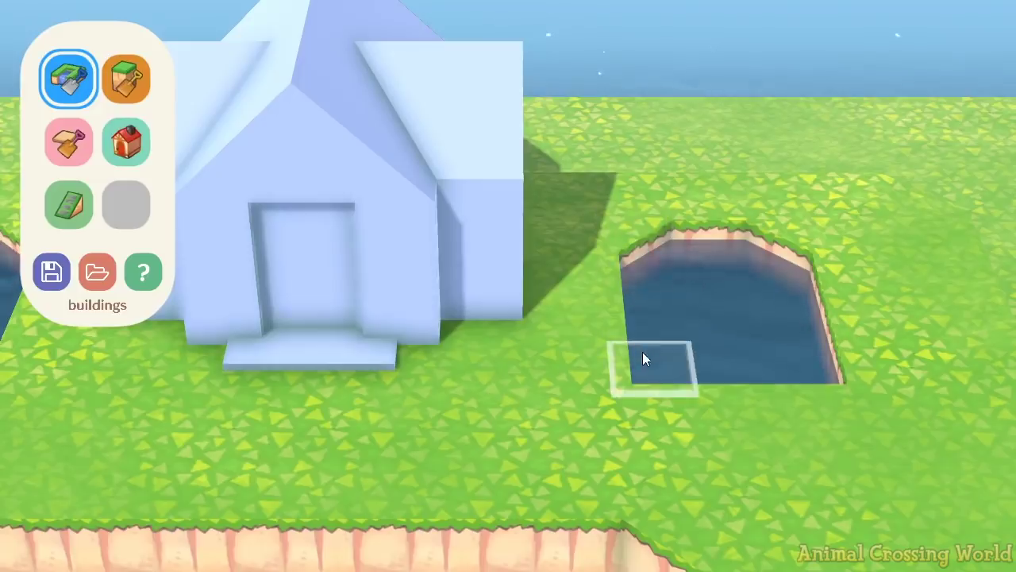
{"action": "left_click", "coordinate": [642, 352]}
{"action": "left_click", "coordinate": [805, 352]}
{"action": "key", "text": "a"}
{"action": "key", "text": "d"}
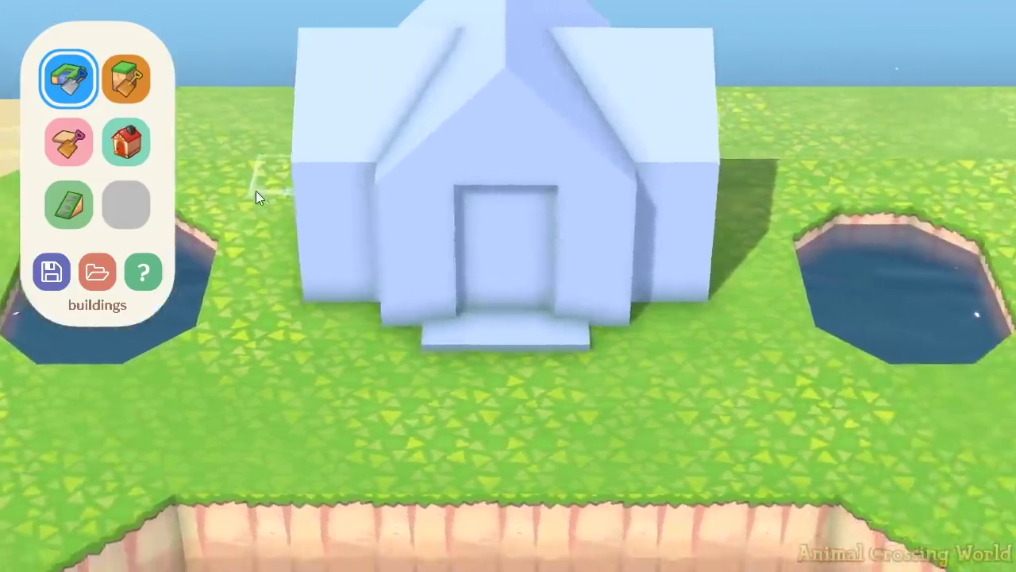
Preview an incline rotated to climb the back cliff, checking its fit against the grass strip between the pond's arms.
{"action": "key", "text": "s"}
{"action": "key", "text": "s"}
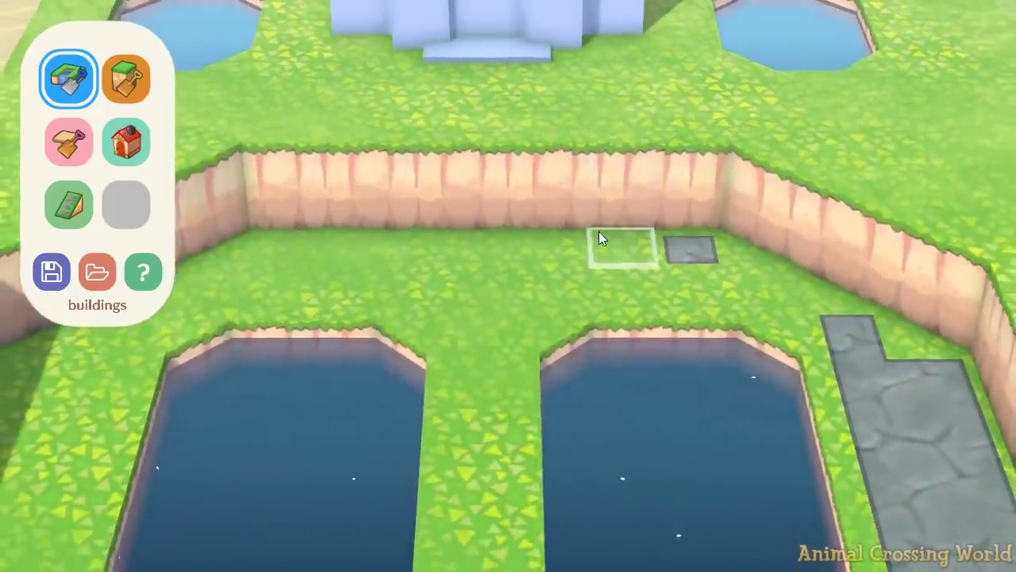
{"action": "key", "text": "w"}
{"action": "key", "text": "a"}
{"action": "key", "text": "d"}
{"action": "key", "text": "w"}
{"action": "key", "text": "a"}
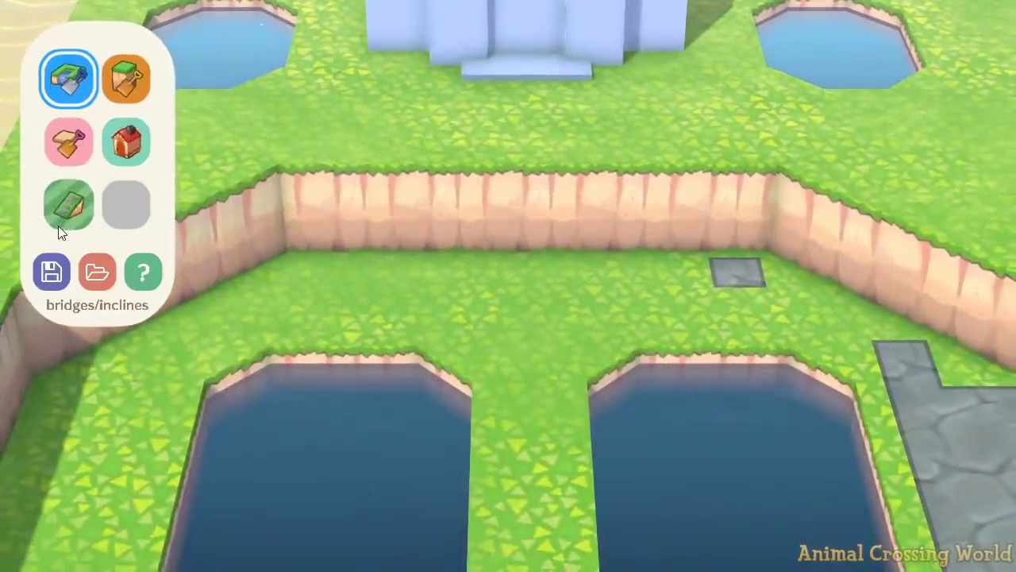
{"action": "left_click", "coordinate": [81, 218]}
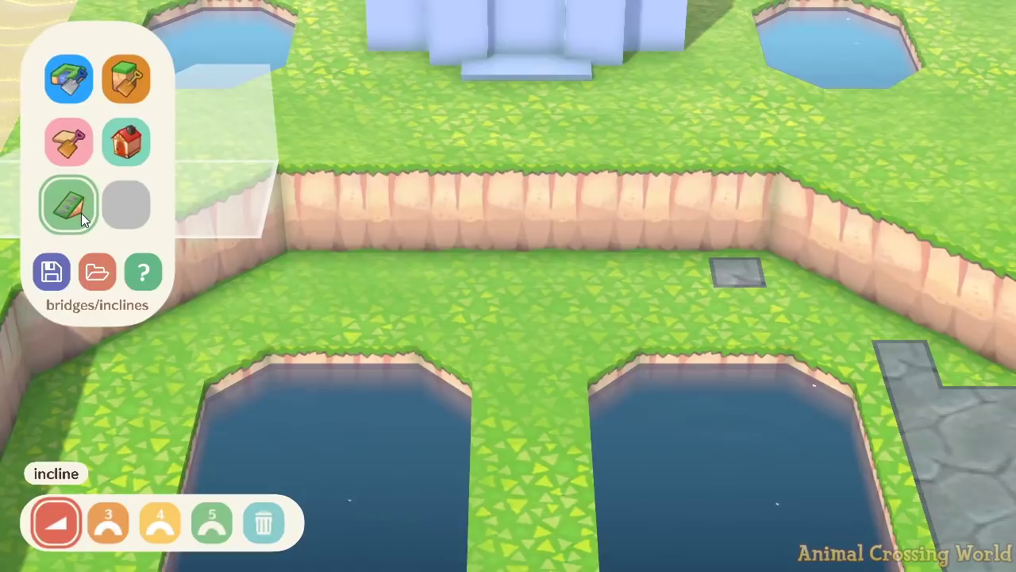
{"action": "key", "text": "s"}
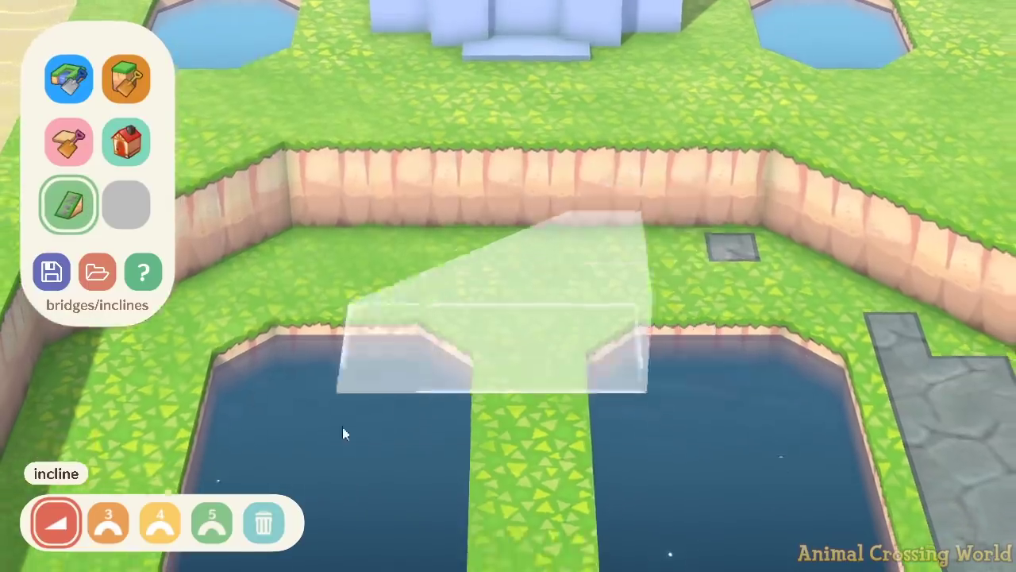
{"action": "left_click", "coordinate": [61, 523]}
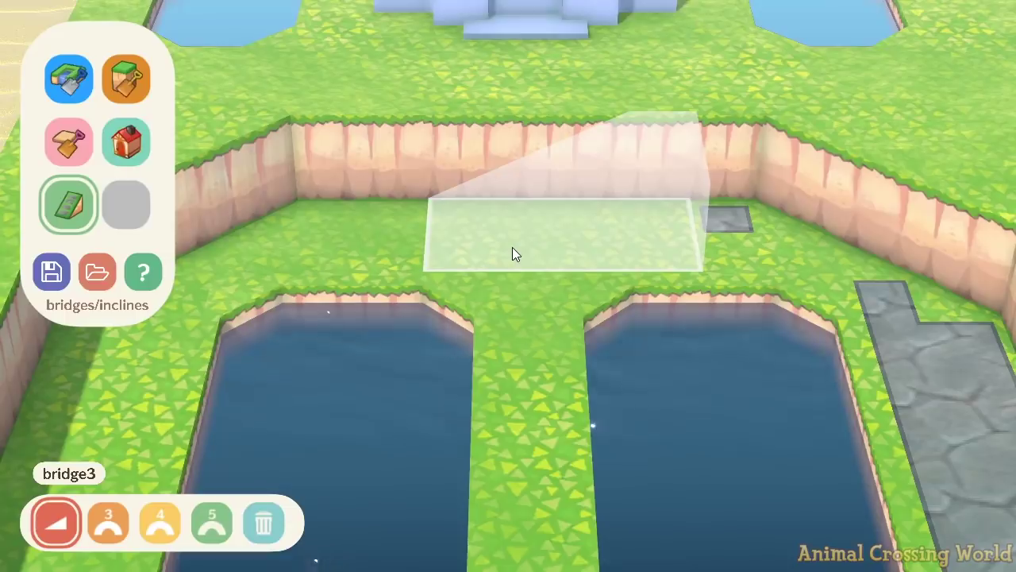
{"action": "key", "text": "r"}
{"action": "key", "text": "r"}
{"action": "key", "text": "r"}
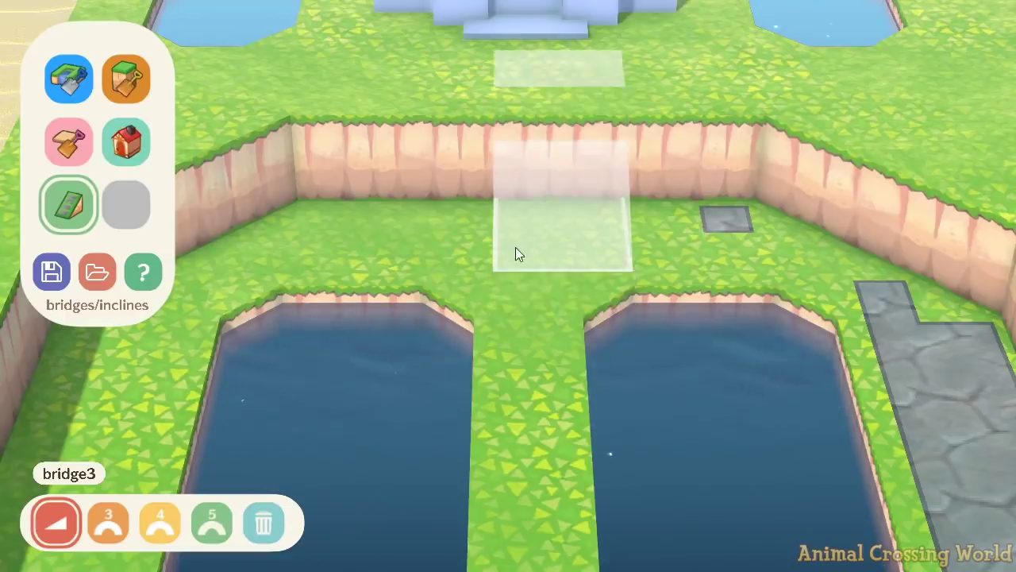
{"action": "key", "text": "w"}
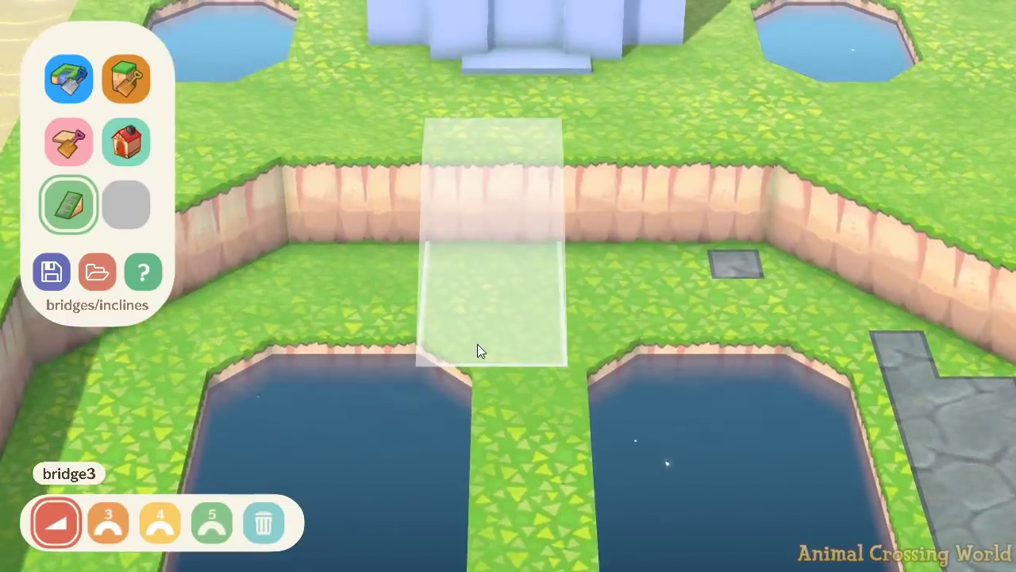
{"action": "key", "text": "d"}
{"action": "key", "text": "w"}
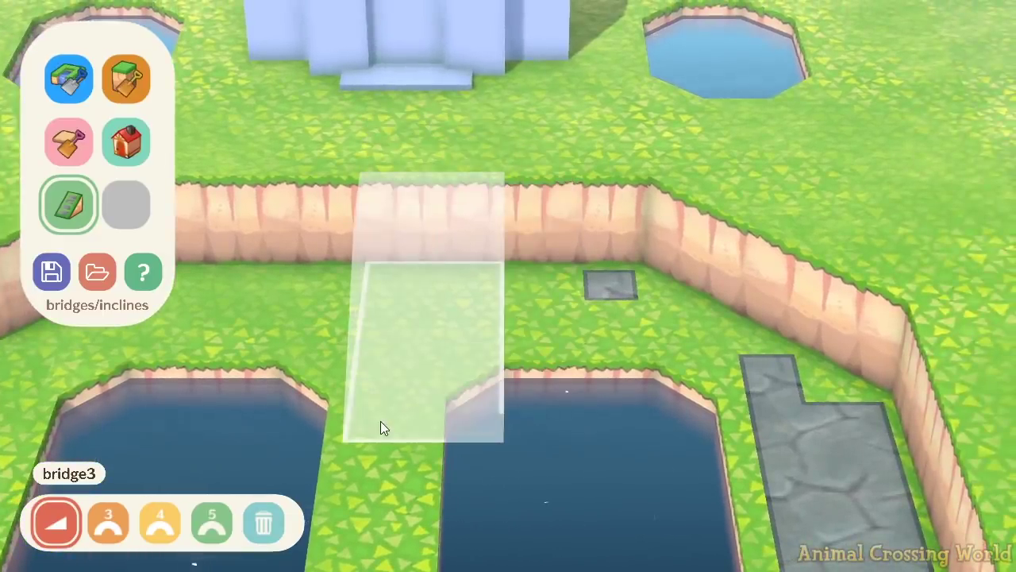
{"action": "key", "text": "s"}
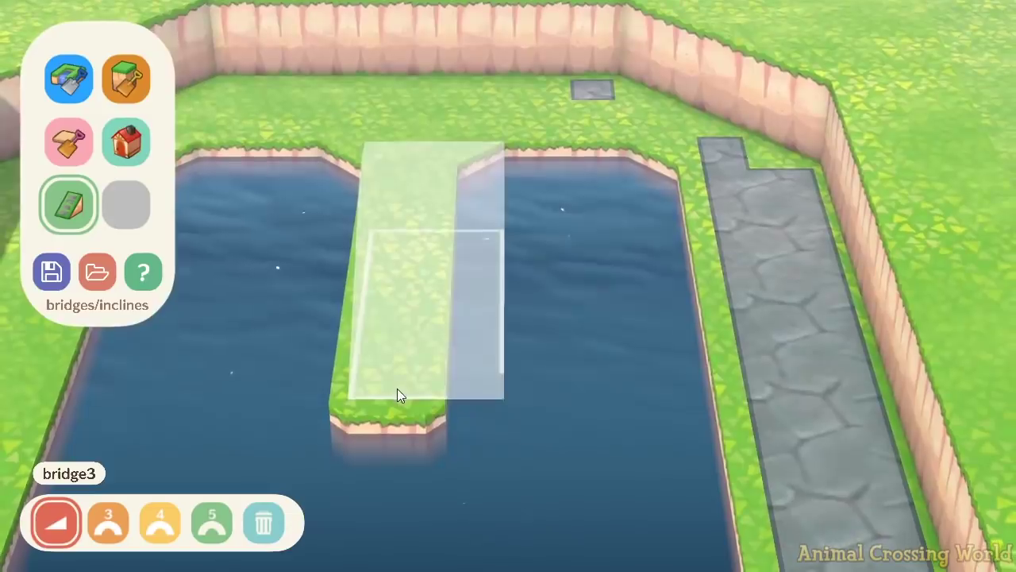
{"action": "key", "text": "w"}
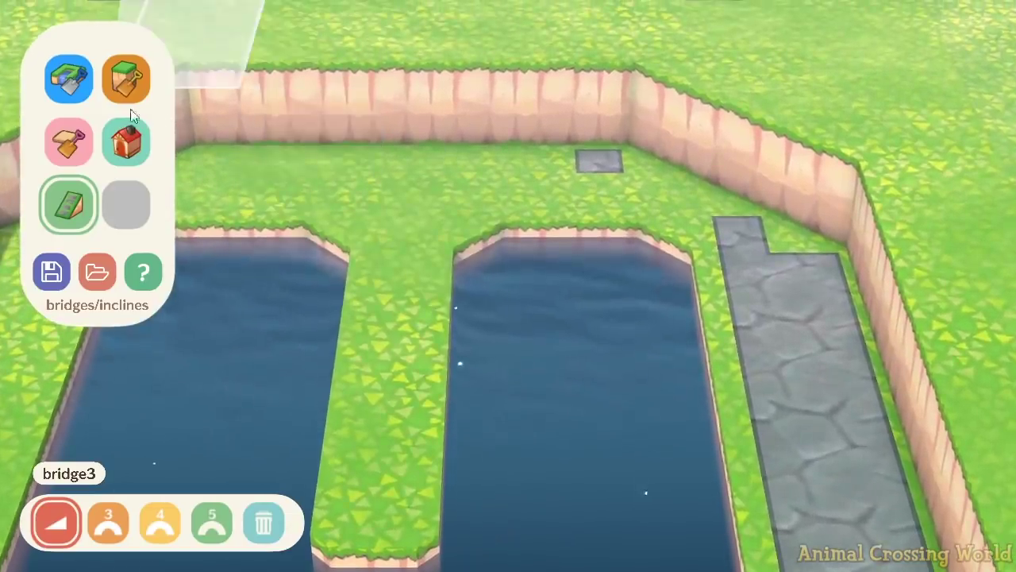
Widen the grass strip between the pond's arms by one tile on its right side and restore the right arm's slanted corner.
{"action": "left_click", "coordinate": [70, 77]}
{"action": "key", "text": "s"}
{"action": "mouse_move", "coordinate": [457, 228]}
{"action": "left_mouse_down"}
{"action": "mouse_move", "coordinate": [471, 348]}
{"action": "mouse_move", "coordinate": [452, 447]}
{"action": "left_mouse_up"}
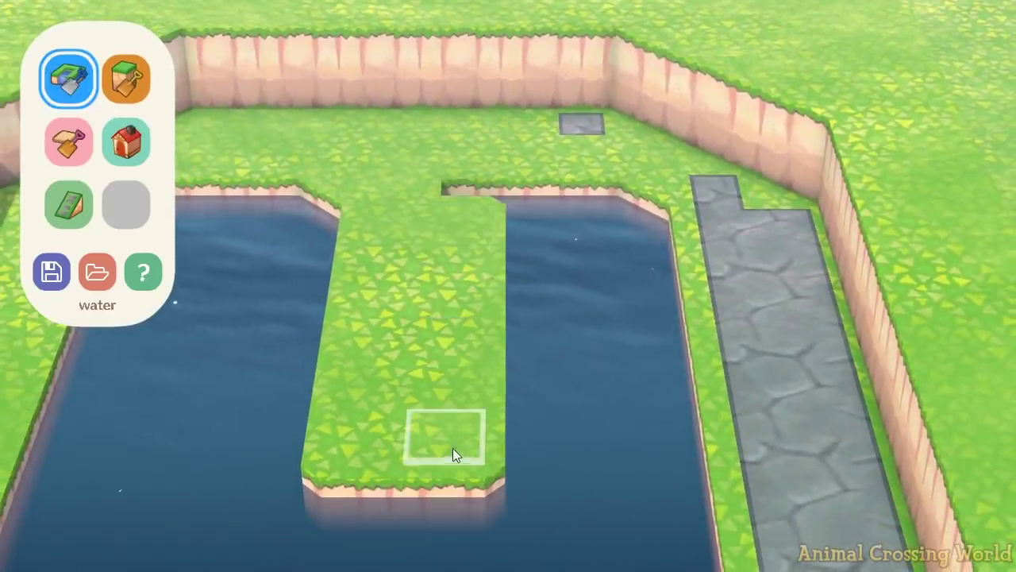
{"action": "left_click", "coordinate": [464, 194]}
{"action": "left_click", "coordinate": [519, 195]}
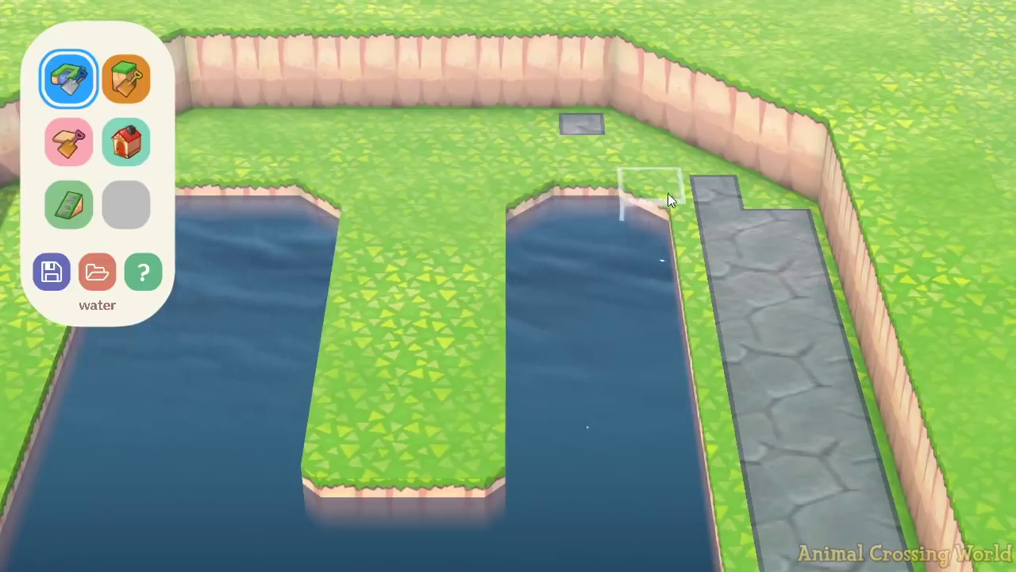
Place an incline, rotated to face the house, from the widened grass strip up to the plateau.
{"action": "key", "text": "a"}
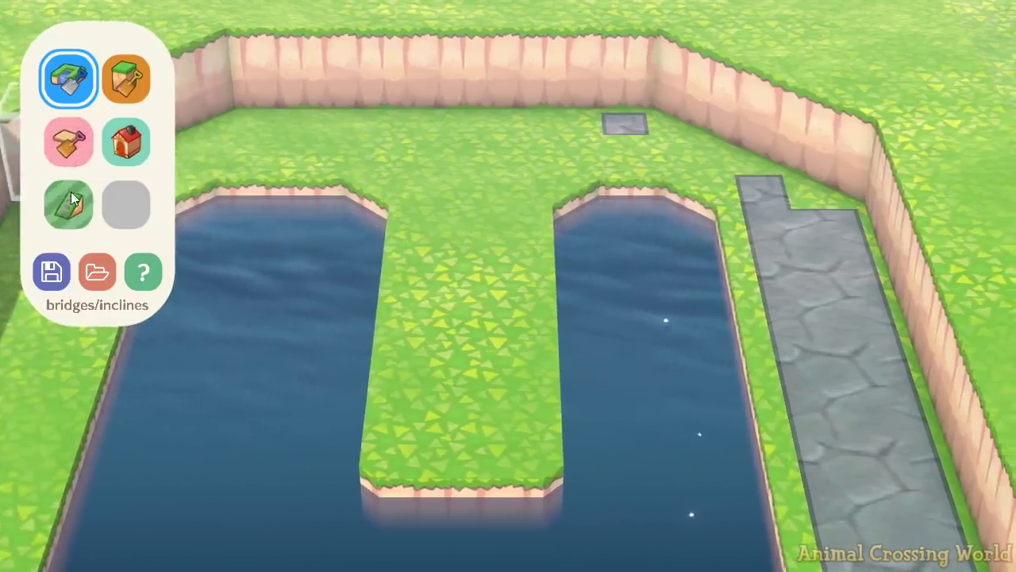
{"action": "left_click", "coordinate": [69, 204]}
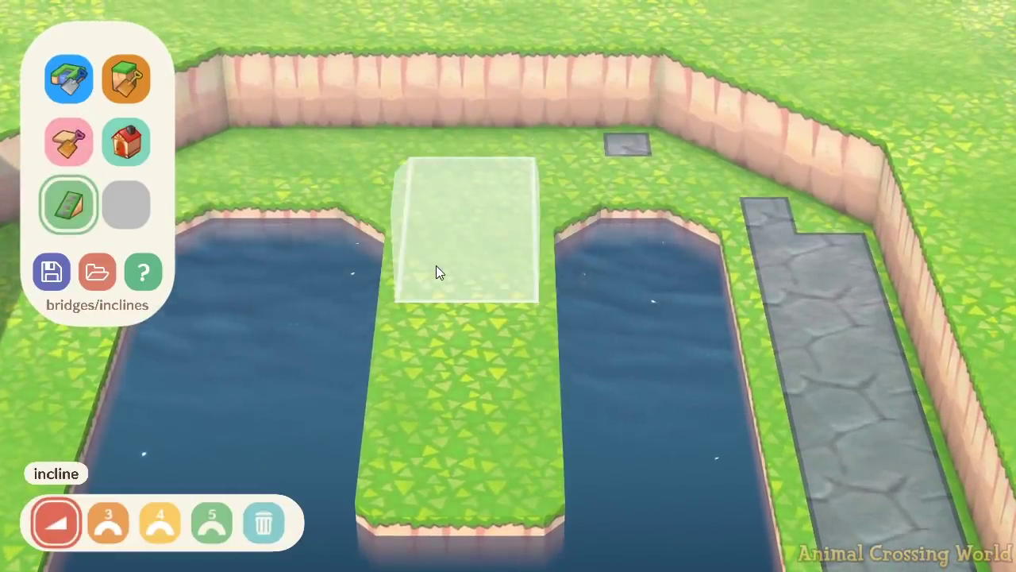
{"action": "key", "text": "r"}
{"action": "key", "text": "r"}
{"action": "key", "text": "w"}
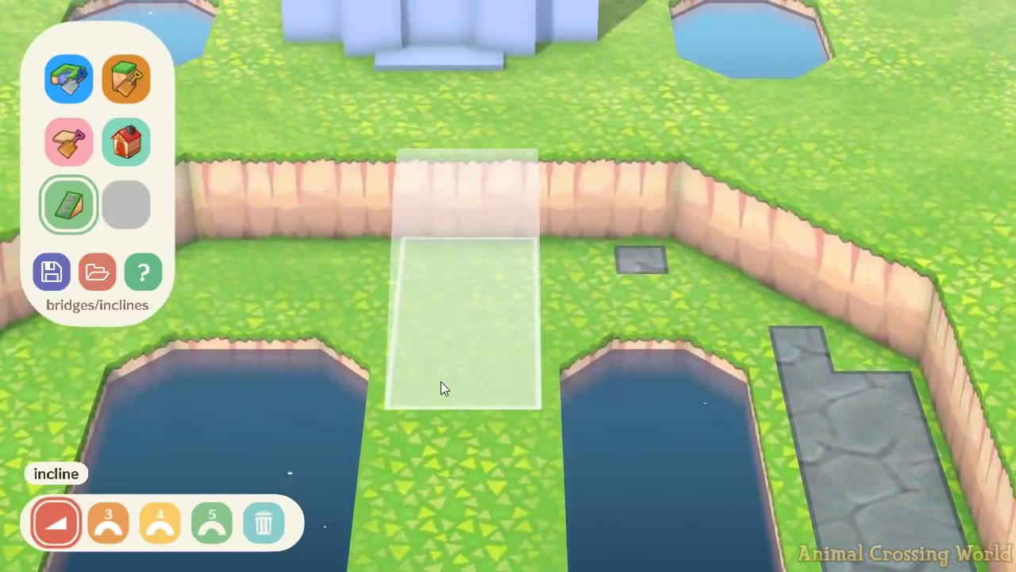
{"action": "left_click", "coordinate": [441, 382]}
Raise two cliff blocks forward along the incline's left side and slant the cliff corner beside them.
{"action": "key", "text": "a"}
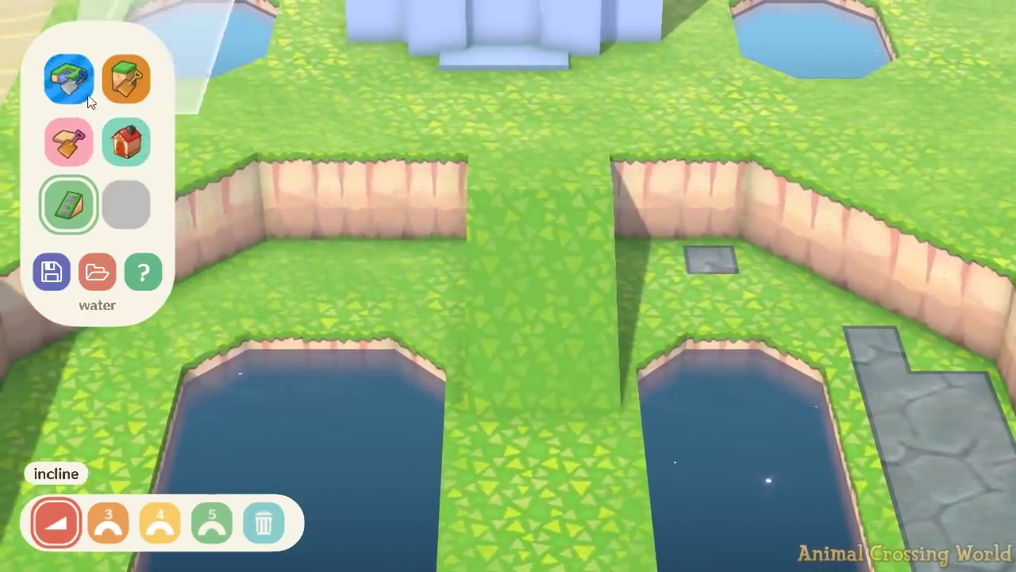
{"action": "left_click", "coordinate": [117, 84]}
{"action": "left_click", "coordinate": [138, 84]}
{"action": "key", "text": "a"}
{"action": "left_click", "coordinate": [452, 254]}
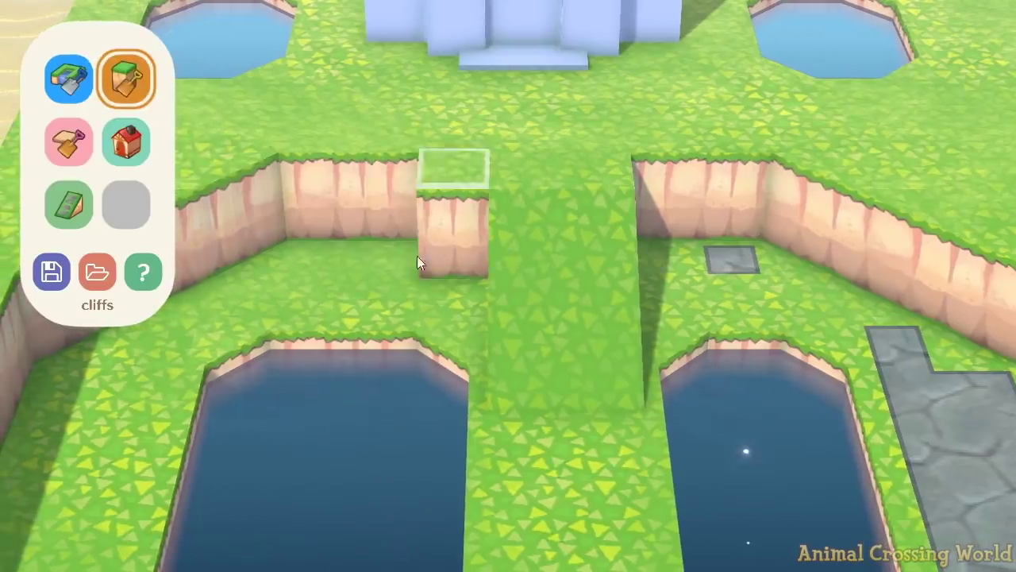
{"action": "left_click", "coordinate": [385, 258]}
{"action": "left_click", "coordinate": [439, 286]}
{"action": "left_click", "coordinate": [382, 264]}
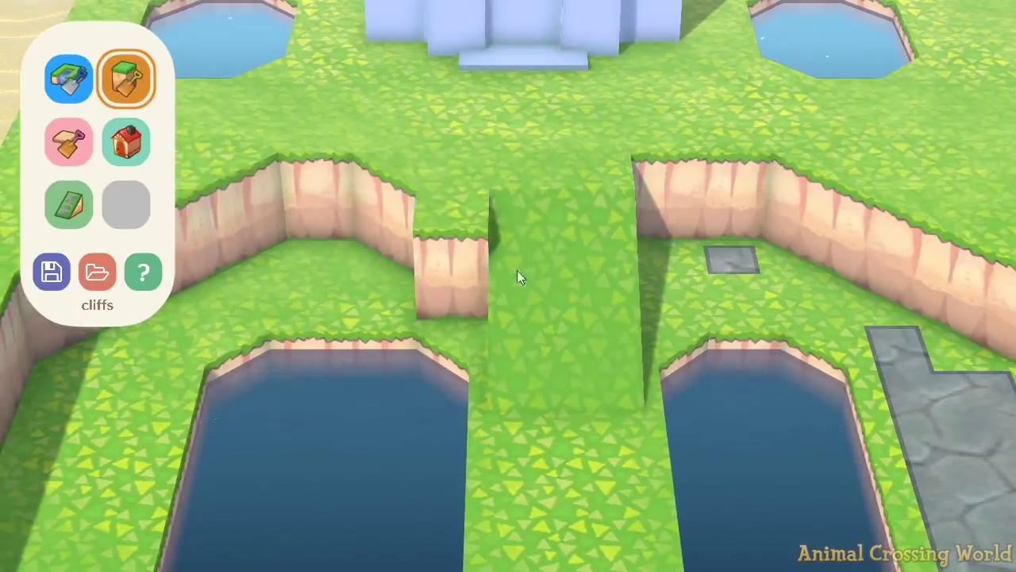
Fill the back right corner of the pond's left arm with grass in a diagonal edge.
{"action": "key", "text": "s"}
{"action": "left_click", "coordinate": [72, 96]}
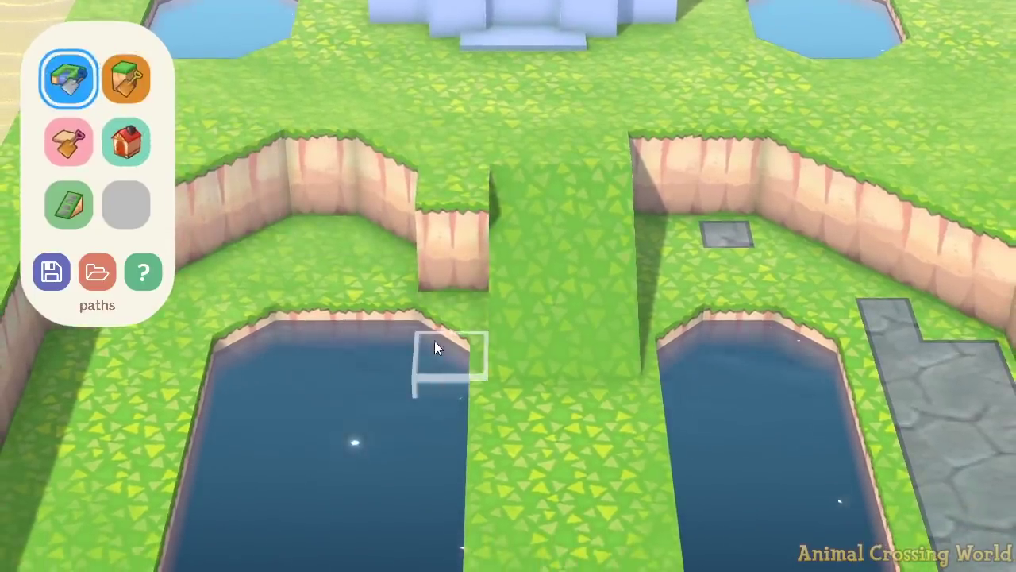
{"action": "left_click", "coordinate": [434, 339]}
{"action": "left_click", "coordinate": [371, 332]}
{"action": "left_click", "coordinate": [363, 346]}
{"action": "left_click", "coordinate": [292, 356]}
{"action": "left_click", "coordinate": [368, 354]}
{"action": "left_click", "coordinate": [292, 357]}
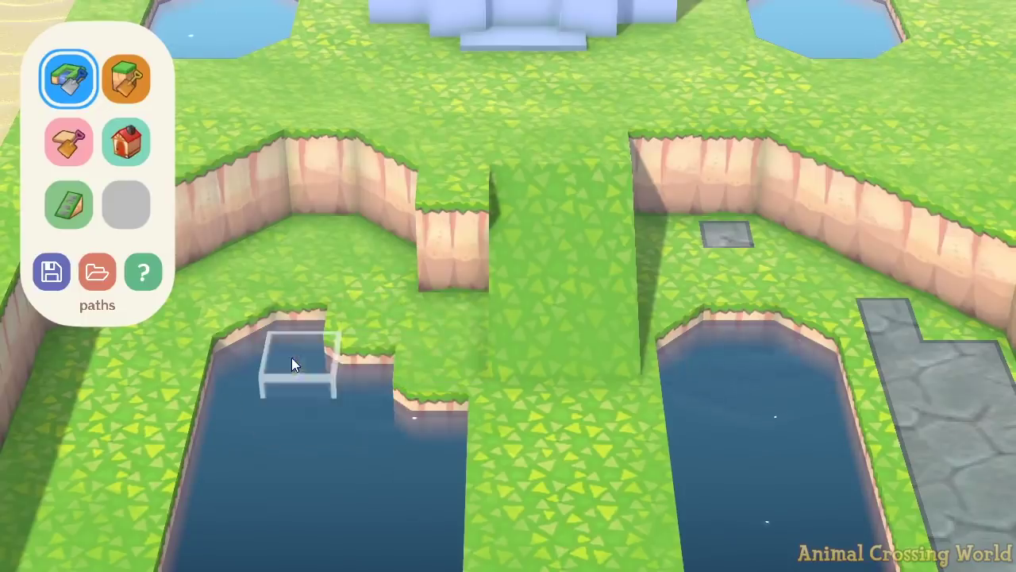
Extend the cliff flank left of the incline by one block and build a matching flank on its right, filling the pond corner in front.
{"action": "left_click", "coordinate": [468, 327]}
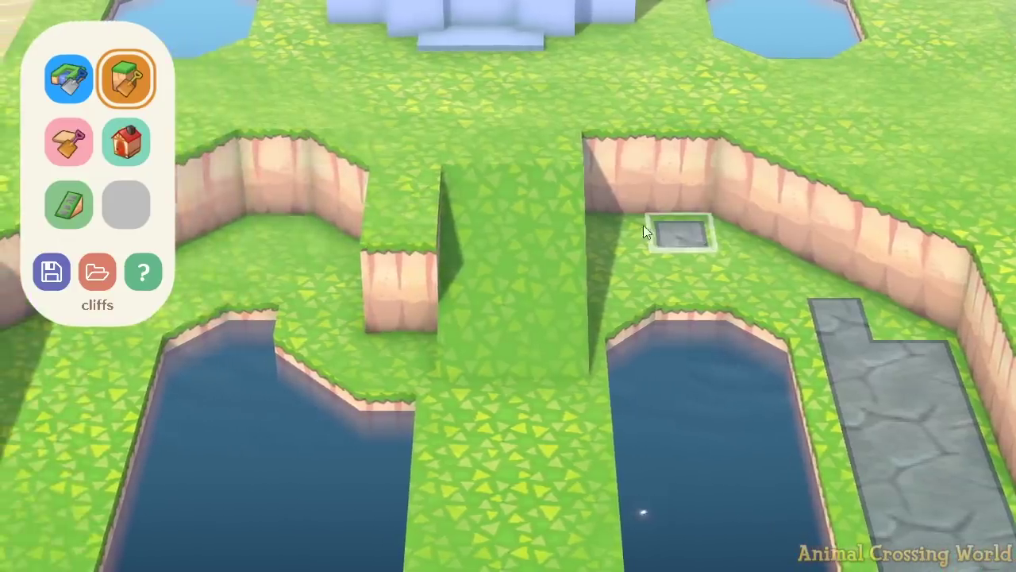
{"action": "left_click", "coordinate": [645, 230]}
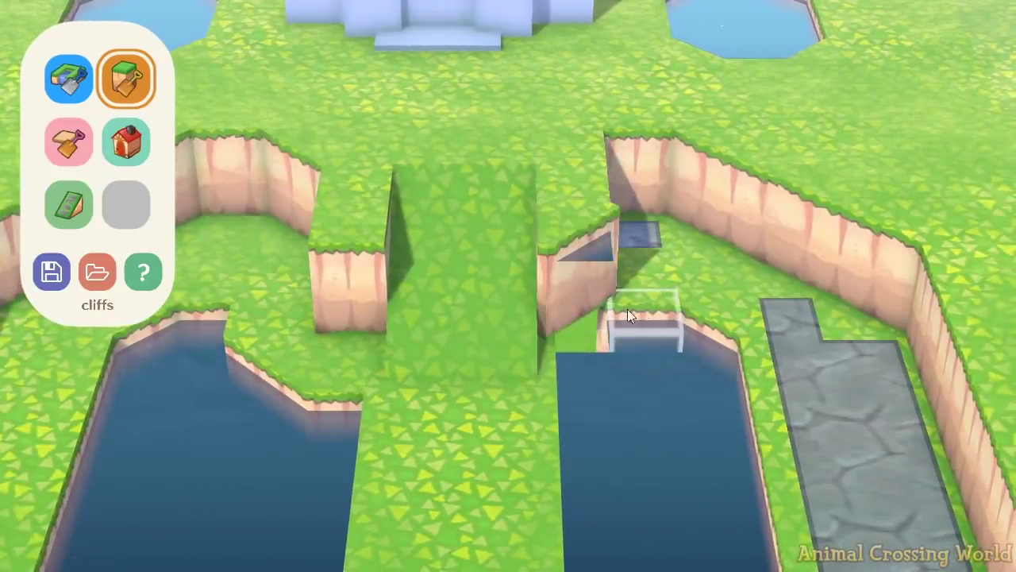
{"action": "left_click", "coordinate": [577, 310]}
{"action": "left_click", "coordinate": [83, 93]}
{"action": "left_click", "coordinate": [567, 322]}
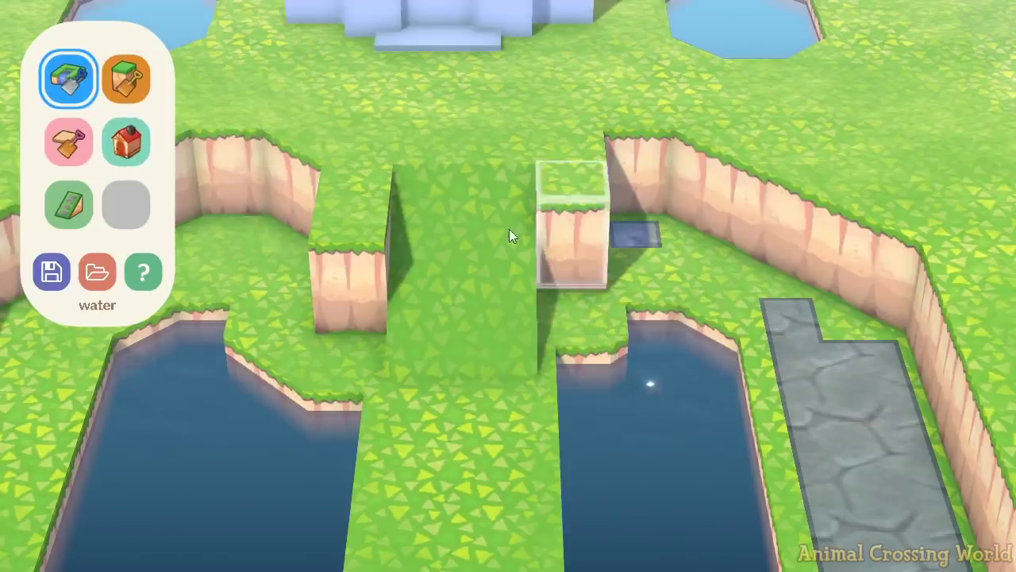
{"action": "left_click", "coordinate": [133, 89]}
{"action": "left_click", "coordinate": [568, 307]}
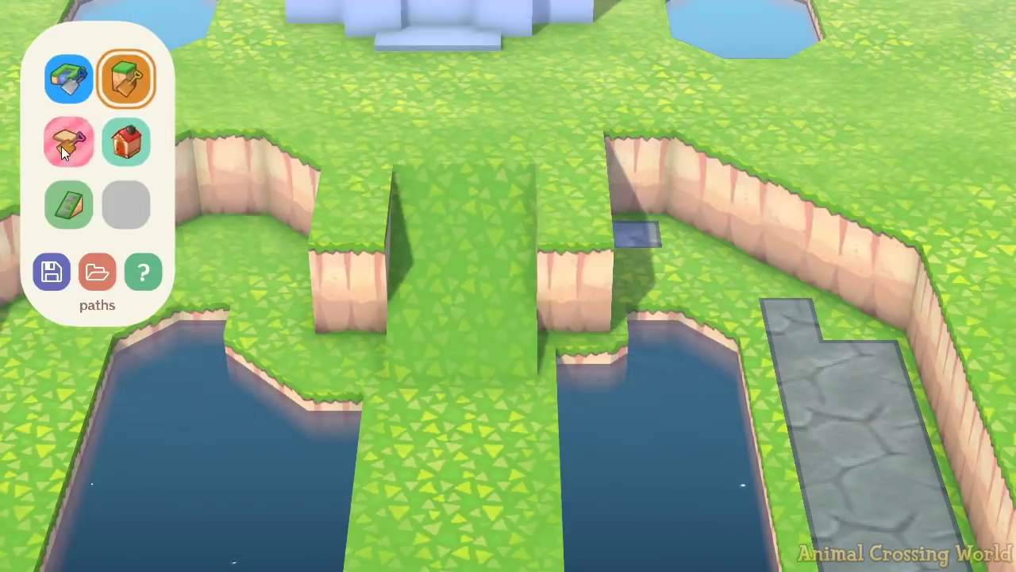
Fill the pond tiles with grass on both sides of the incline's foot.
{"action": "key", "text": "s"}
{"action": "left_click", "coordinate": [73, 84]}
{"action": "left_click", "coordinate": [584, 343]}
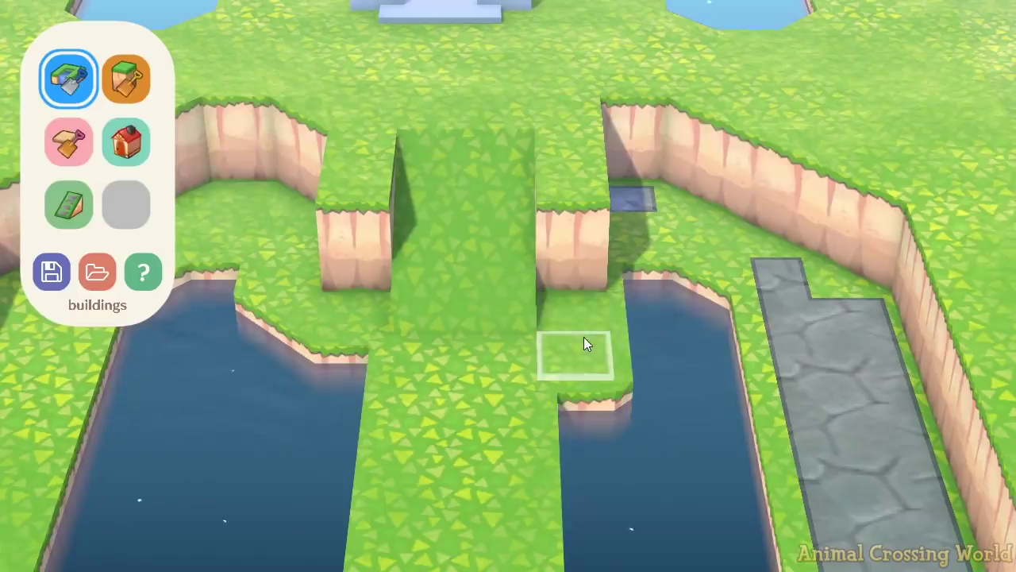
{"action": "left_click", "coordinate": [346, 364]}
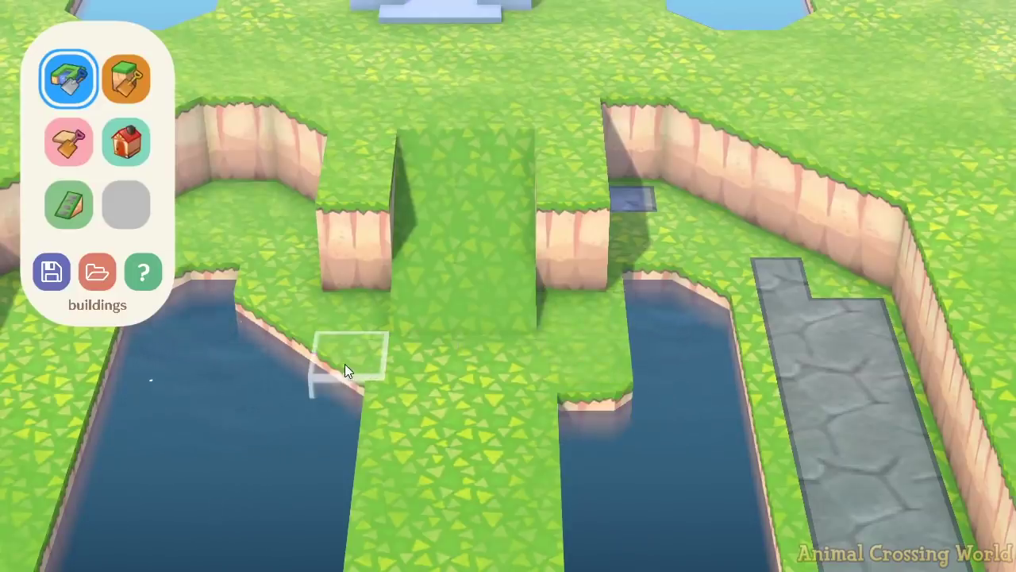
Fill the back left part of the pond's right arm with grass and shape its front edge diagonally.
{"action": "left_click", "coordinate": [663, 316]}
{"action": "left_click", "coordinate": [659, 325]}
{"action": "left_click", "coordinate": [584, 356]}
{"action": "left_click", "coordinate": [649, 314]}
{"action": "left_click", "coordinate": [644, 353]}
{"action": "left_click", "coordinate": [589, 355]}
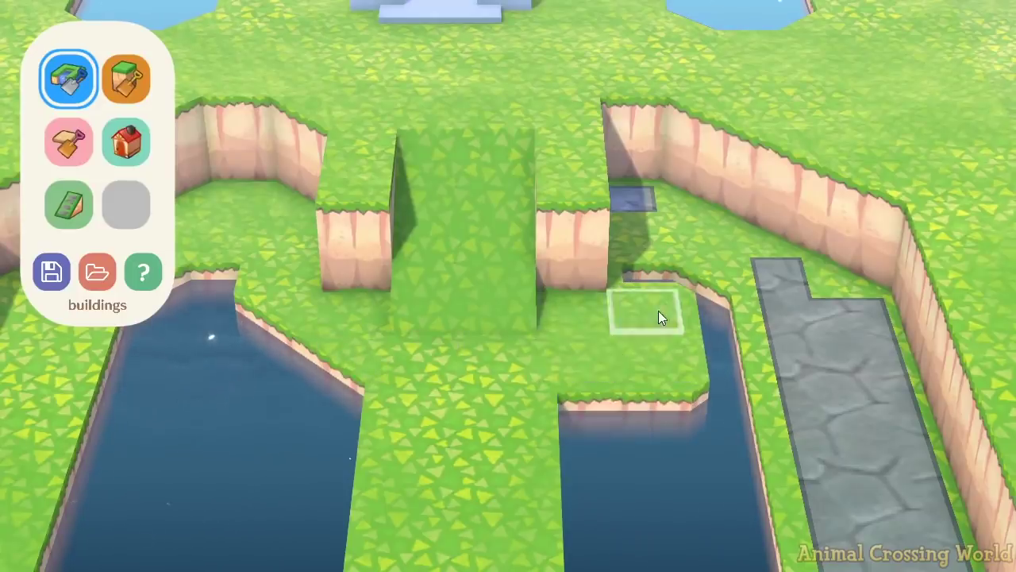
{"action": "left_click", "coordinate": [645, 362]}
{"action": "left_click", "coordinate": [655, 337]}
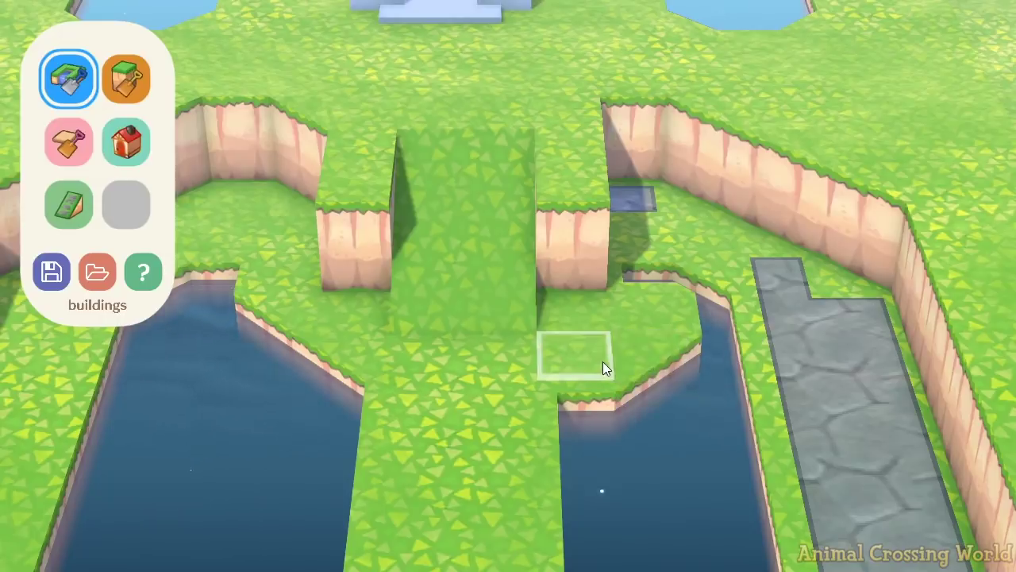
{"action": "left_click", "coordinate": [677, 280]}
{"action": "middle_click_drag", "start_coordinate": [556, 288], "coordinate": [669, 282]}
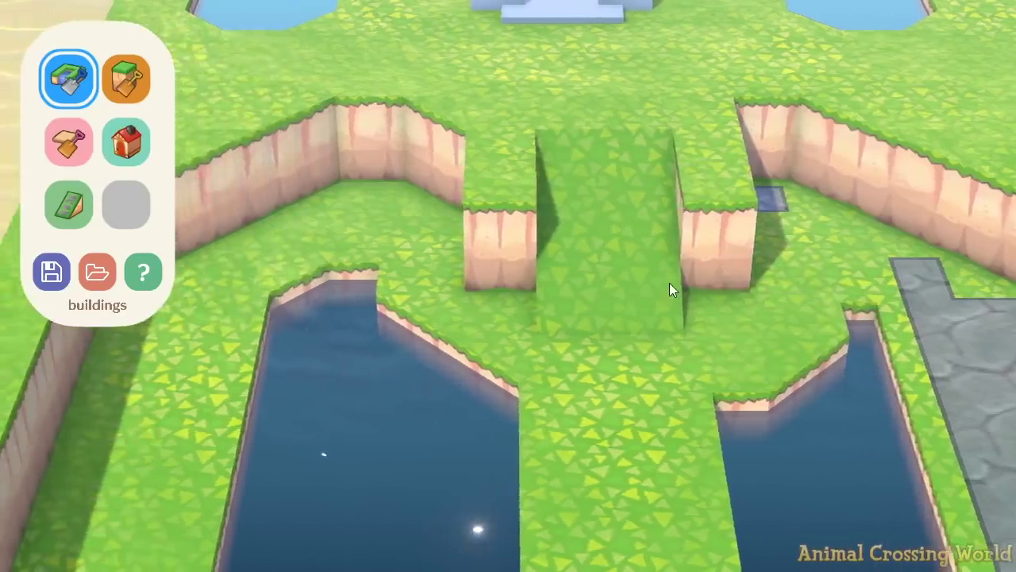
{"action": "middle_click_drag", "start_coordinate": [596, 289], "coordinate": [590, 400]}
{"action": "middle_click_drag", "start_coordinate": [635, 223], "coordinate": [633, 348]}
{"action": "left_click", "coordinate": [93, 204]}
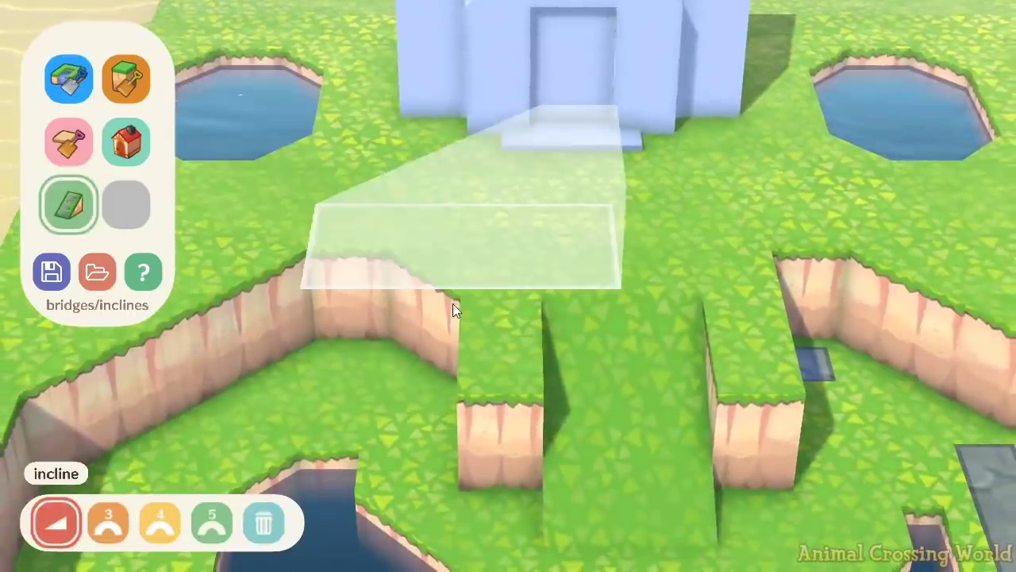
{"action": "key", "text": "s"}
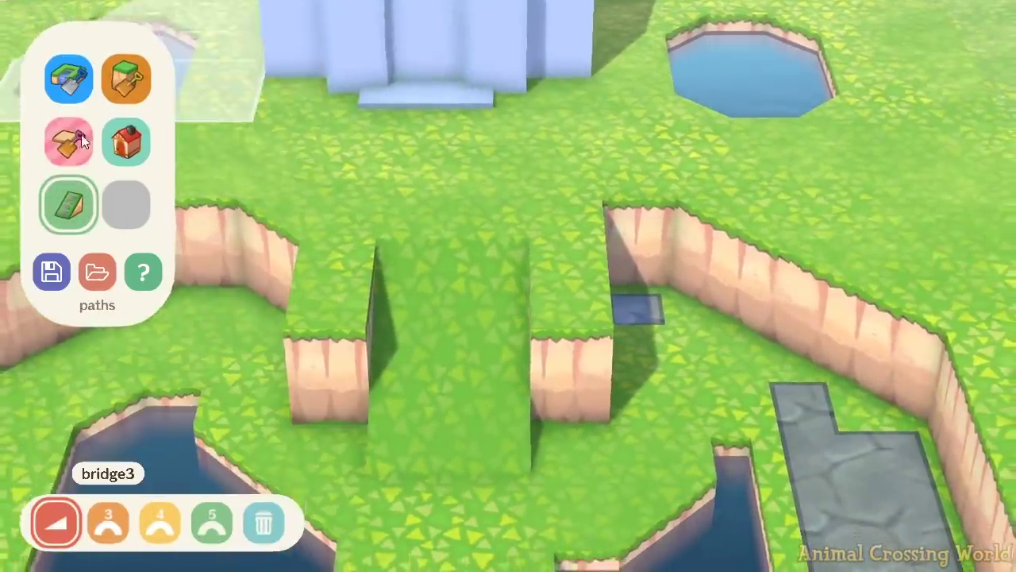
{"action": "left_click", "coordinate": [83, 84]}
{"action": "left_click", "coordinate": [101, 87]}
{"action": "key", "text": "s"}
{"action": "key", "text": "a"}
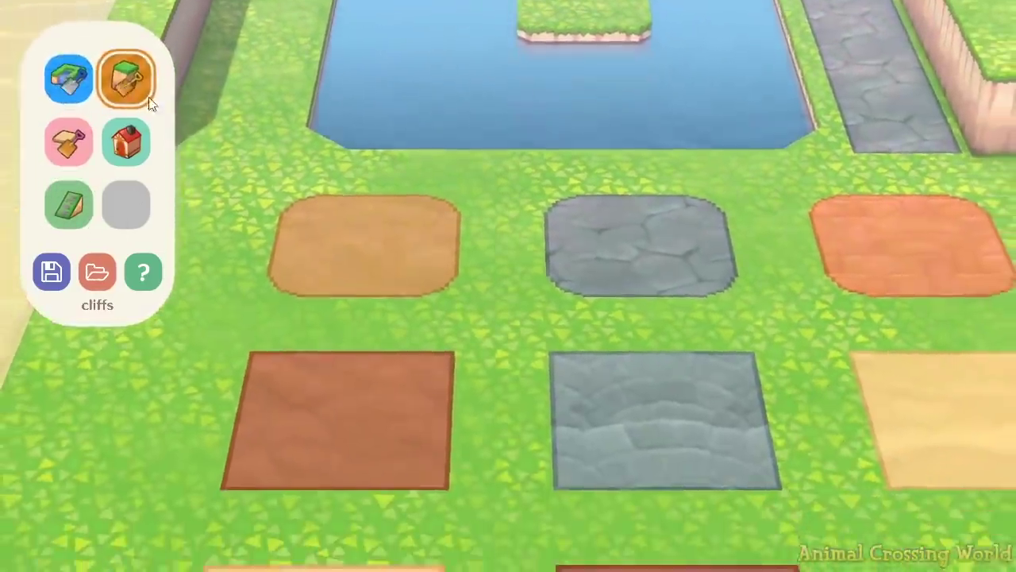
{"action": "key", "text": "w"}
{"action": "left_click", "coordinate": [90, 92]}
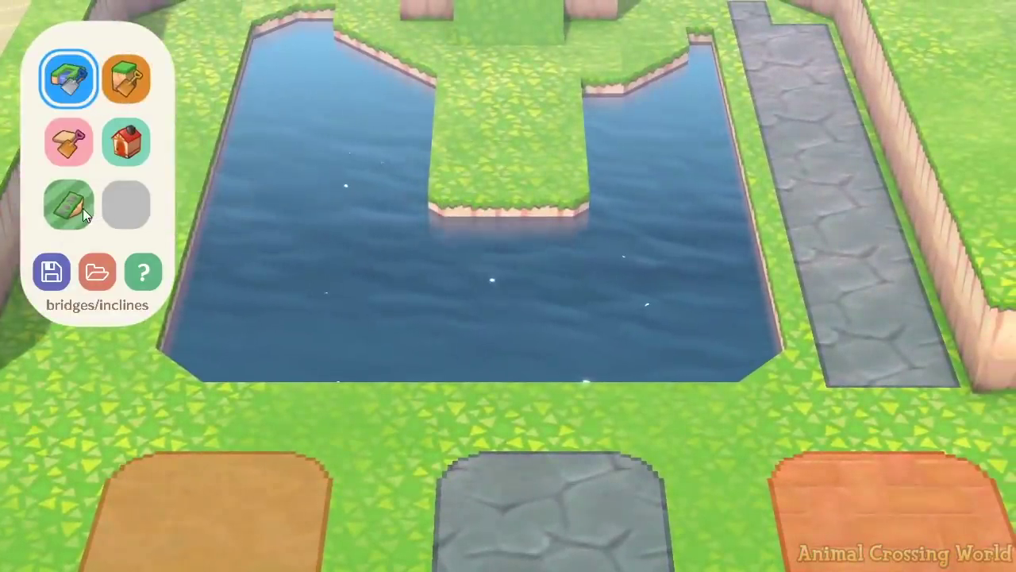
Place a five-tile bridge across the front of the pond, rotated to link the front lawn with the grass peninsula.
{"action": "left_click", "coordinate": [80, 207]}
{"action": "left_click", "coordinate": [108, 524]}
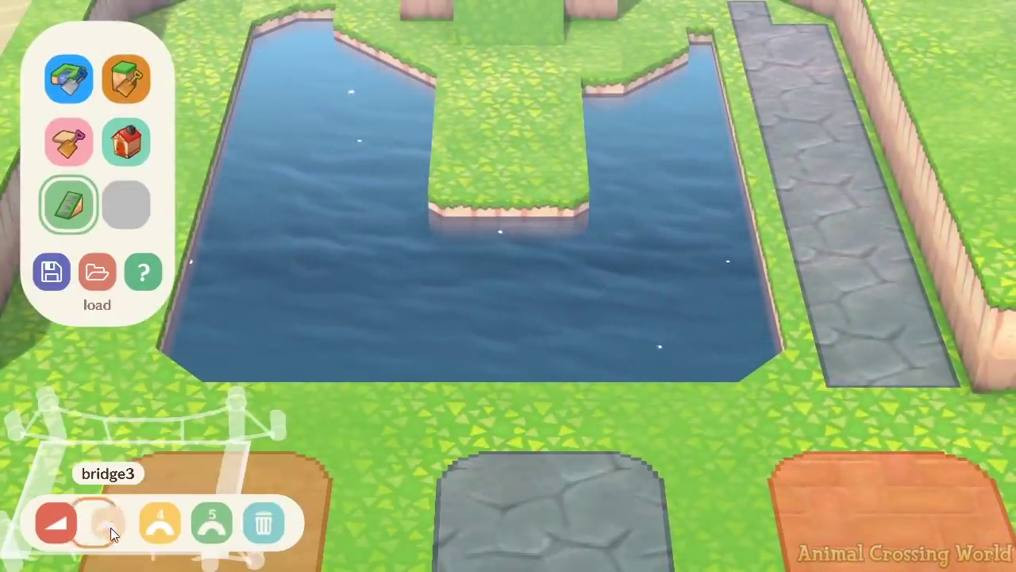
{"action": "left_click", "coordinate": [158, 523]}
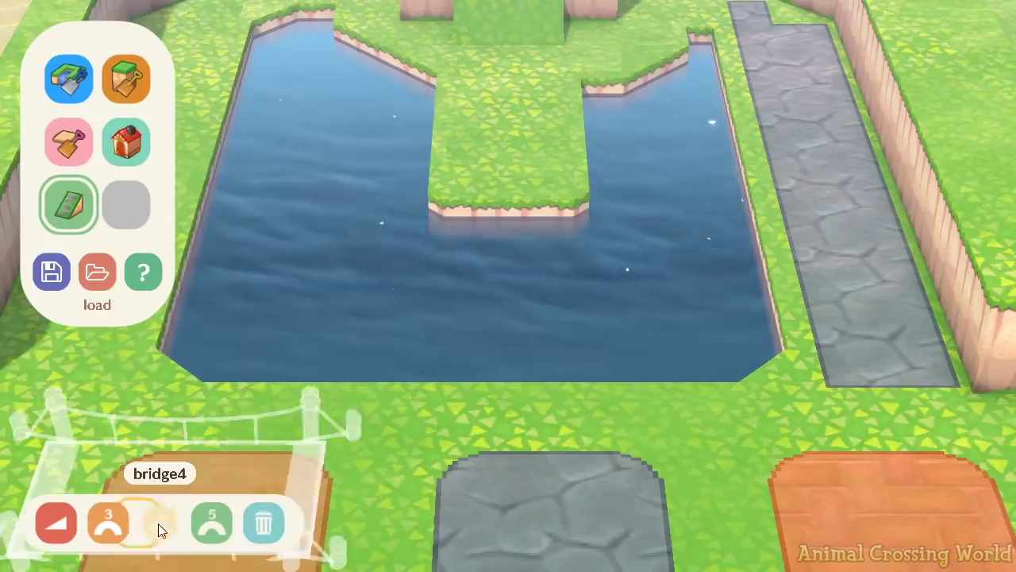
{"action": "left_click", "coordinate": [211, 525]}
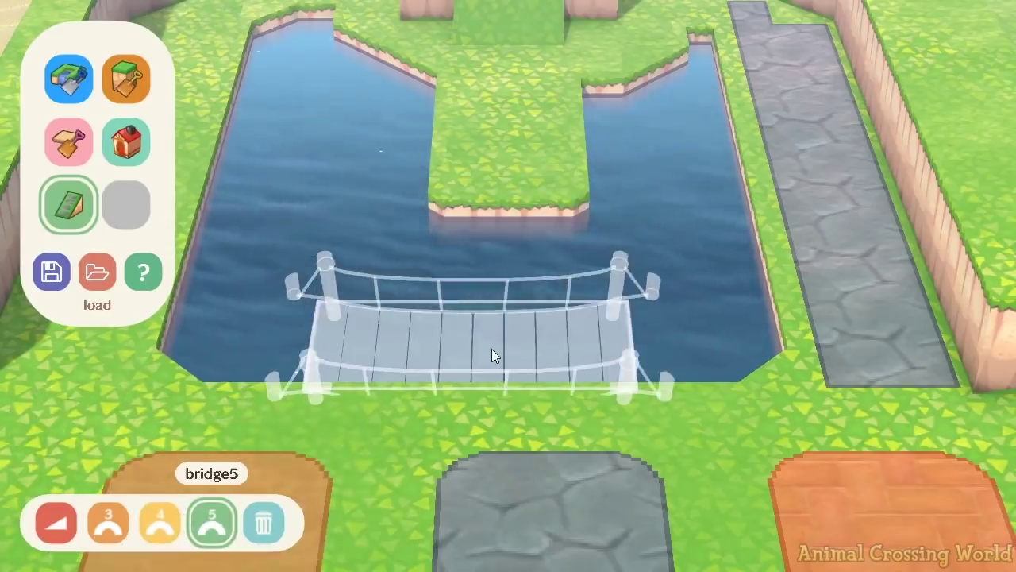
{"action": "key", "text": "r"}
{"action": "key", "text": "r"}
{"action": "key", "text": "r"}
{"action": "key", "text": "r"}
{"action": "key", "text": "r"}
{"action": "key", "text": "r"}
{"action": "key", "text": "r"}
{"action": "key", "text": "r"}
{"action": "key", "text": "r"}
{"action": "key", "text": "r"}
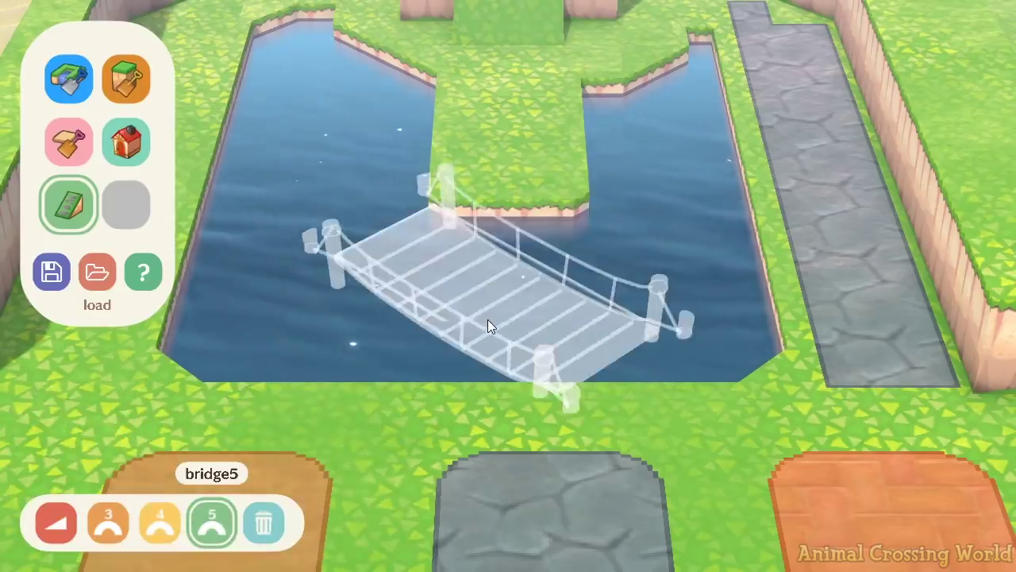
{"action": "key", "text": "r"}
{"action": "key", "text": "r"}
{"action": "key", "text": "r"}
{"action": "key", "text": "r"}
{"action": "key", "text": "r"}
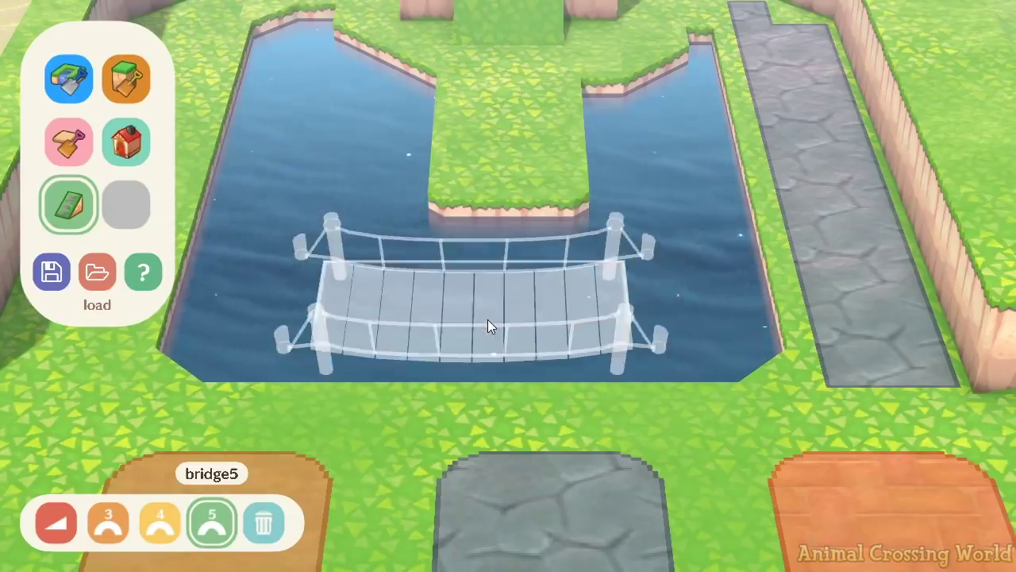
{"action": "key", "text": "r"}
{"action": "key", "text": "r"}
{"action": "key", "text": "r"}
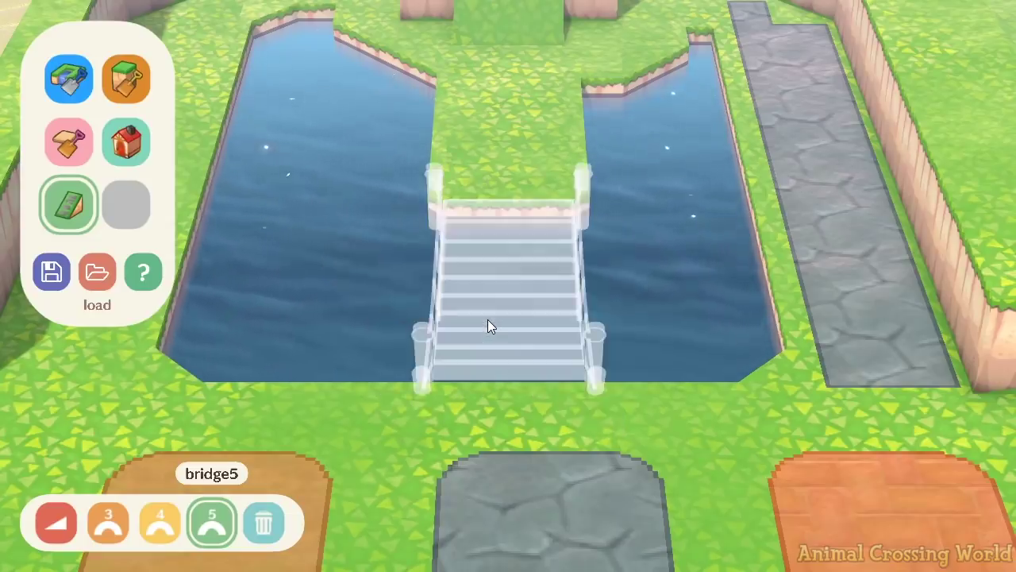
{"action": "left_click", "coordinate": [487, 319]}
Look over the new bridge, both pond arms and the surroundings of the incline.
{"action": "key", "text": "w"}
{"action": "key", "text": "a"}
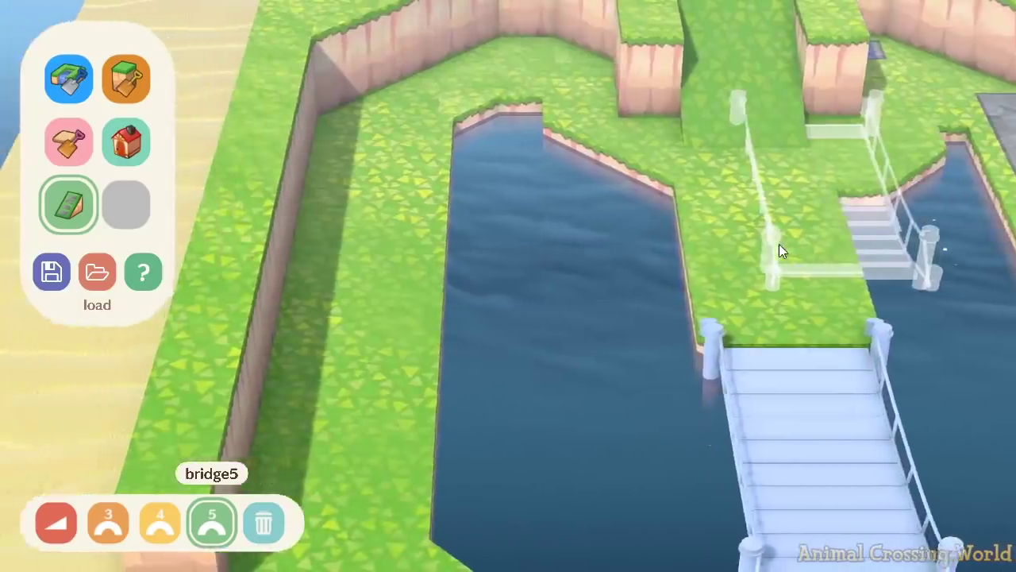
{"action": "key", "text": "s"}
{"action": "key", "text": "d"}
{"action": "left_click", "coordinate": [68, 77]}
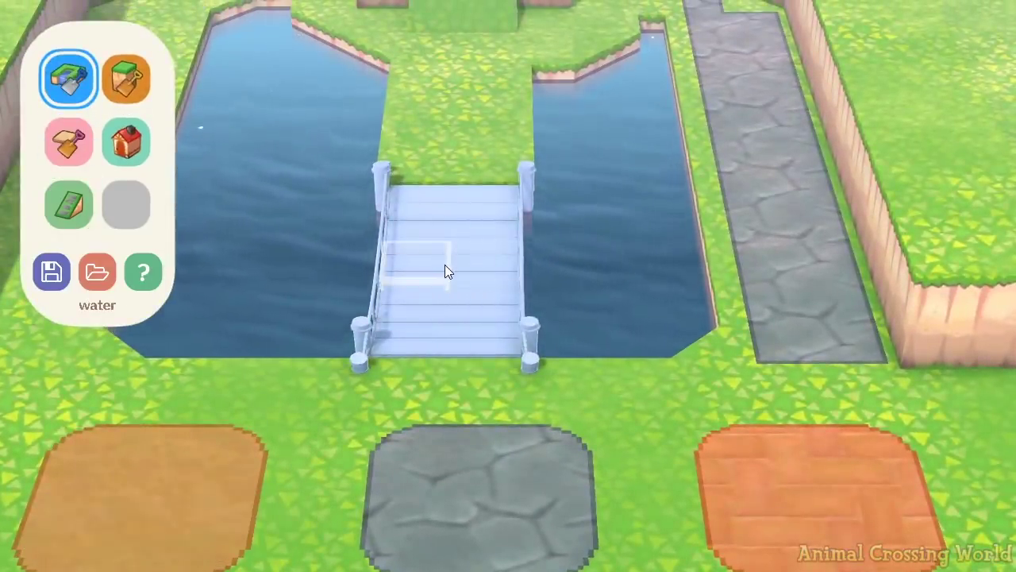
{"action": "key", "text": "w"}
{"action": "key", "text": "a"}
{"action": "key", "text": "s"}
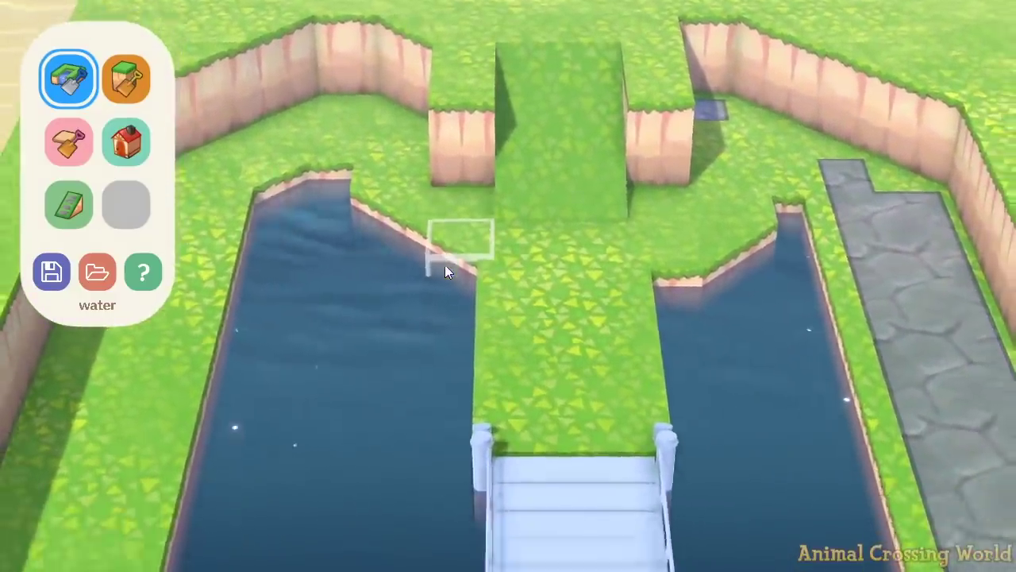
{"action": "key", "text": "d"}
{"action": "key", "text": "w"}
{"action": "key", "text": "s"}
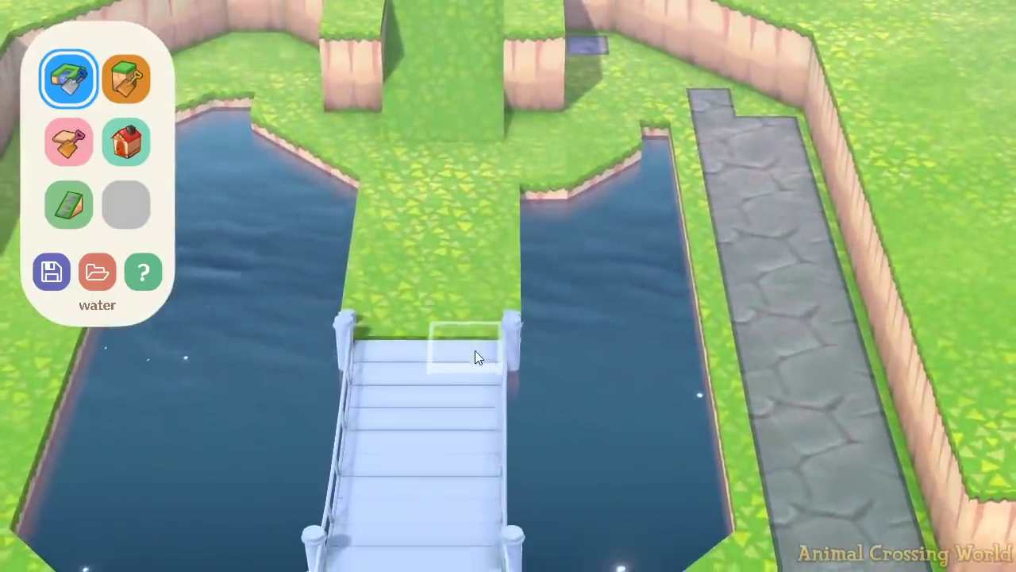
{"action": "key", "text": "a"}
{"action": "key", "text": "Left"}
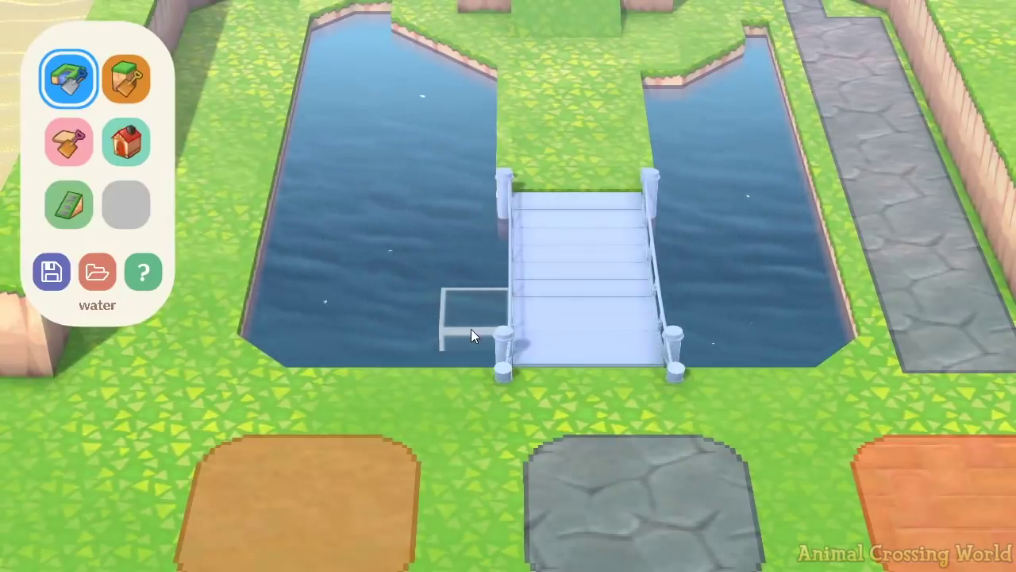
{"action": "key", "text": "w"}
{"action": "key", "text": "d"}
{"action": "key", "text": "s"}
{"action": "key", "text": "d"}
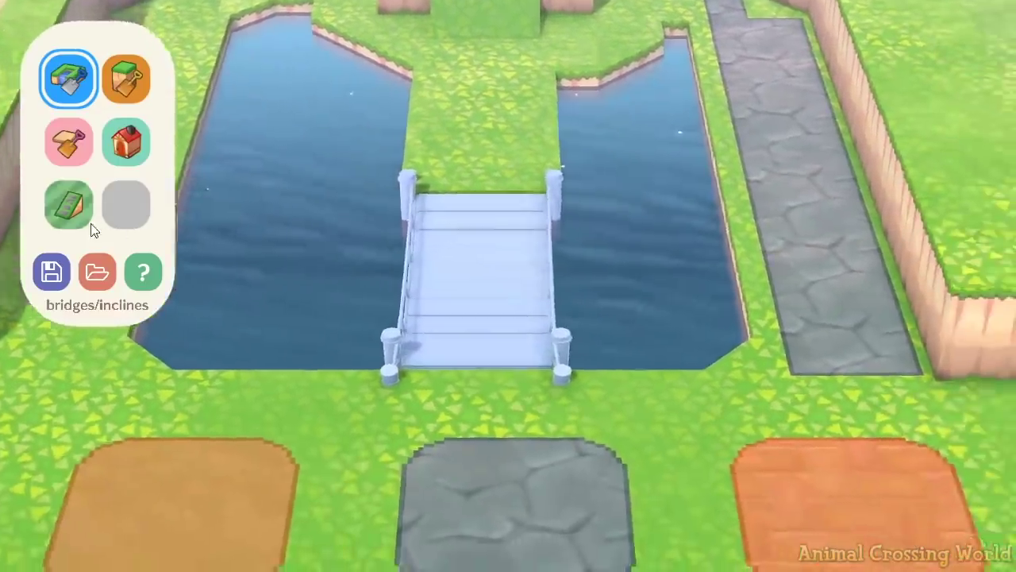
{"action": "left_click", "coordinate": [84, 213]}
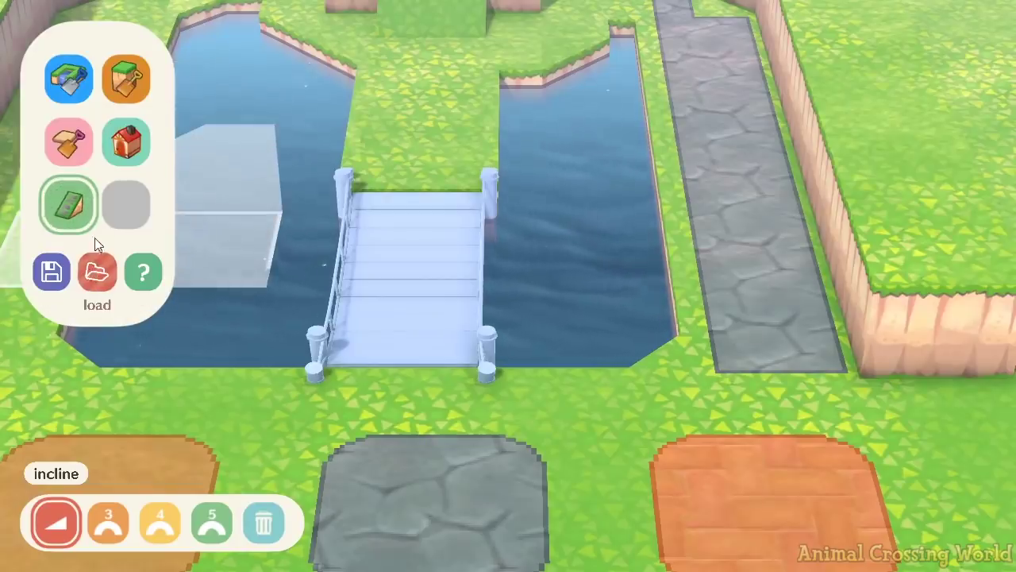
{"action": "left_click", "coordinate": [108, 521]}
{"action": "left_click", "coordinate": [216, 521]}
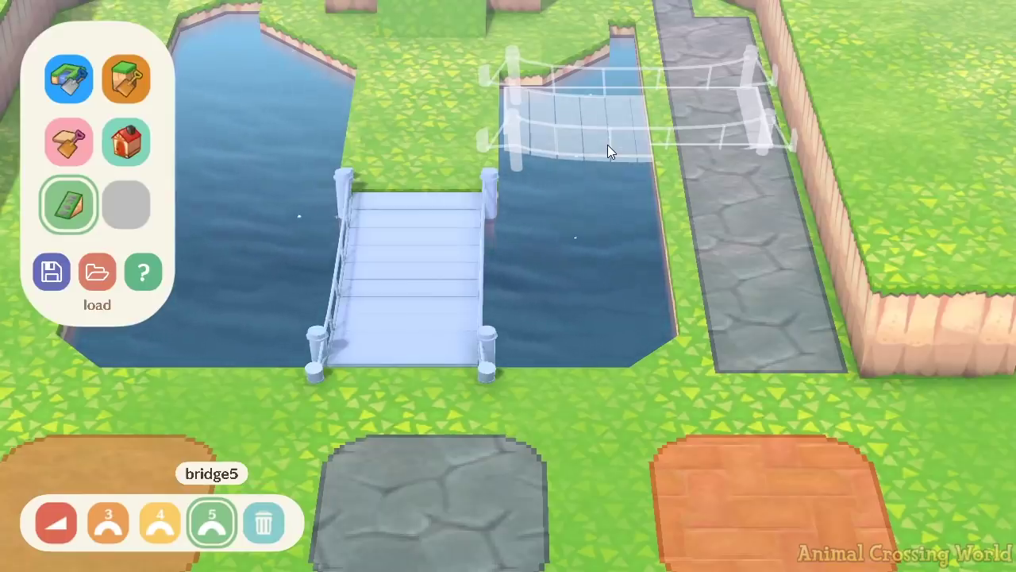
{"action": "key", "text": "a"}
{"action": "key", "text": "w"}
{"action": "key", "text": "s"}
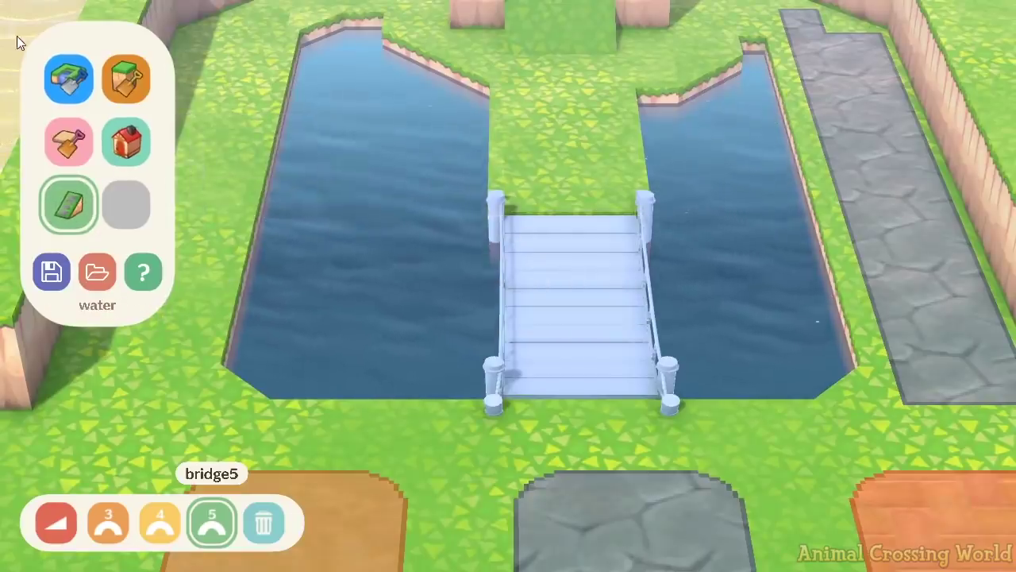
Lay a two-tile-wide dark dirt path from the bridge's front end and cover the rounded stone patch with dark dirt.
{"action": "left_click", "coordinate": [68, 142]}
{"action": "key", "text": "d"}
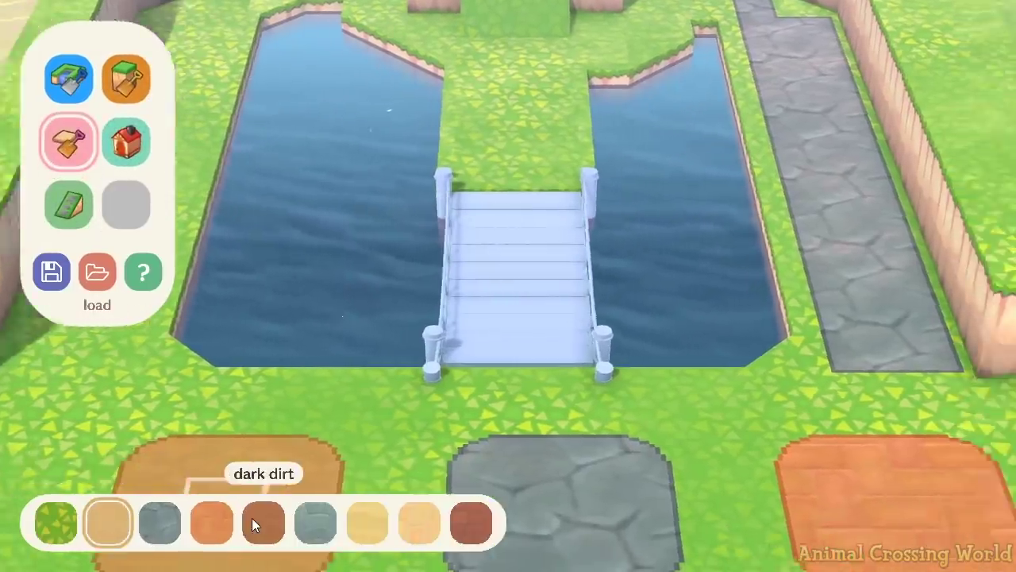
{"action": "left_click", "coordinate": [258, 520]}
{"action": "key", "text": "s"}
{"action": "mouse_move", "coordinate": [512, 373]}
{"action": "left_mouse_down"}
{"action": "mouse_move", "coordinate": [397, 403]}
{"action": "mouse_move", "coordinate": [480, 434]}
{"action": "mouse_move", "coordinate": [423, 399]}
{"action": "mouse_move", "coordinate": [393, 300]}
{"action": "mouse_move", "coordinate": [414, 259]}
{"action": "mouse_move", "coordinate": [458, 303]}
{"action": "left_mouse_up"}
{"action": "key", "text": "s"}
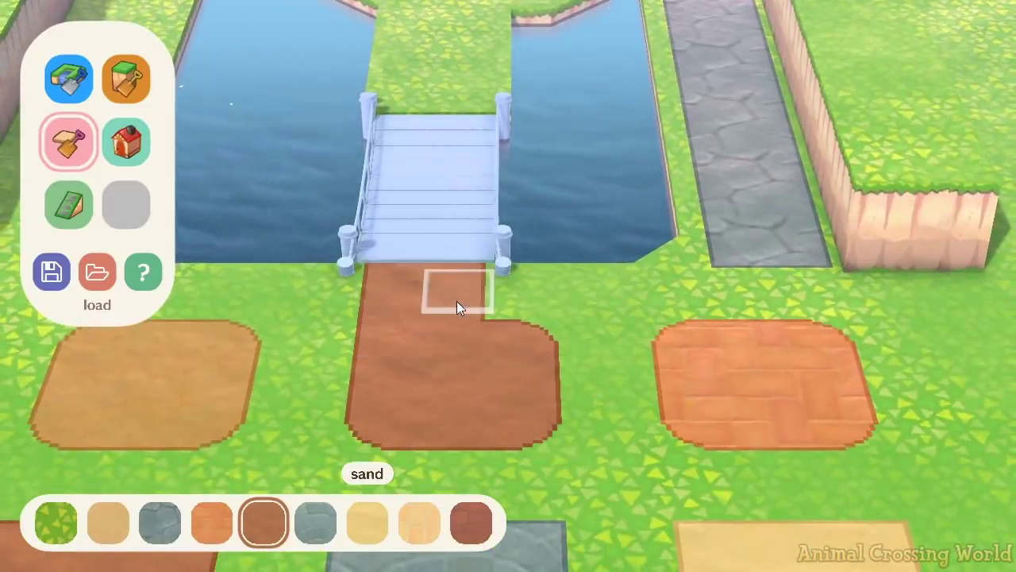
Lay a two-tile-wide dark dirt path along the grass peninsula from the bridge towards the incline.
{"action": "key", "text": "w"}
{"action": "mouse_move", "coordinate": [402, 170]}
{"action": "left_mouse_down"}
{"action": "mouse_move", "coordinate": [406, 247]}
{"action": "mouse_move", "coordinate": [456, 151]}
{"action": "mouse_move", "coordinate": [421, 121]}
{"action": "mouse_move", "coordinate": [456, 96]}
{"action": "mouse_move", "coordinate": [453, 159]}
{"action": "left_mouse_up"}
{"action": "key", "text": "a"}
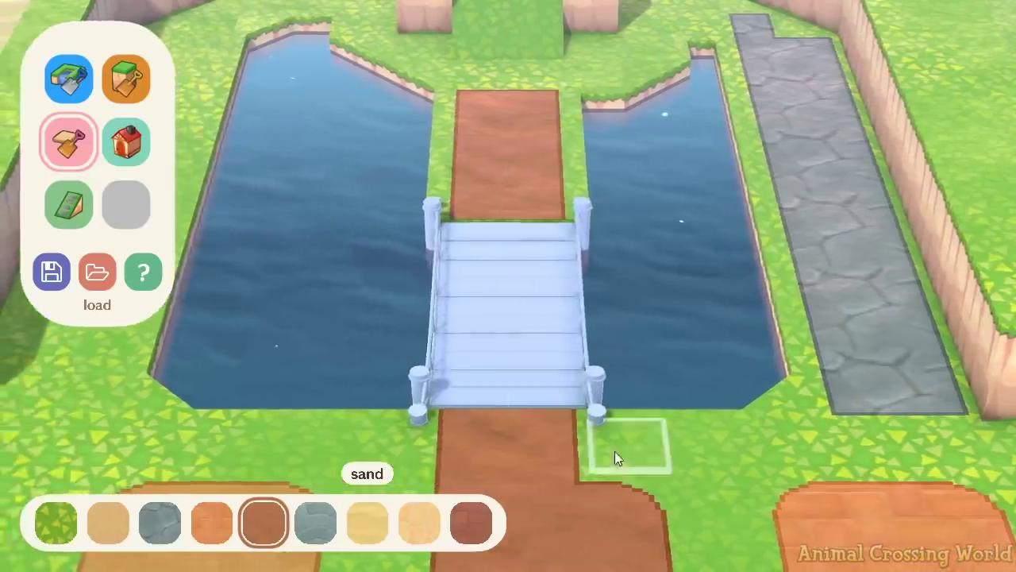
Trim the dark dirt patch in front of the bridge to a two-tile-wide path.
{"action": "key", "text": "s"}
{"action": "mouse_move", "coordinate": [632, 367]}
{"action": "left_mouse_down"}
{"action": "mouse_move", "coordinate": [594, 397]}
{"action": "mouse_move", "coordinate": [541, 390]}
{"action": "left_mouse_up"}
{"action": "left_click", "coordinate": [483, 386]}
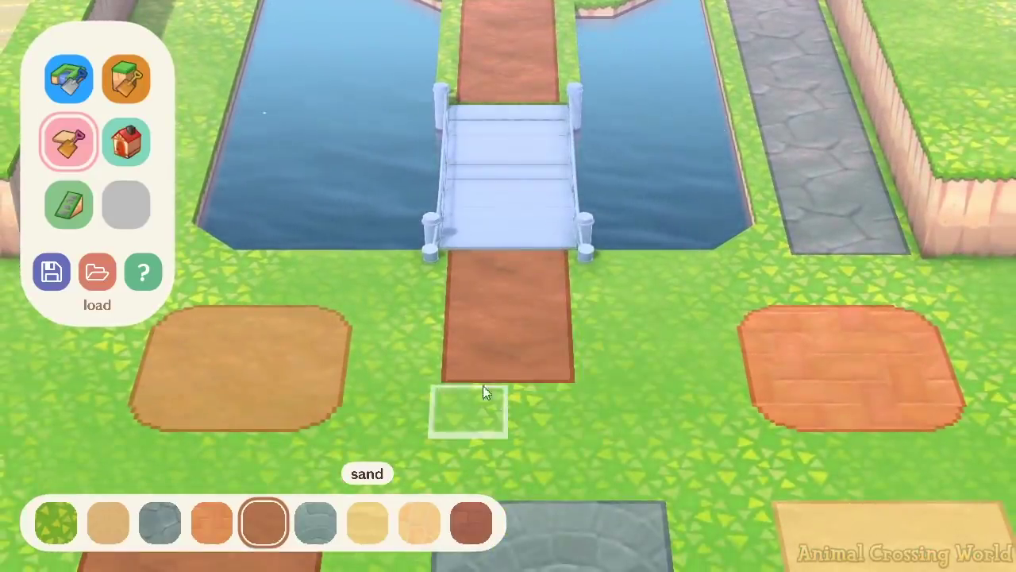
{"action": "left_click", "coordinate": [539, 352]}
{"action": "left_click", "coordinate": [499, 356]}
Clear the dark dirt from the incline and round the front right corner of the dirt patch before the house.
{"action": "key", "text": "w"}
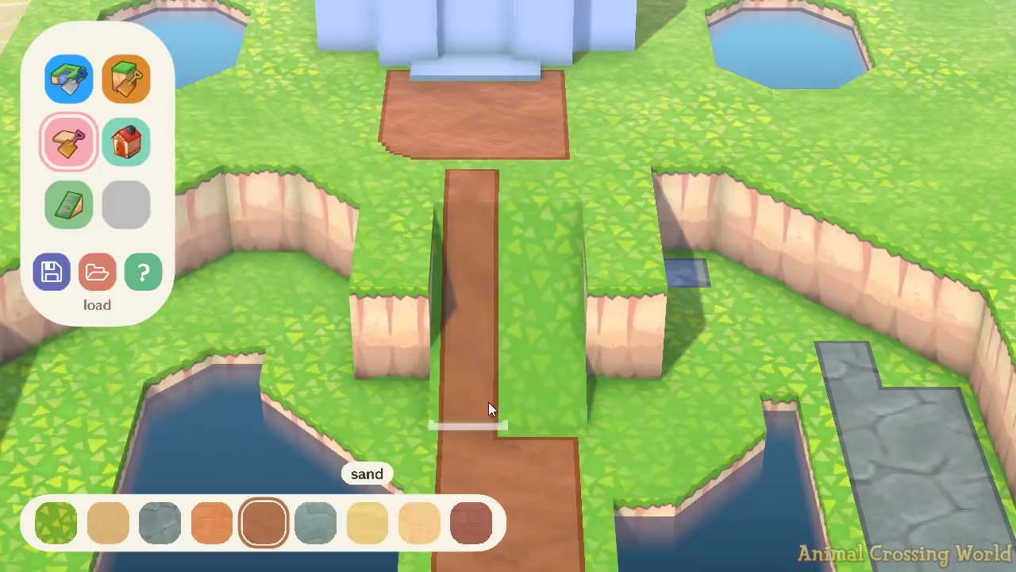
{"action": "mouse_move", "coordinate": [493, 408]}
{"action": "left_mouse_down"}
{"action": "mouse_move", "coordinate": [544, 272]}
{"action": "mouse_move", "coordinate": [496, 206]}
{"action": "mouse_move", "coordinate": [492, 420]}
{"action": "mouse_move", "coordinate": [529, 241]}
{"action": "mouse_move", "coordinate": [465, 190]}
{"action": "left_mouse_up"}
{"action": "left_click", "coordinate": [475, 151]}
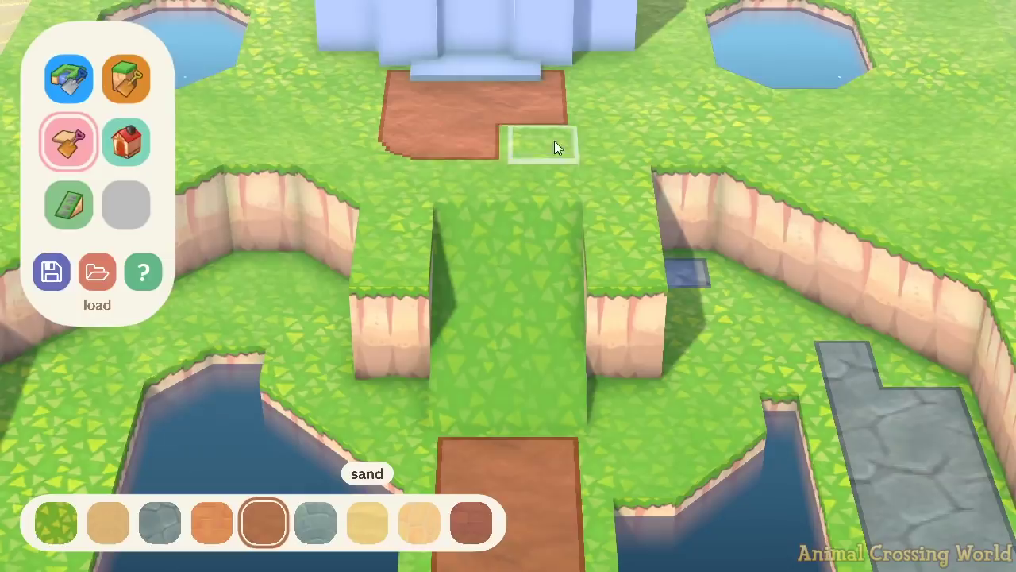
{"action": "left_click", "coordinate": [557, 141]}
{"action": "left_click", "coordinate": [560, 142]}
Clear the stray path tile on the low ground beside the incline's right cliff flank.
{"action": "key", "text": "s"}
{"action": "key", "text": "a"}
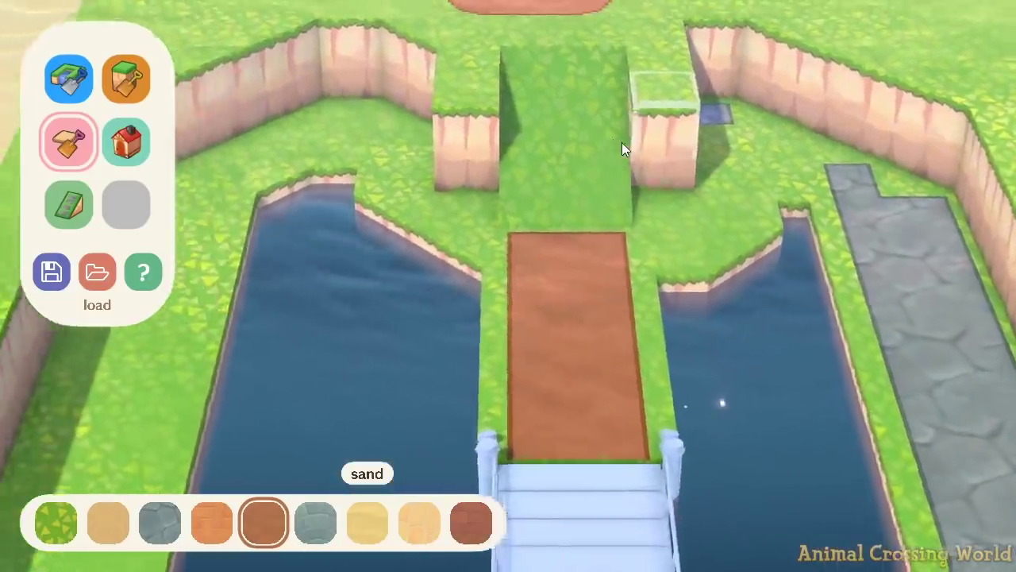
{"action": "key", "text": "w"}
{"action": "key", "text": "d"}
{"action": "key", "text": "w"}
{"action": "key", "text": "d"}
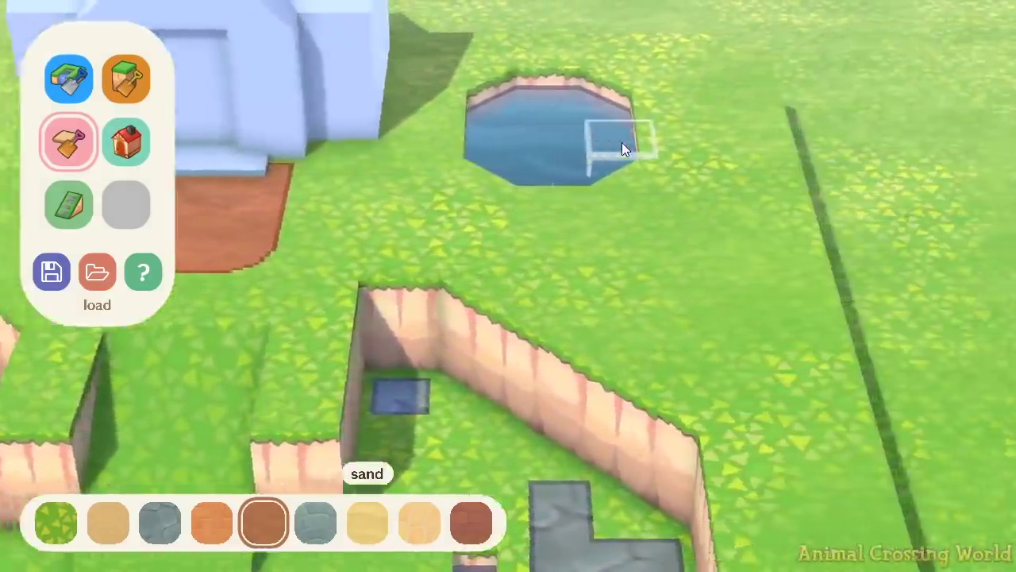
{"action": "key", "text": "s"}
{"action": "key", "text": "a"}
{"action": "key", "text": "w"}
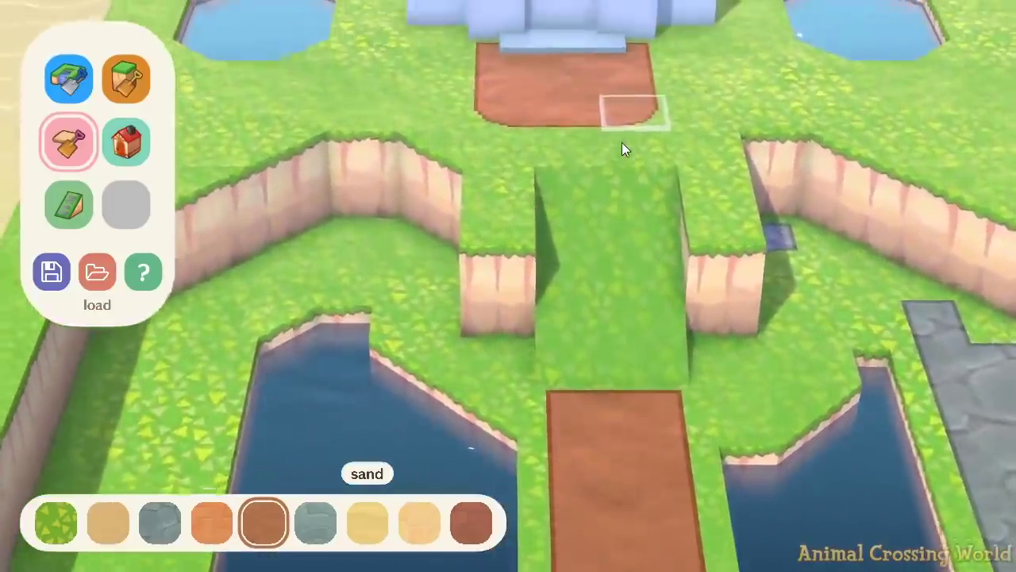
{"action": "key", "text": "d"}
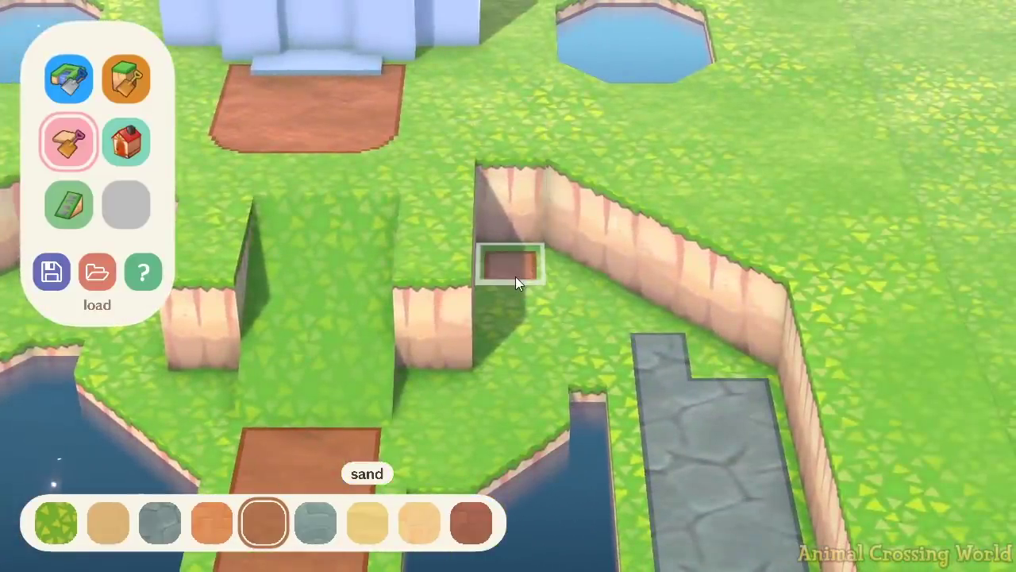
{"action": "left_click", "coordinate": [515, 278]}
Inspect the dirt paths, bridge and incline between the house and the front lawn.
{"action": "key", "text": "s"}
{"action": "key", "text": "w"}
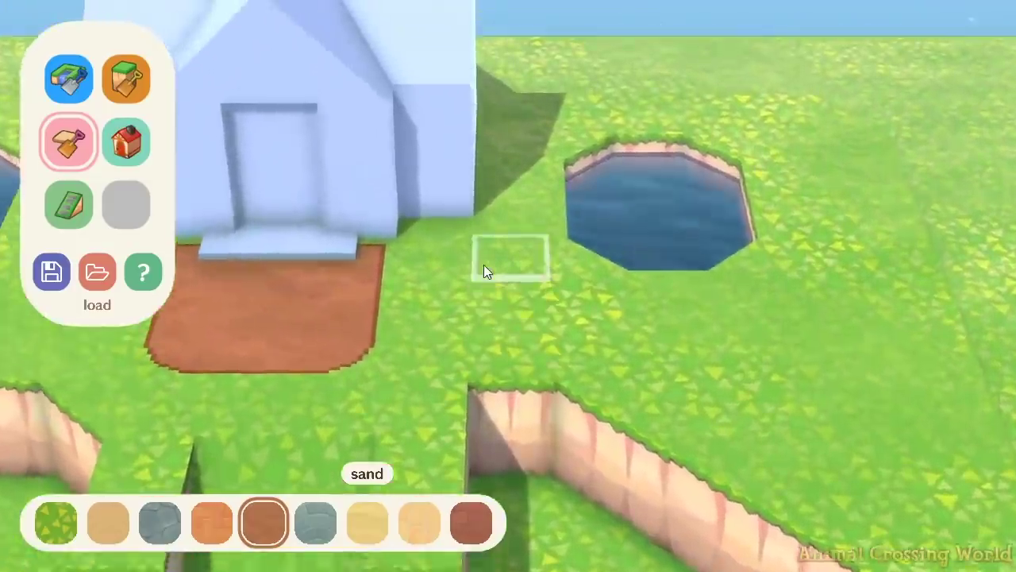
{"action": "key", "text": "a"}
{"action": "key", "text": "s"}
{"action": "key", "text": "d"}
{"action": "key", "text": "s"}
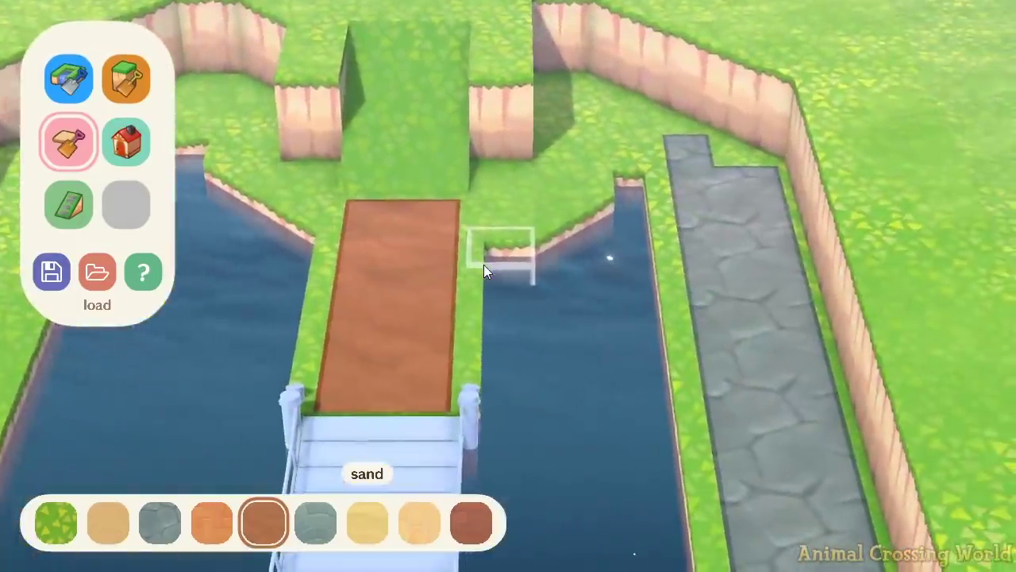
{"action": "key", "text": "w"}
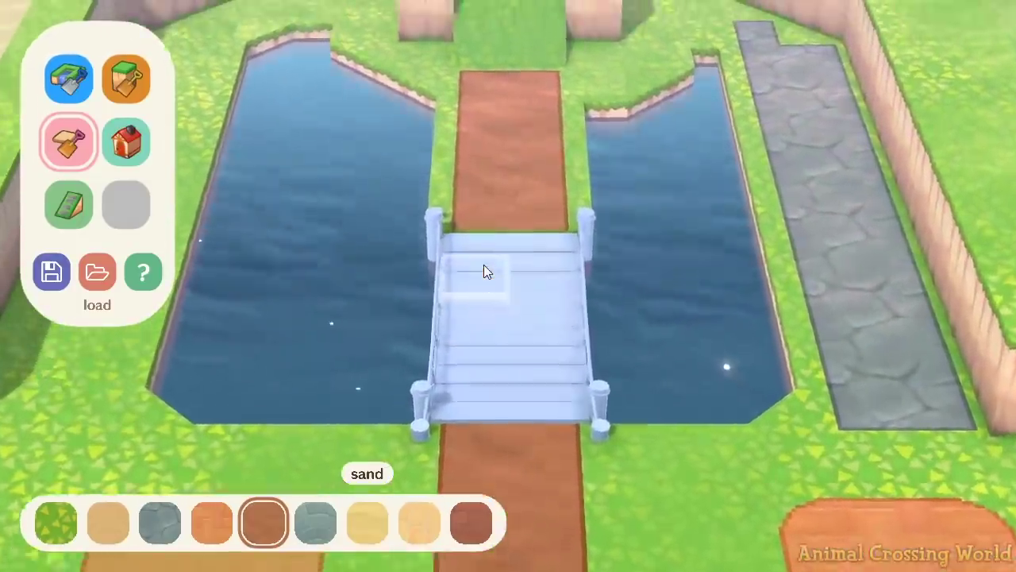
{"action": "key", "text": "w"}
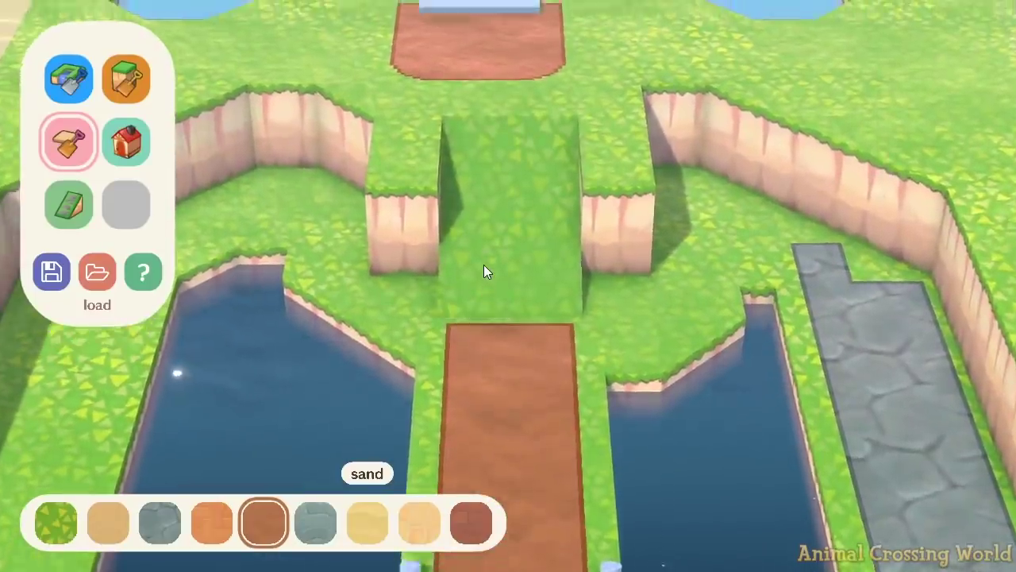
{"action": "key", "text": "a"}
{"action": "key", "text": "s"}
{"action": "key", "text": "d"}
{"action": "key", "text": "d"}
{"action": "key", "text": "w"}
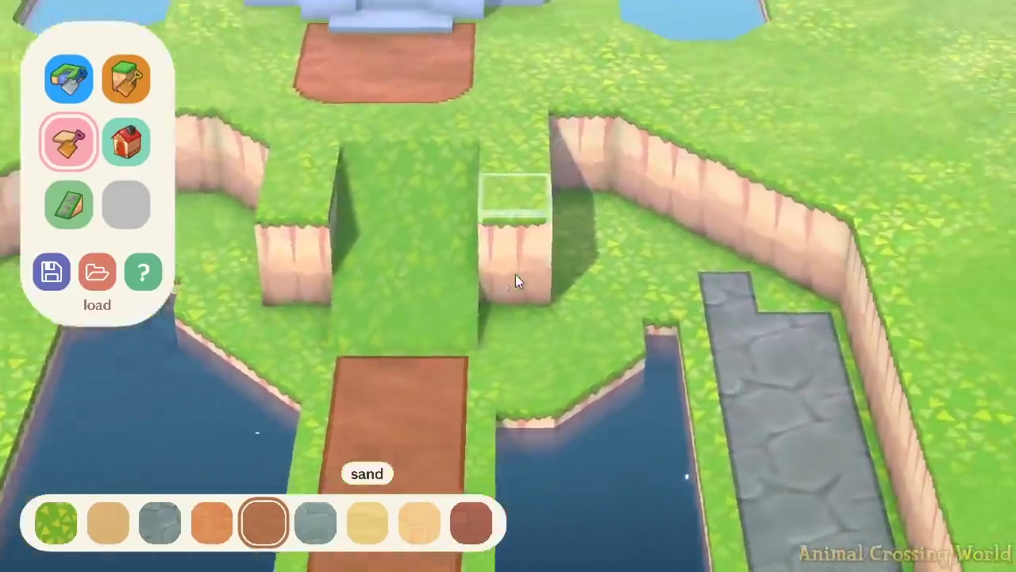
Start placing a house on the plateau.
{"action": "key", "text": "a"}
{"action": "left_click", "coordinate": [114, 149]}
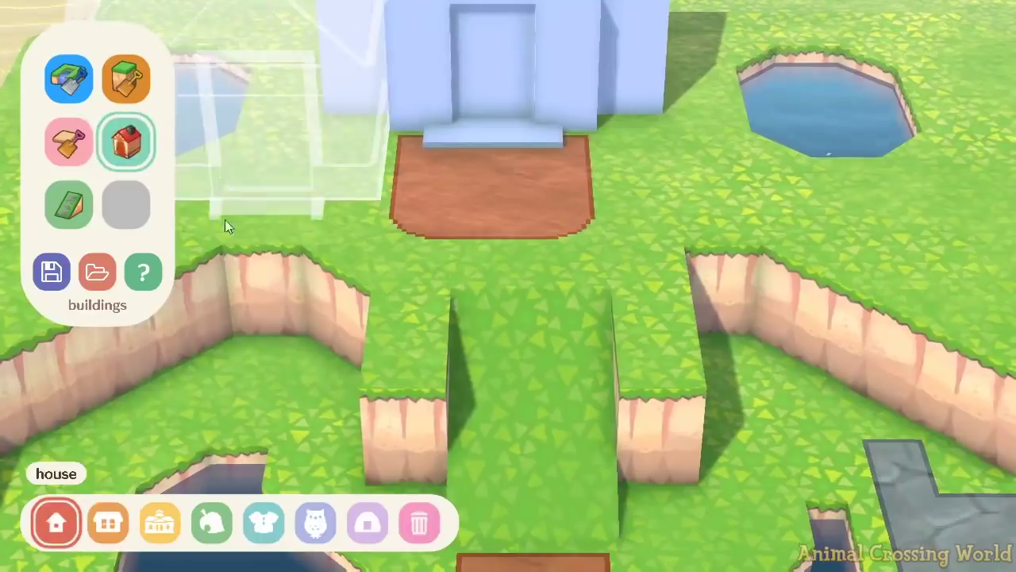